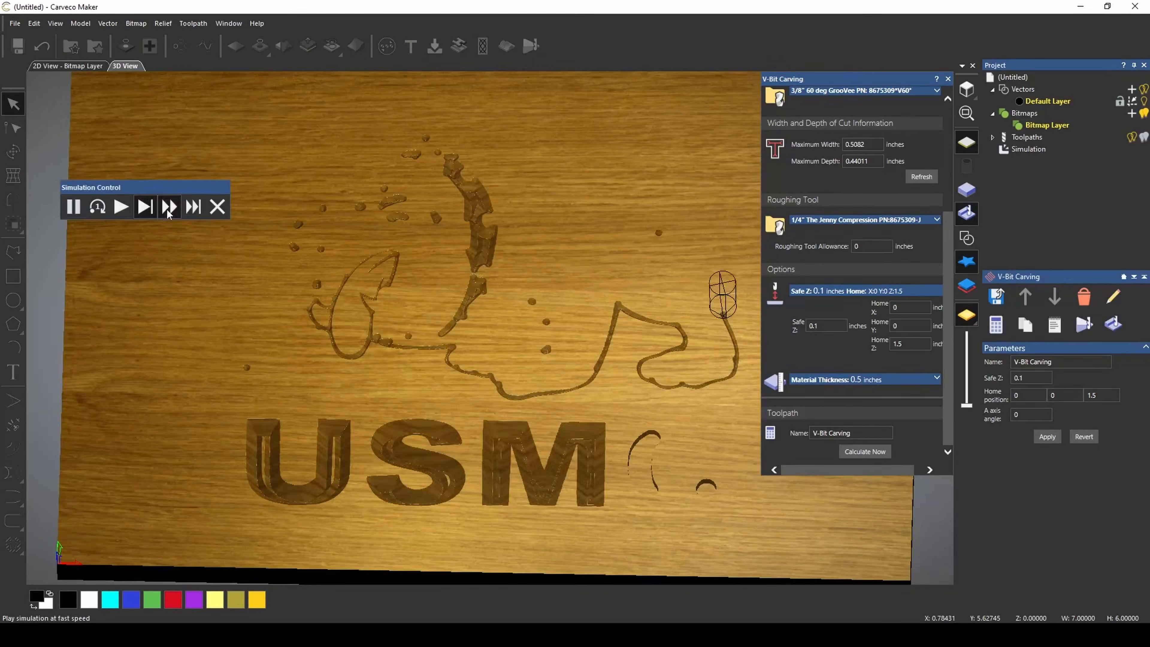
scroll(342, 339, up, 10)
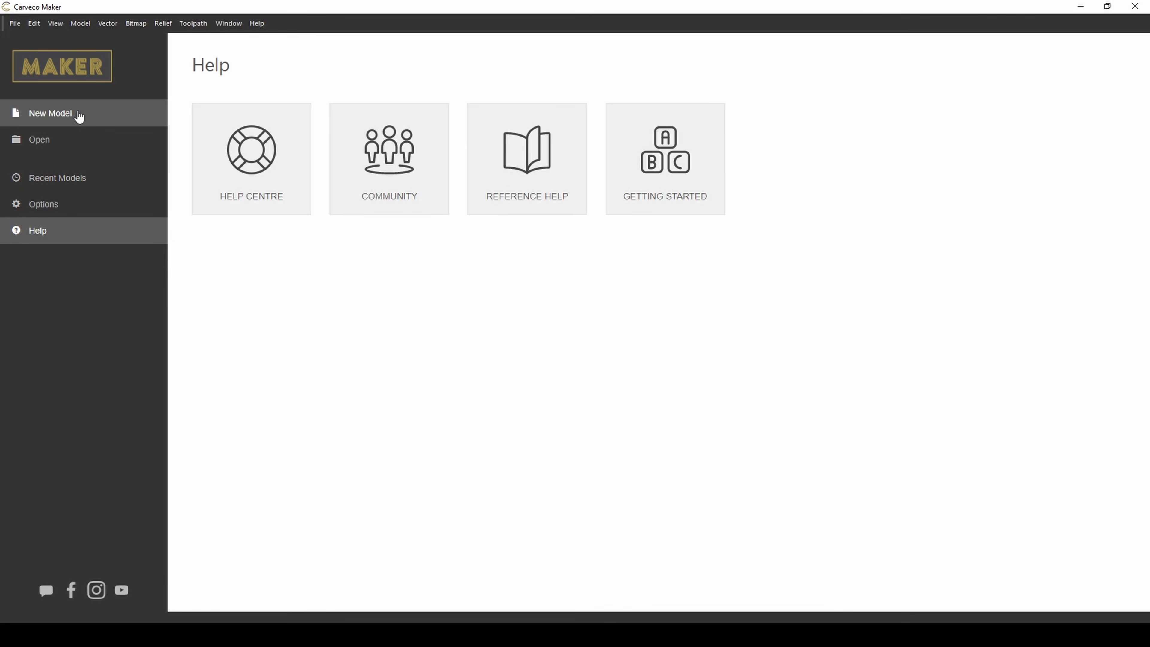
Start a new model and enter a width of 8 inches and a height of 12 inches.
click(74, 114)
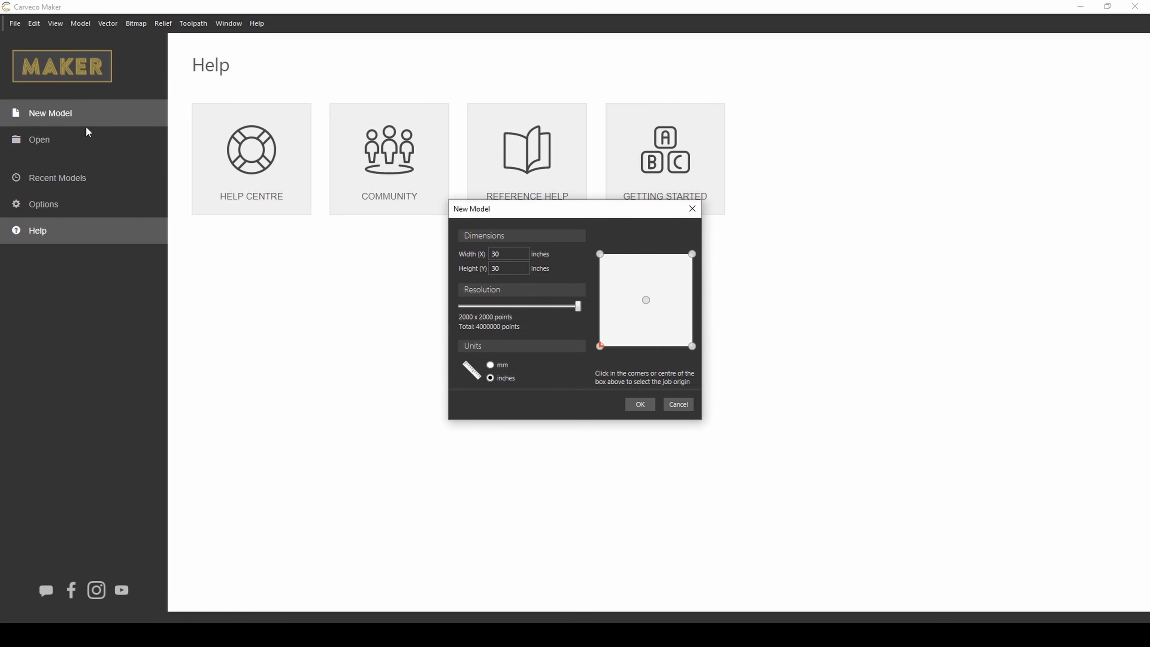
double_click(495, 253)
text(8)
key(Tab)
text(12)
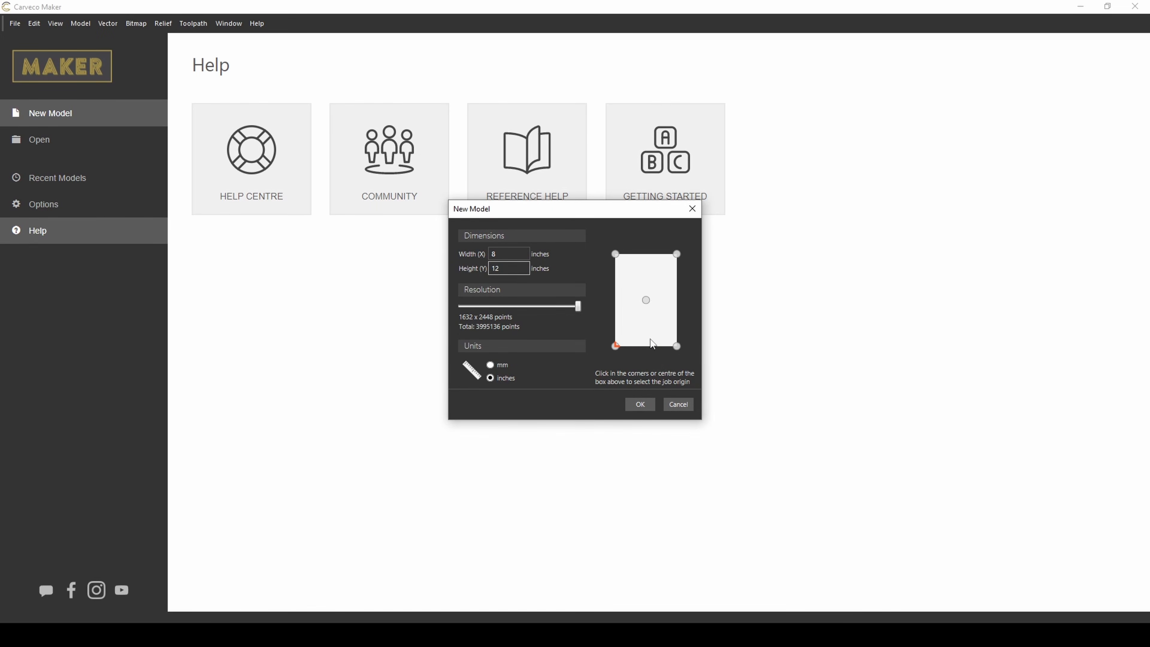
Change the new model's dimensions to 12 inches wide and 8 inches high.
drag(506, 253, 476, 277)
text(12)
key(Tab)
text(8)
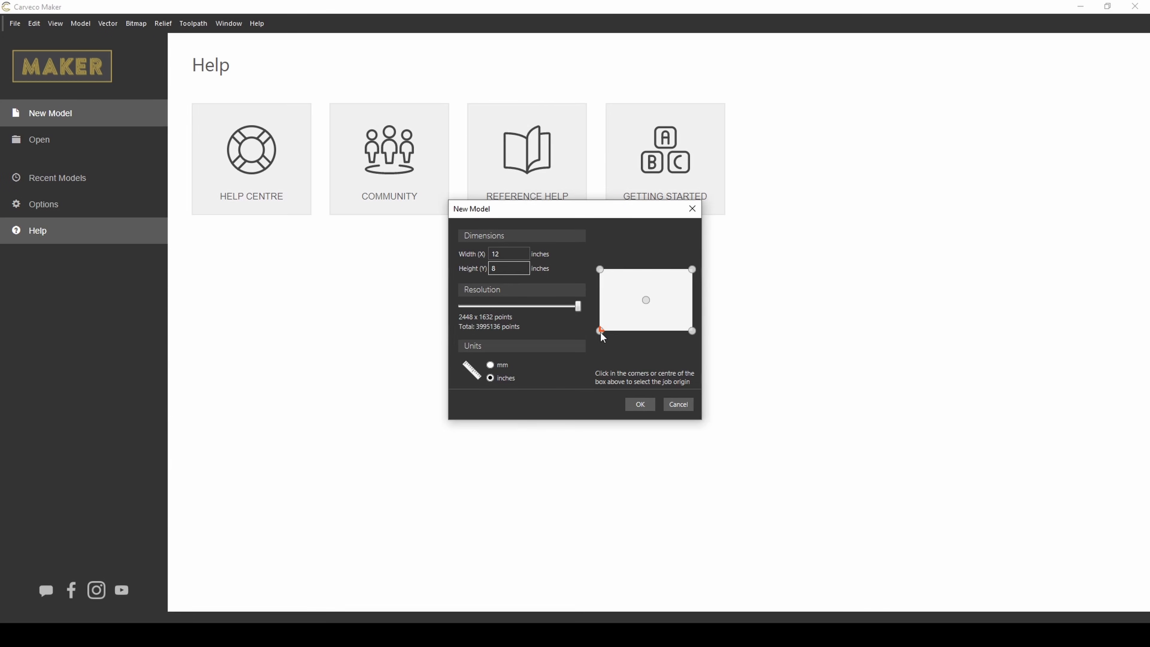
Create the model with its job origin at the lower-left corner and the resolution at maximum, 2448 x 1632 points.
click(646, 301)
click(600, 269)
click(600, 331)
mouse_move(578, 307)
mouse_down()
mouse_move(455, 312)
mouse_move(580, 312)
mouse_up()
key(Return)
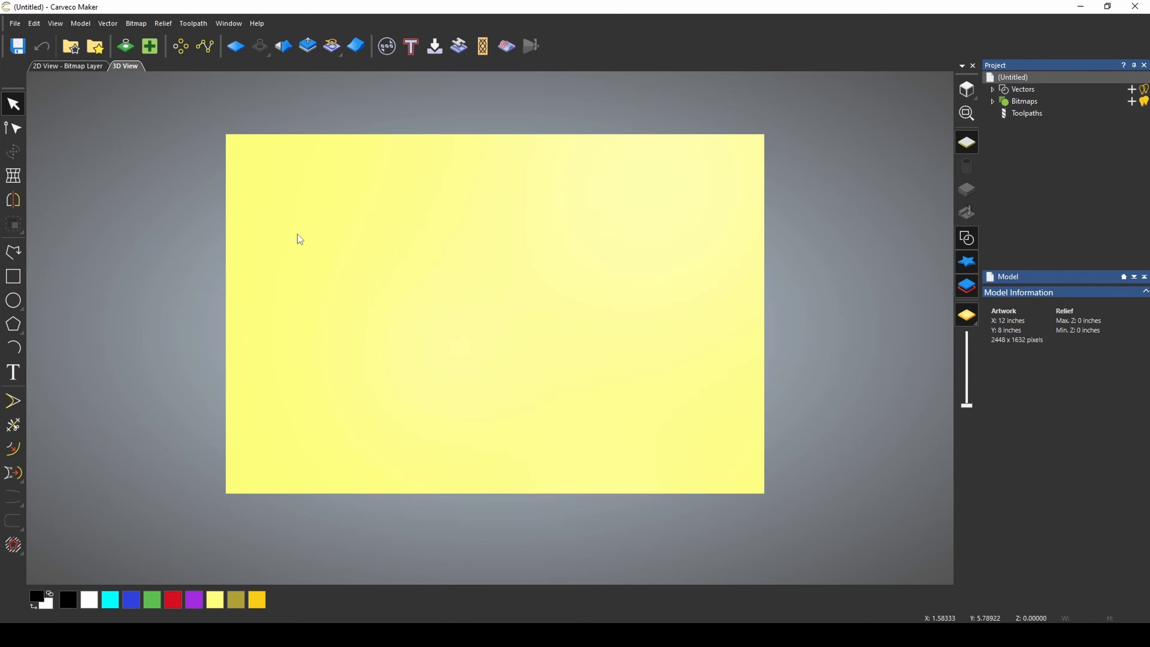
scroll(372, 362, up, 1)
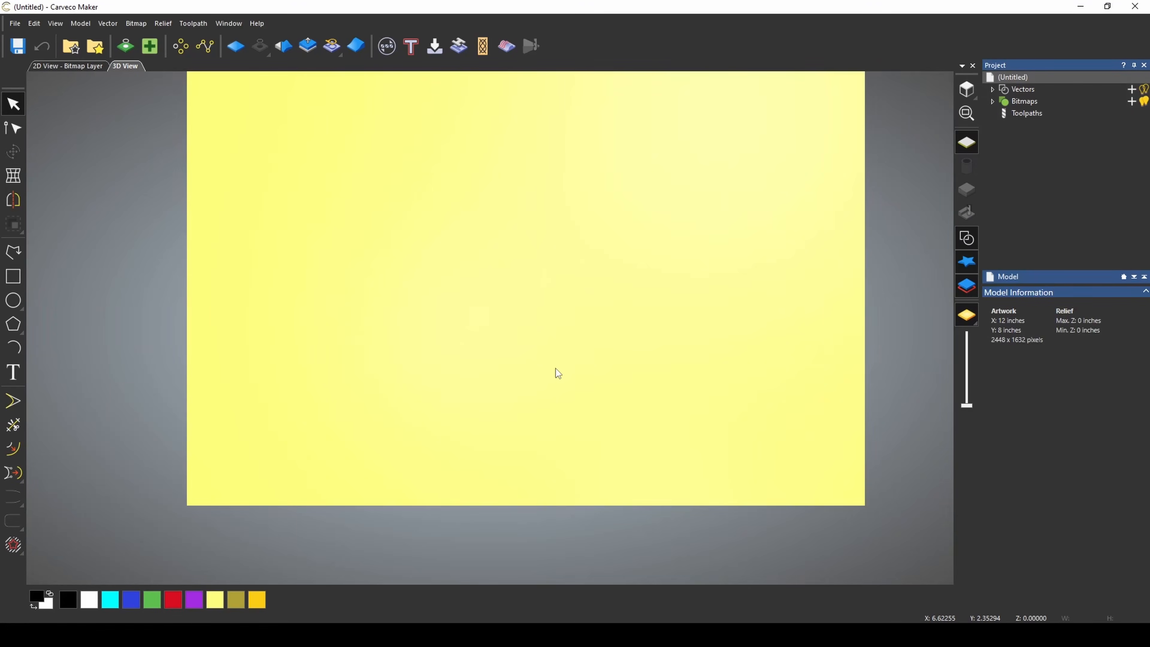
scroll(550, 364, down, 1)
middle_drag(546, 288, 488, 306)
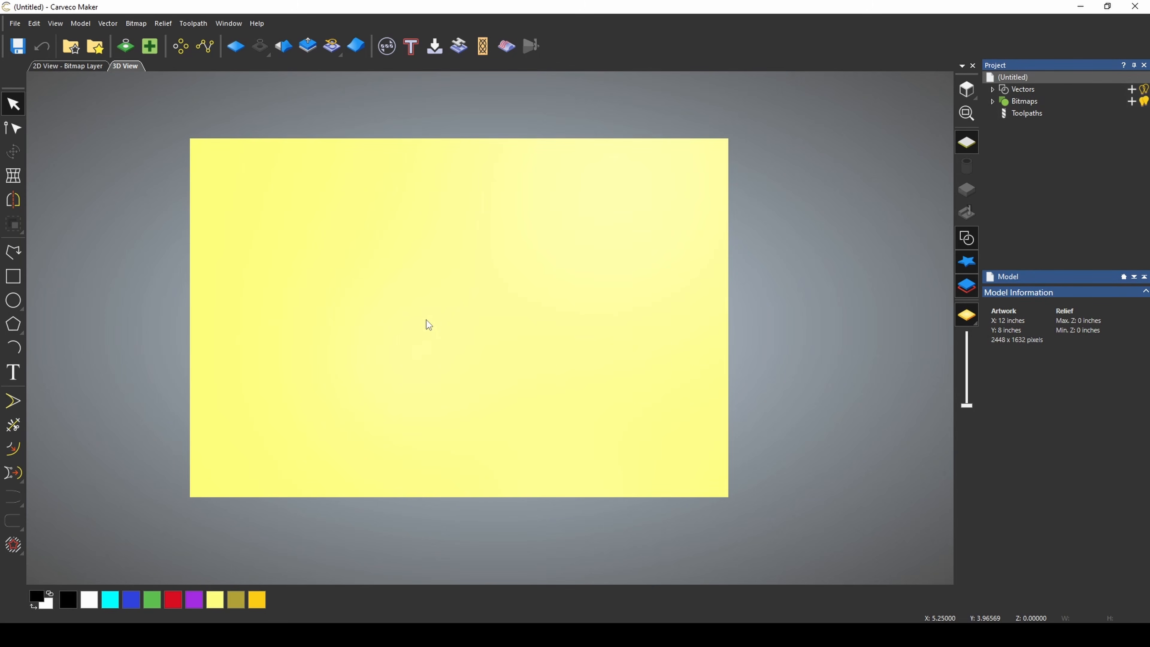
Turn on the cursor information and the grid in the 3D view.
click(55, 23)
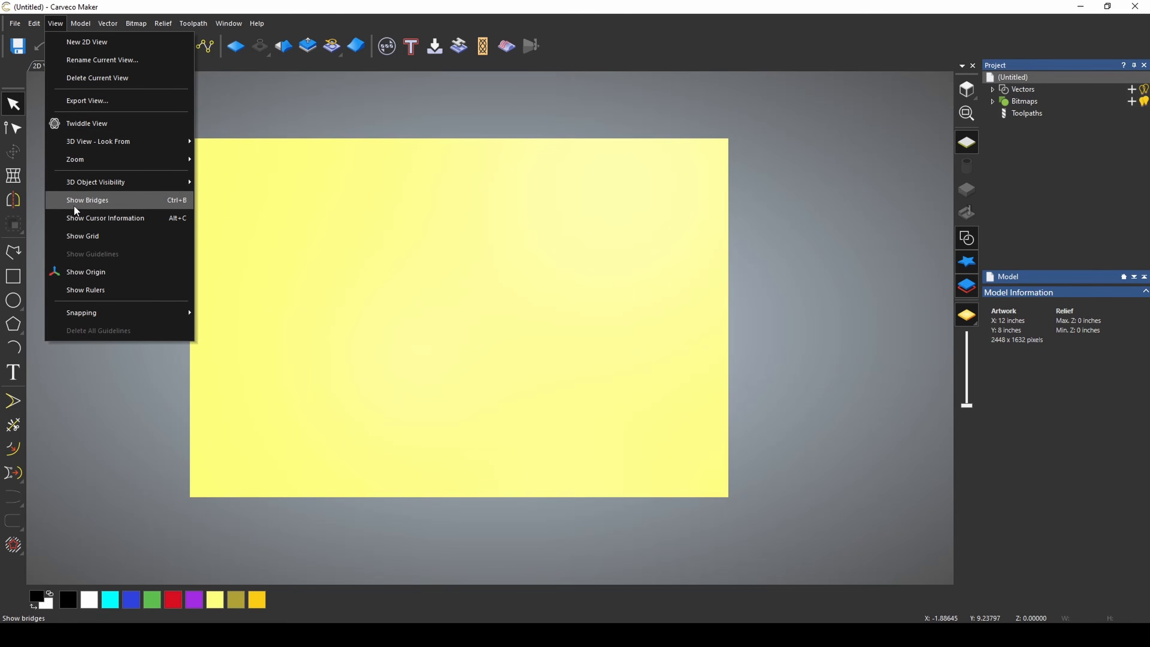
click(74, 216)
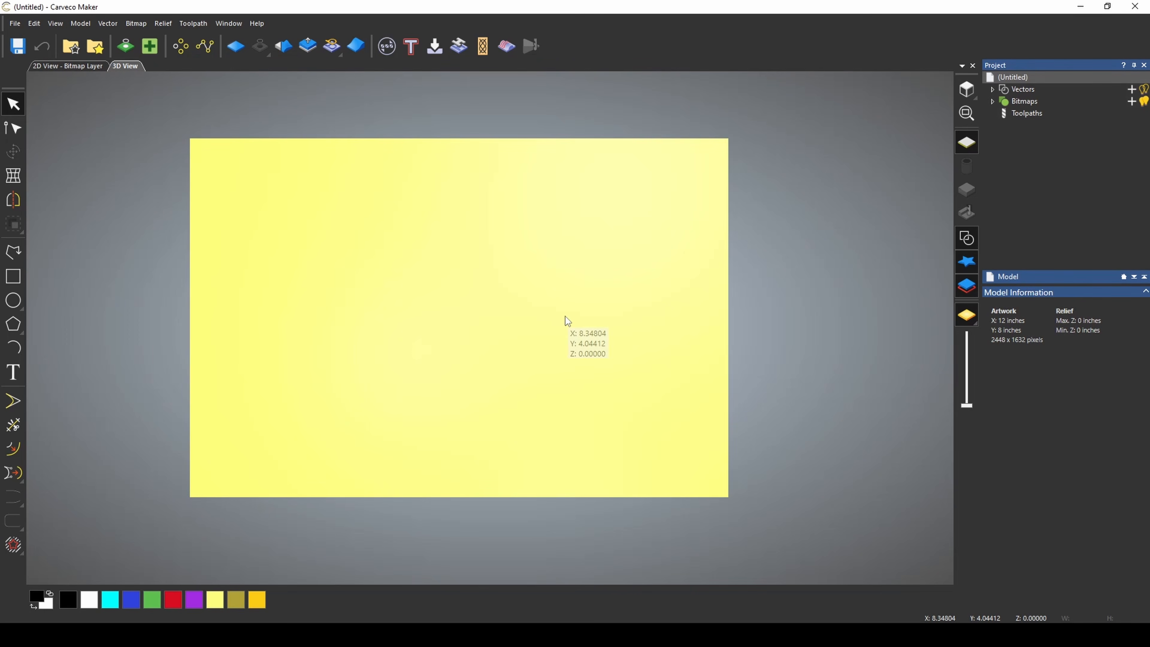
click(55, 23)
click(159, 237)
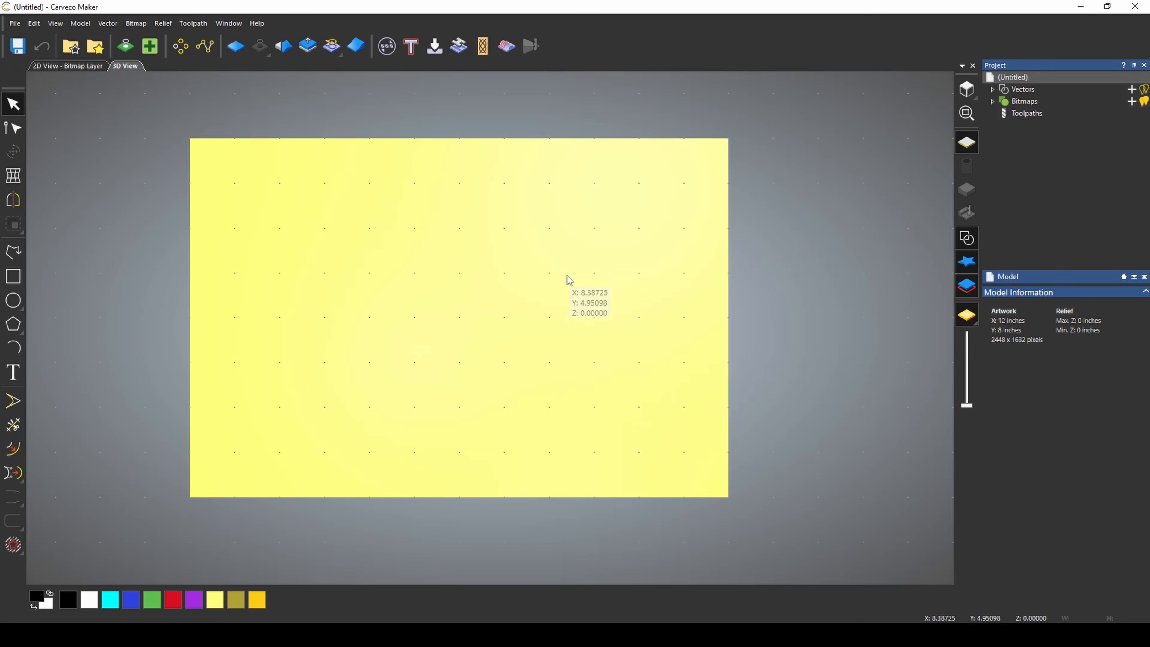
scroll(569, 281, up, 2)
scroll(525, 275, down, 4)
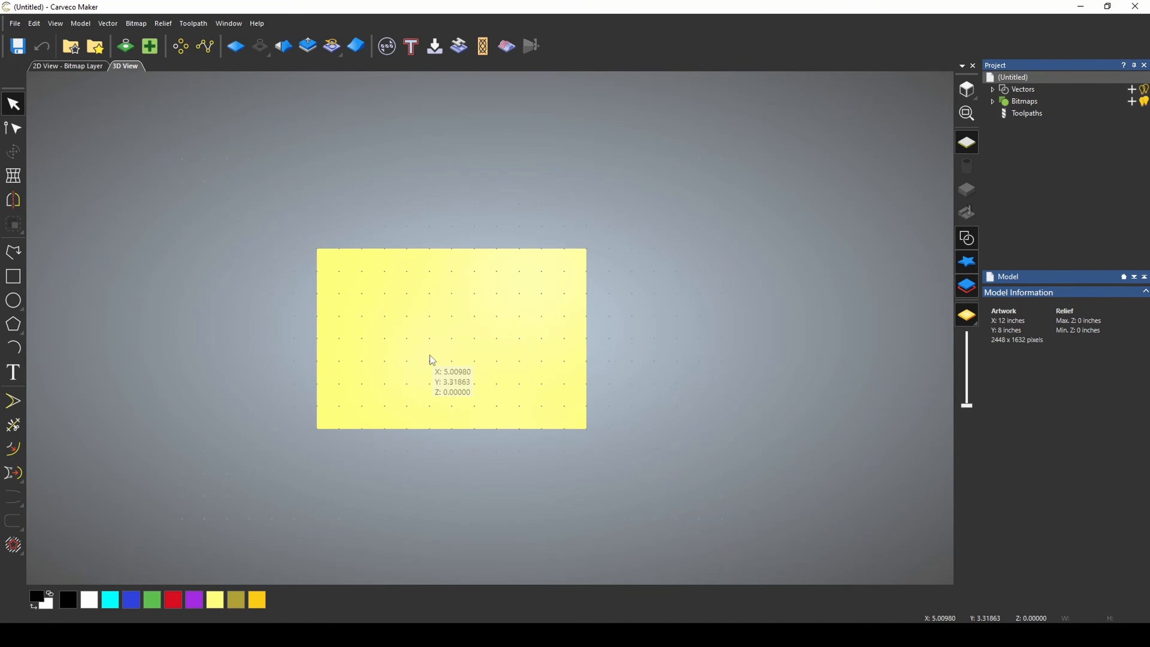
scroll(466, 366, down, 2)
scroll(472, 362, up, 5)
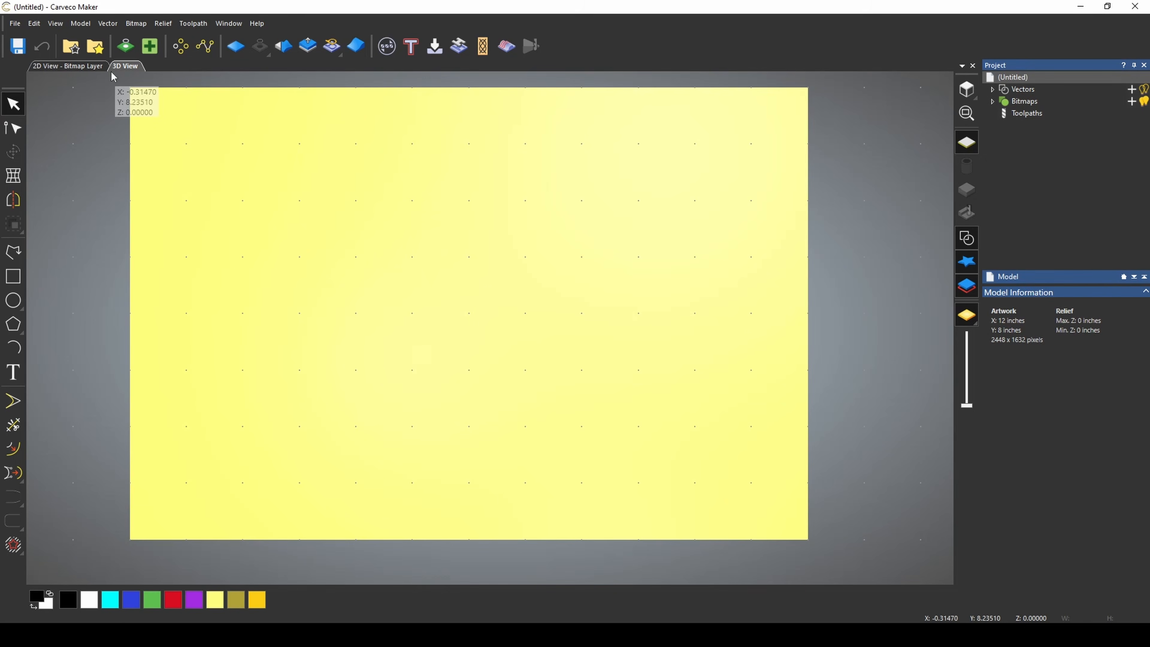
Turn on the rulers and the origin marker for the 3D view.
click(59, 26)
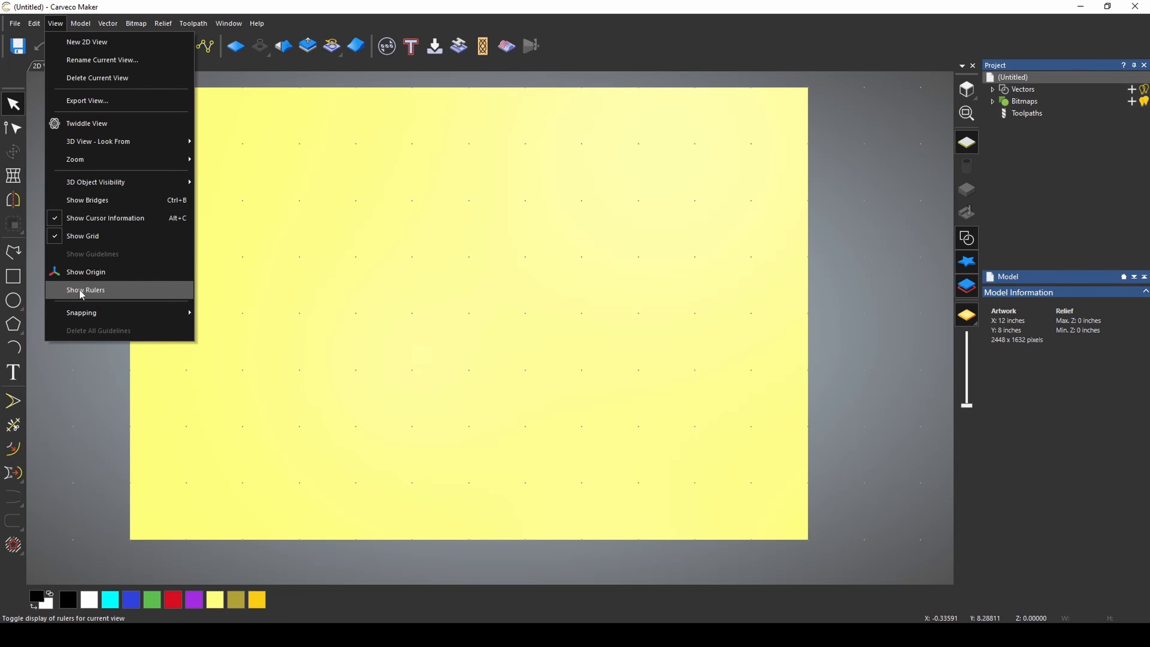
click(97, 290)
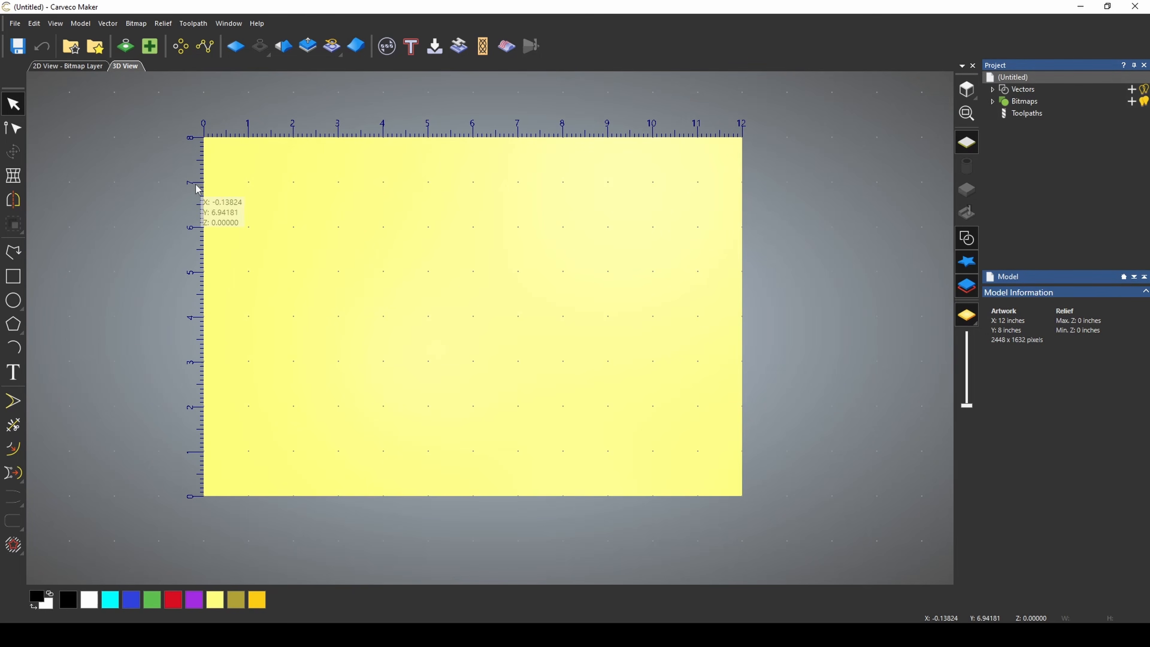
click(56, 25)
click(104, 275)
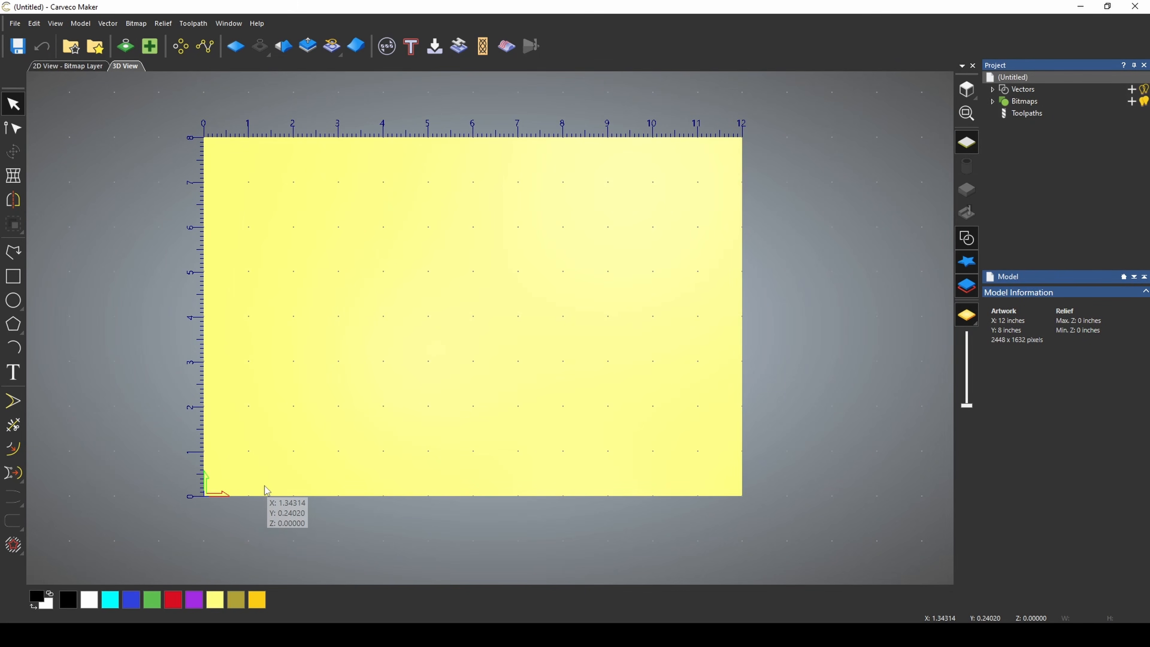
scroll(445, 277, up, 1)
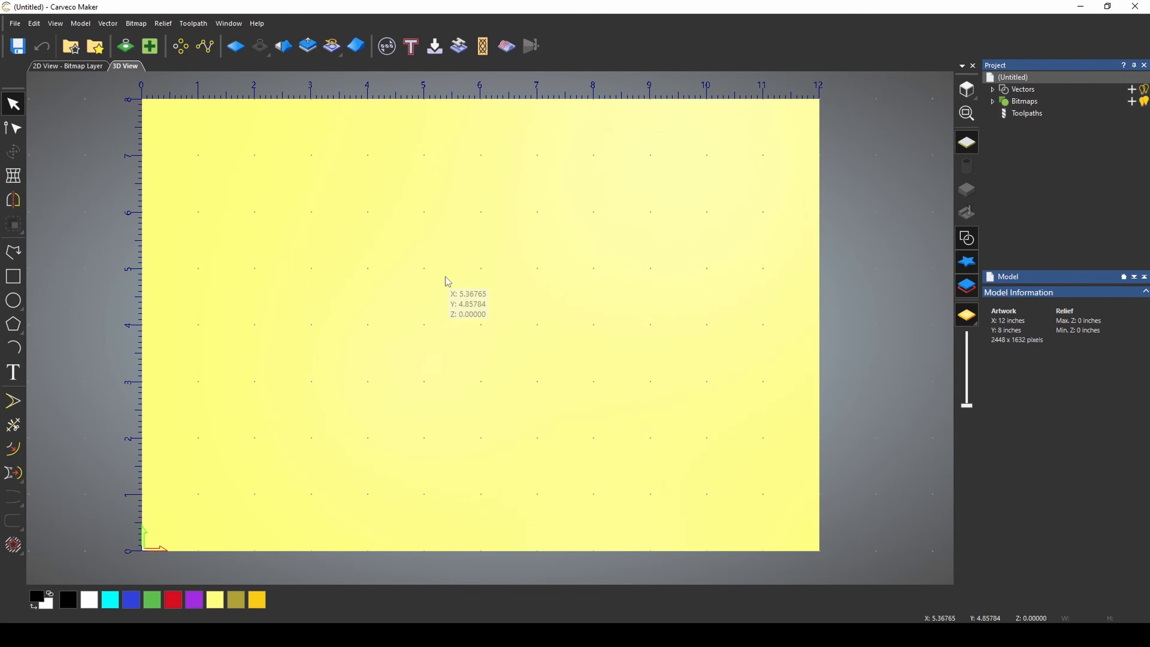
scroll(446, 272, down, 1)
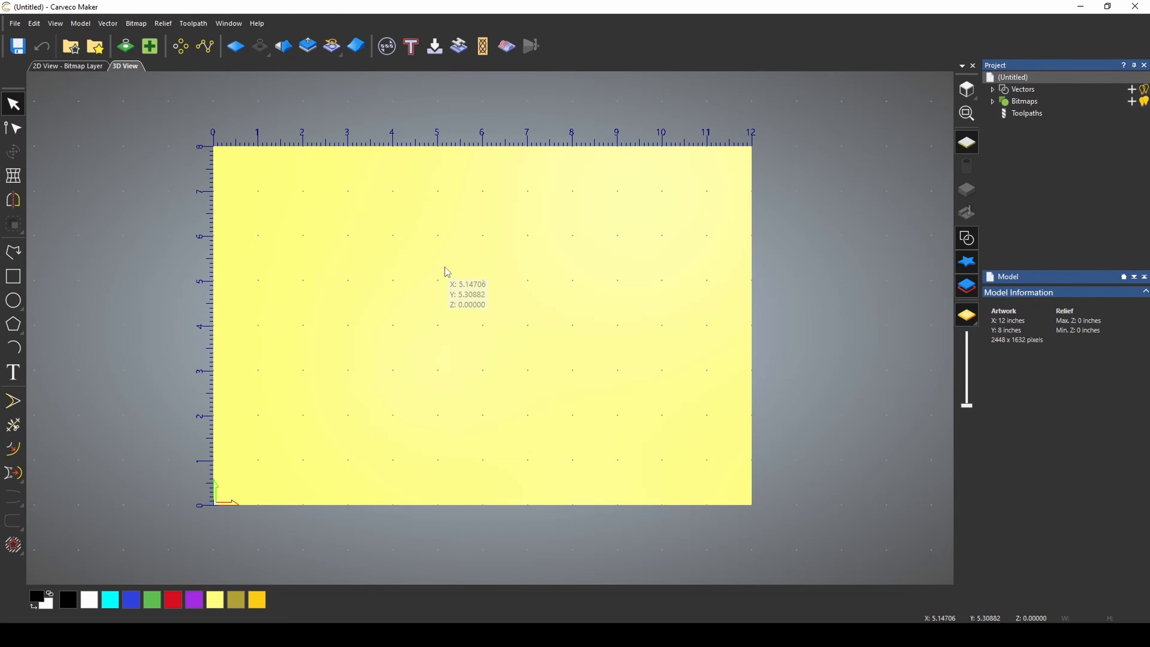
click(141, 23)
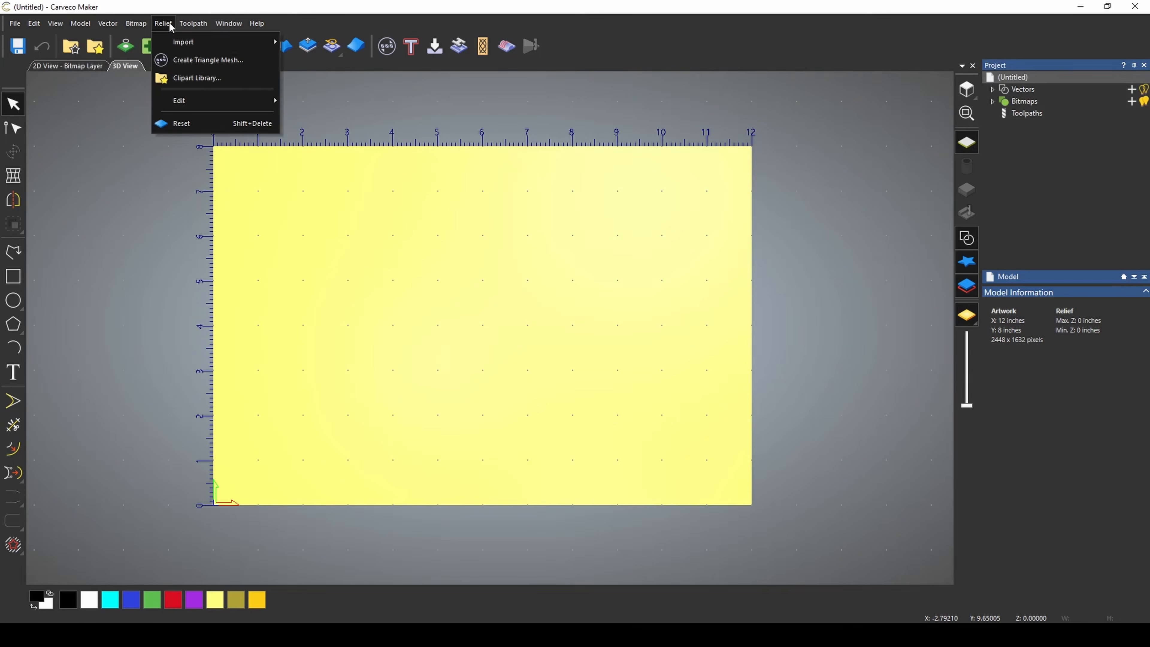
mouse_move(86, 25)
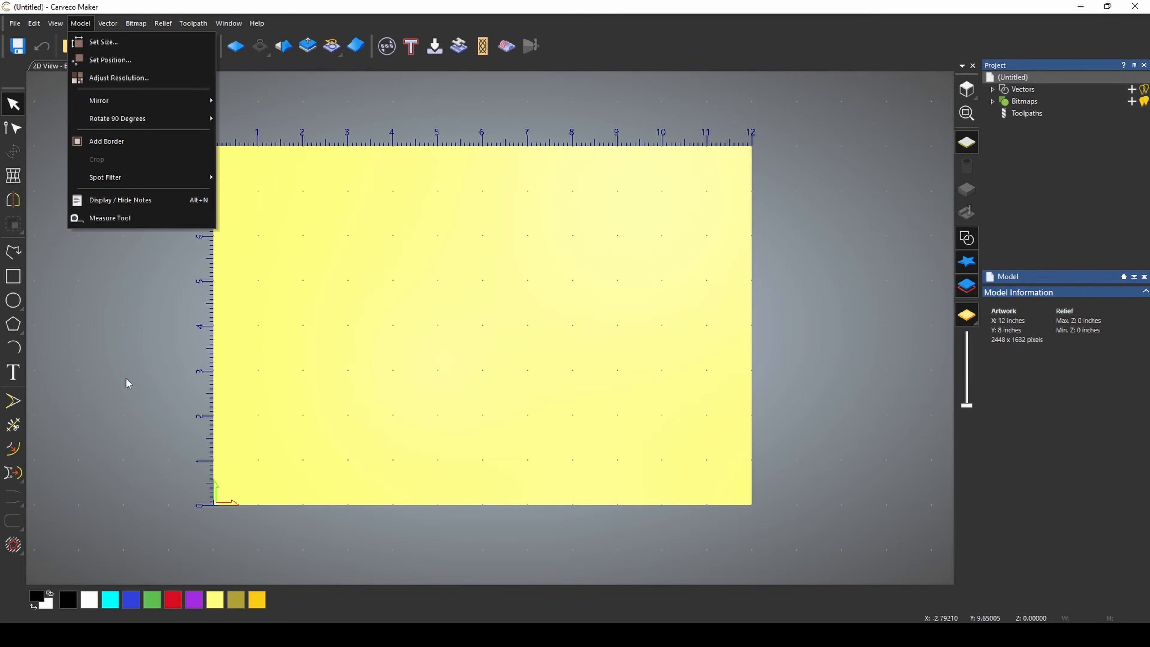
click(133, 422)
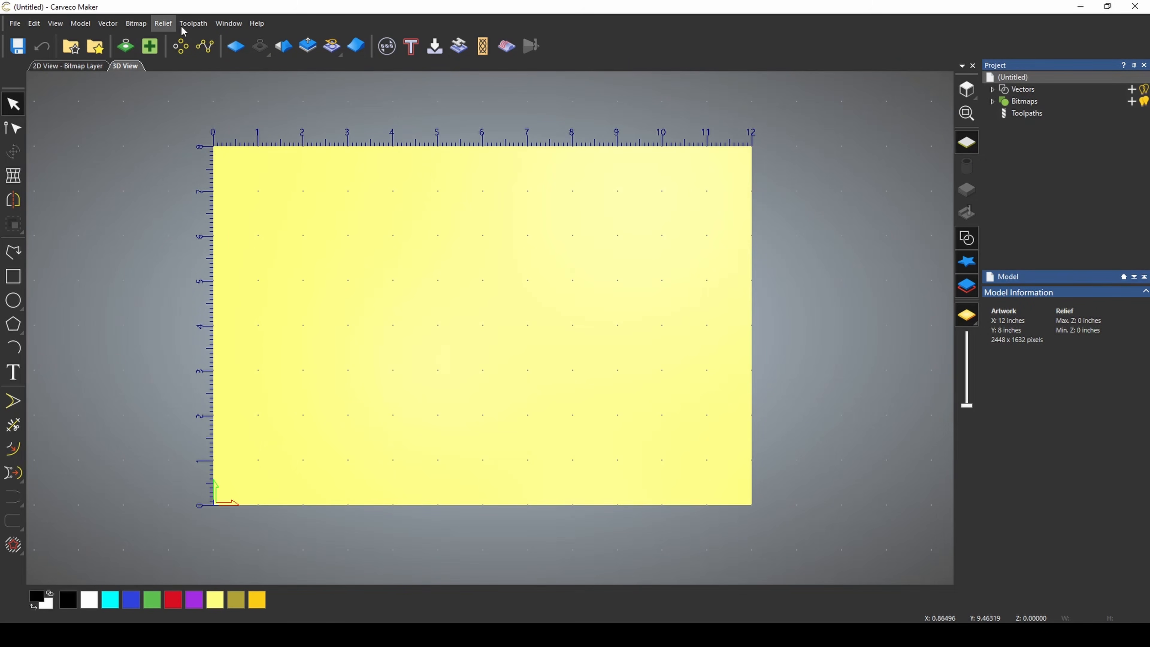
click(197, 26)
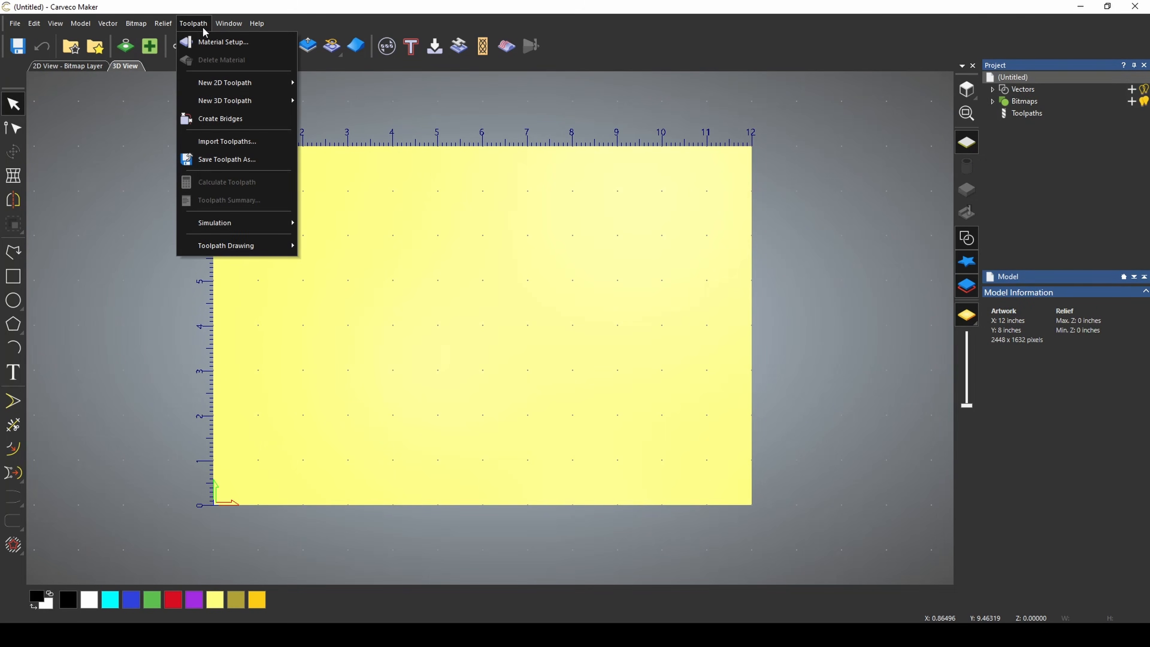
click(624, 64)
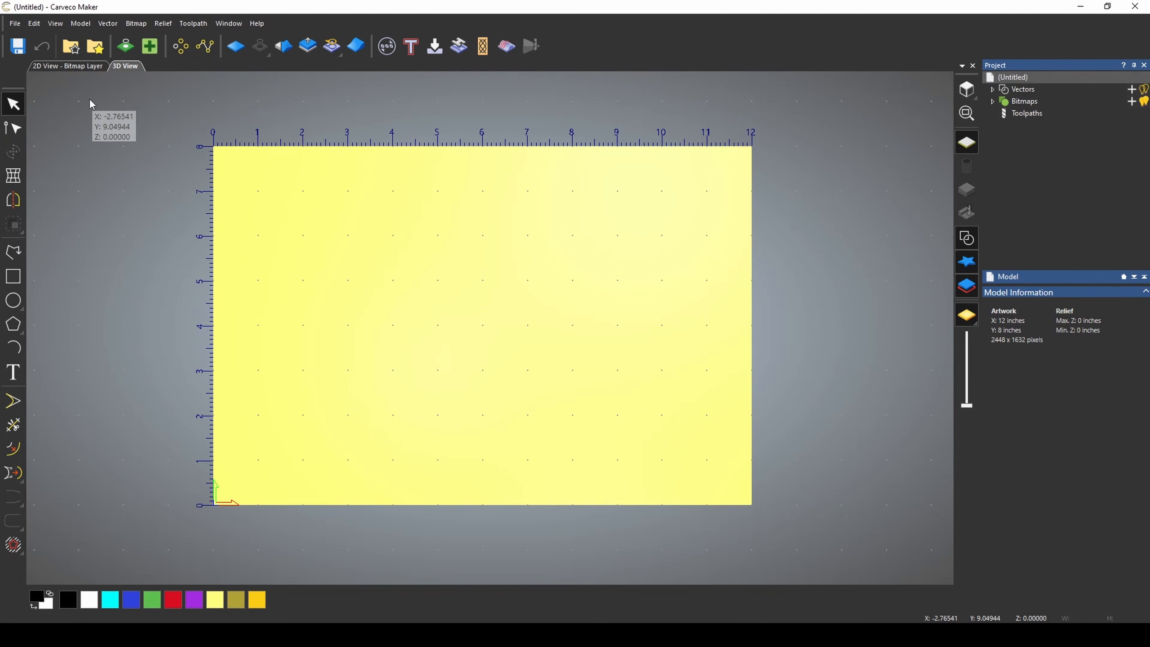
click(9, 129)
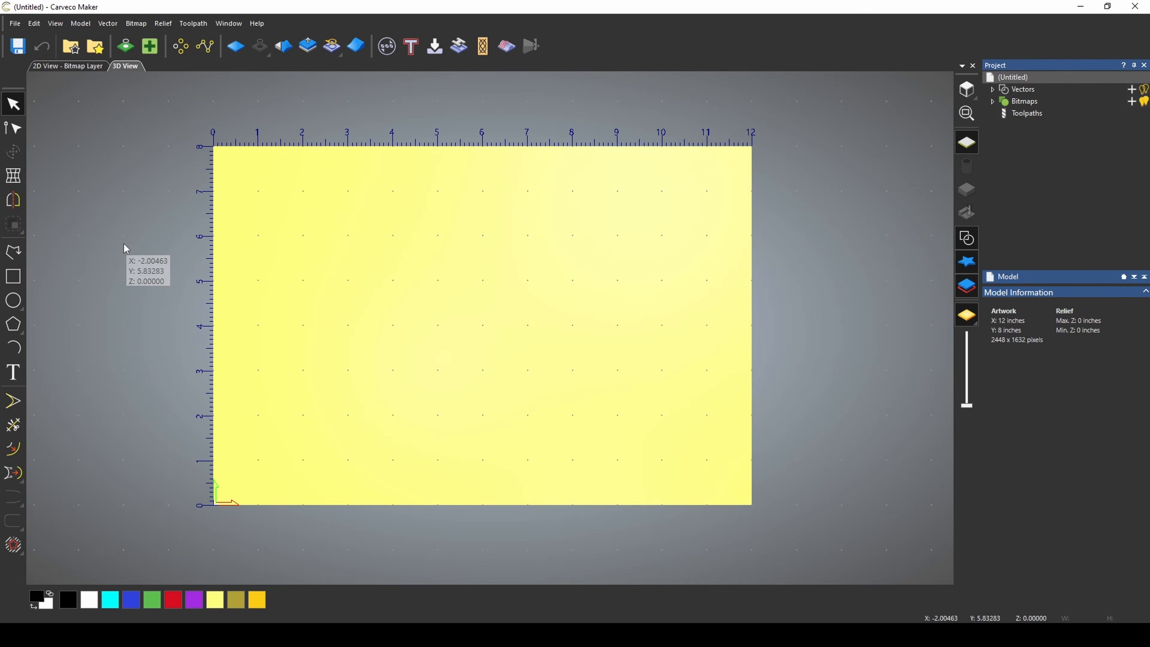
Browse the vector library's artwork from Bases and Shields through Wildlife, and open the clipart library.
click(72, 47)
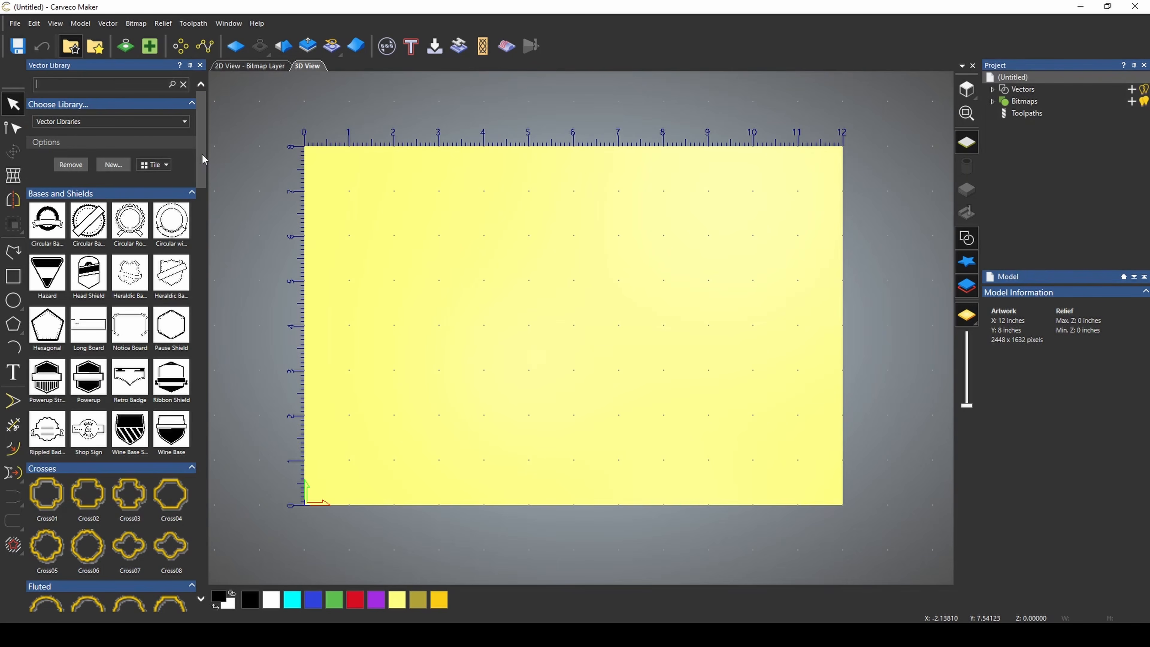
drag(203, 158, 198, 599)
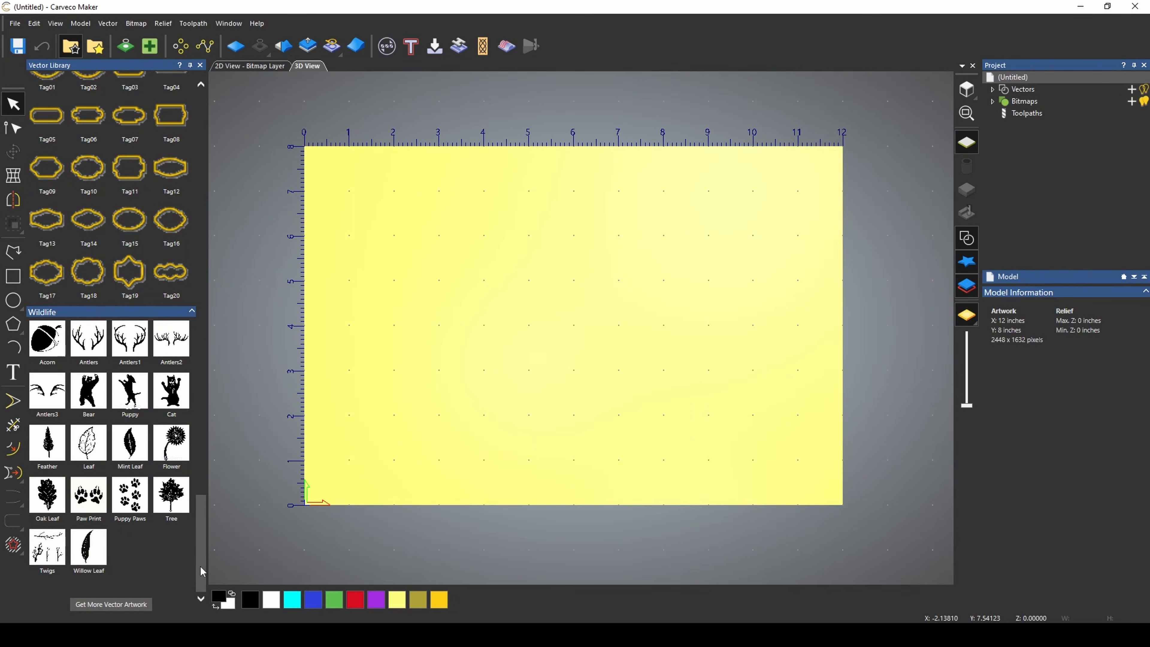
drag(203, 571, 201, 168)
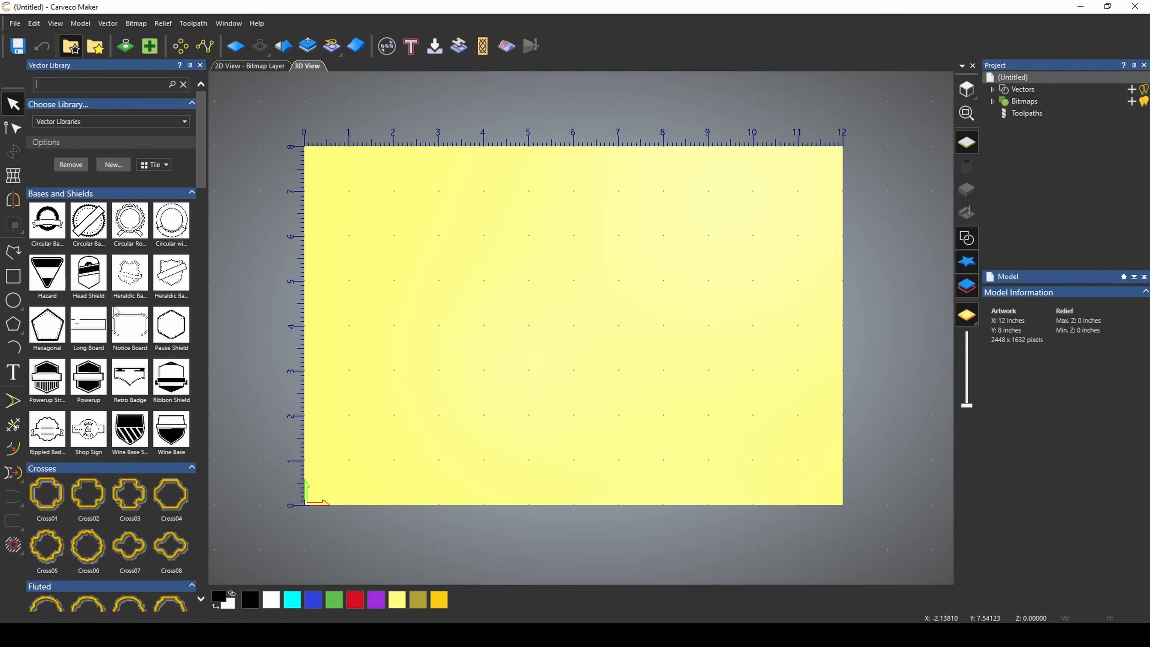
scroll(109, 317, down, 7)
scroll(90, 326, up, 4)
scroll(85, 333, up, 2)
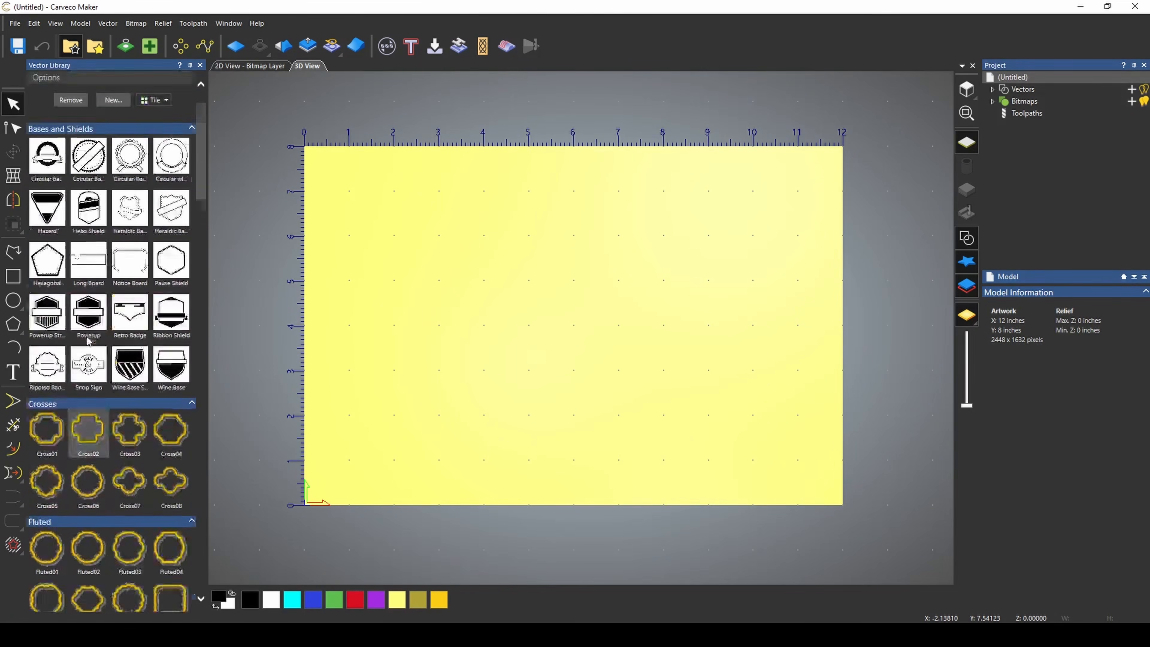
scroll(88, 340, up, 1)
click(98, 49)
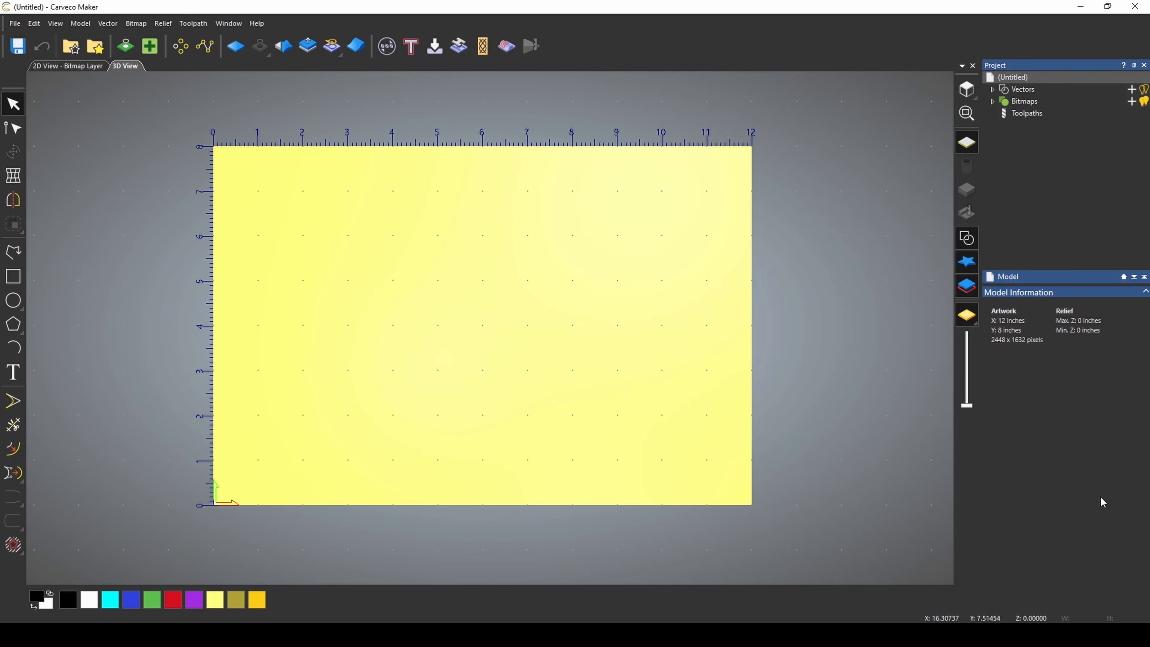
Look through the project's vector layers, bitmap layers and toolpath operations, toggling the Default Layer's visibility off and back on.
click(1029, 91)
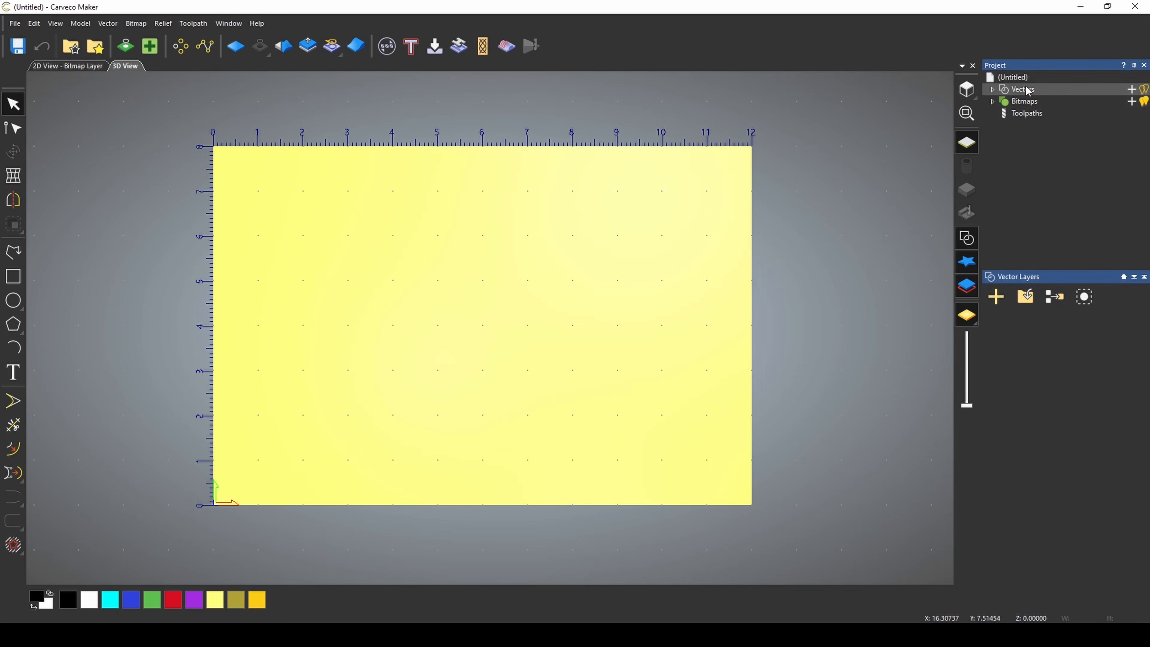
click(992, 89)
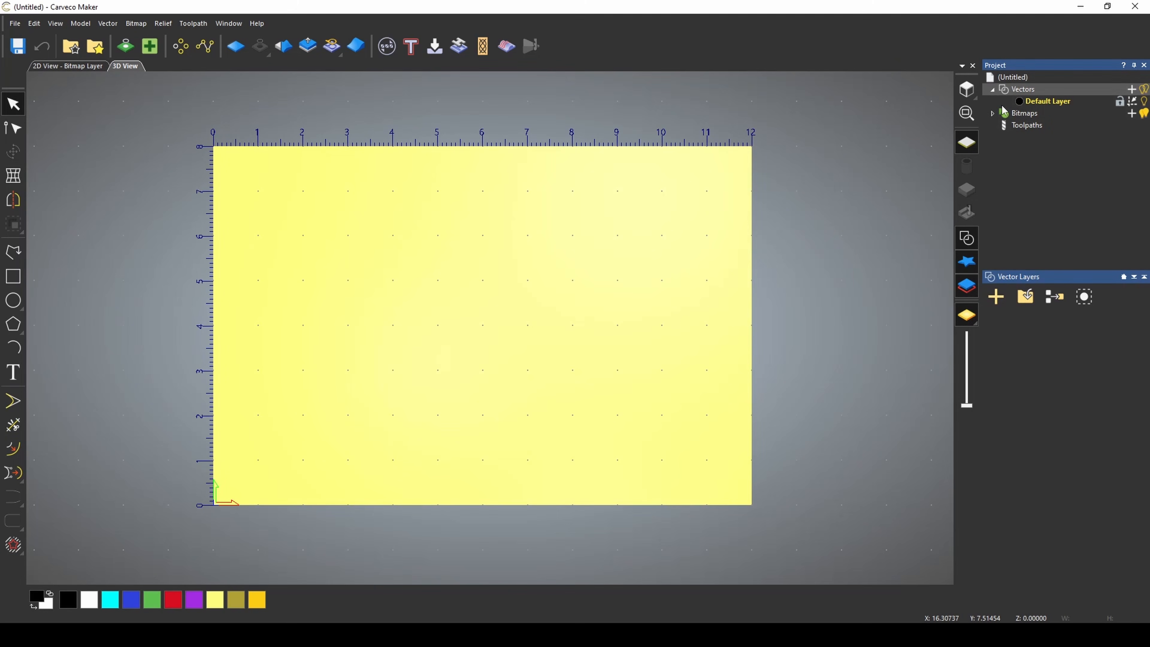
click(993, 113)
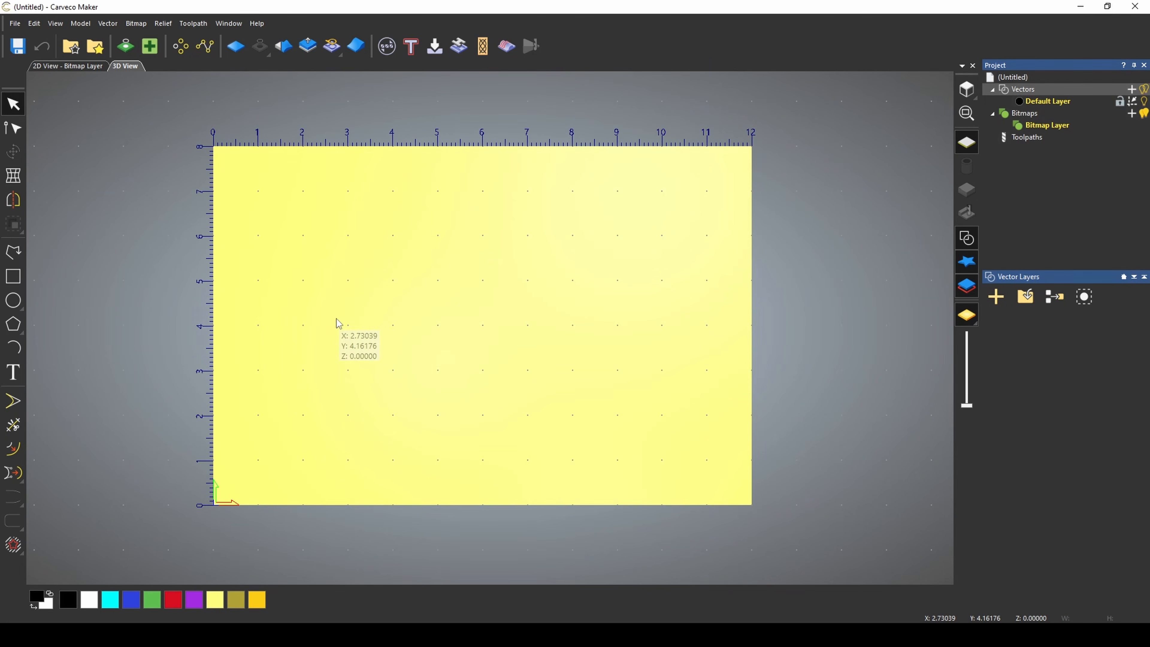
click(1146, 102)
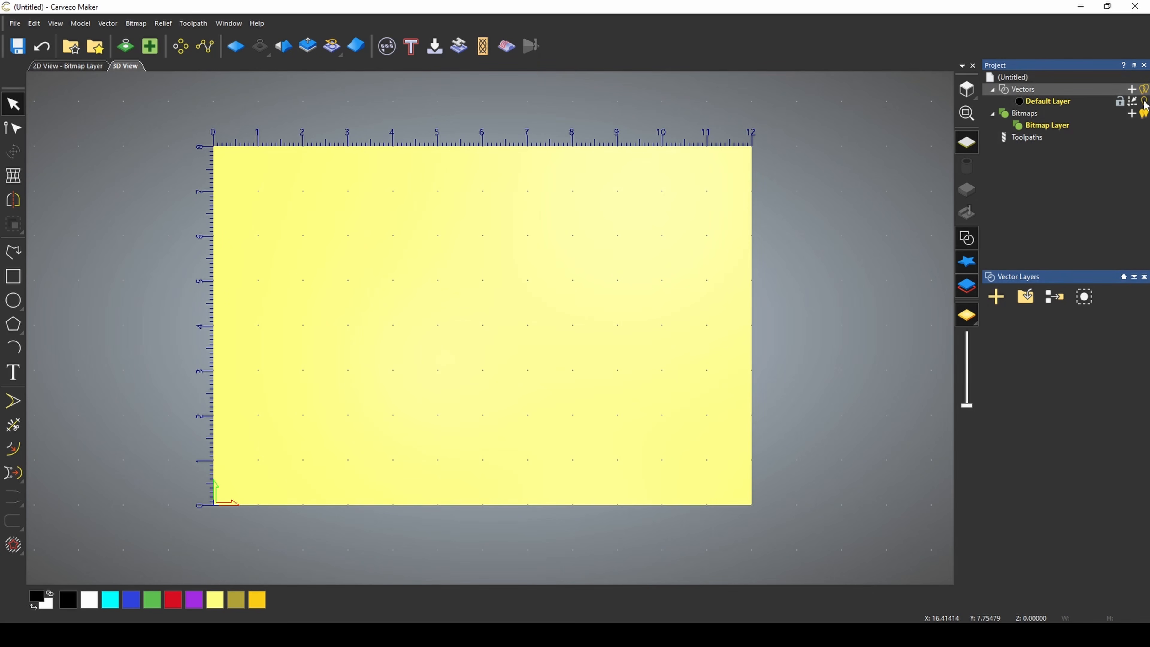
click(1145, 103)
click(1017, 137)
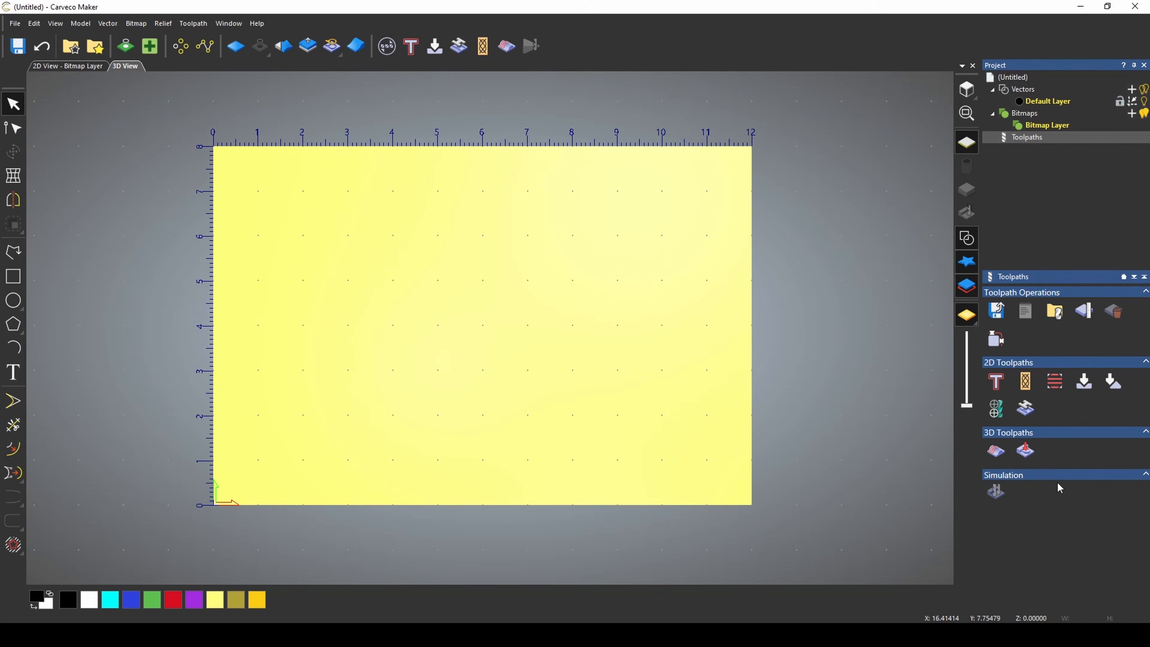
Import the bulldog and USMC vector artwork from the Downloads folder into the model.
click(109, 24)
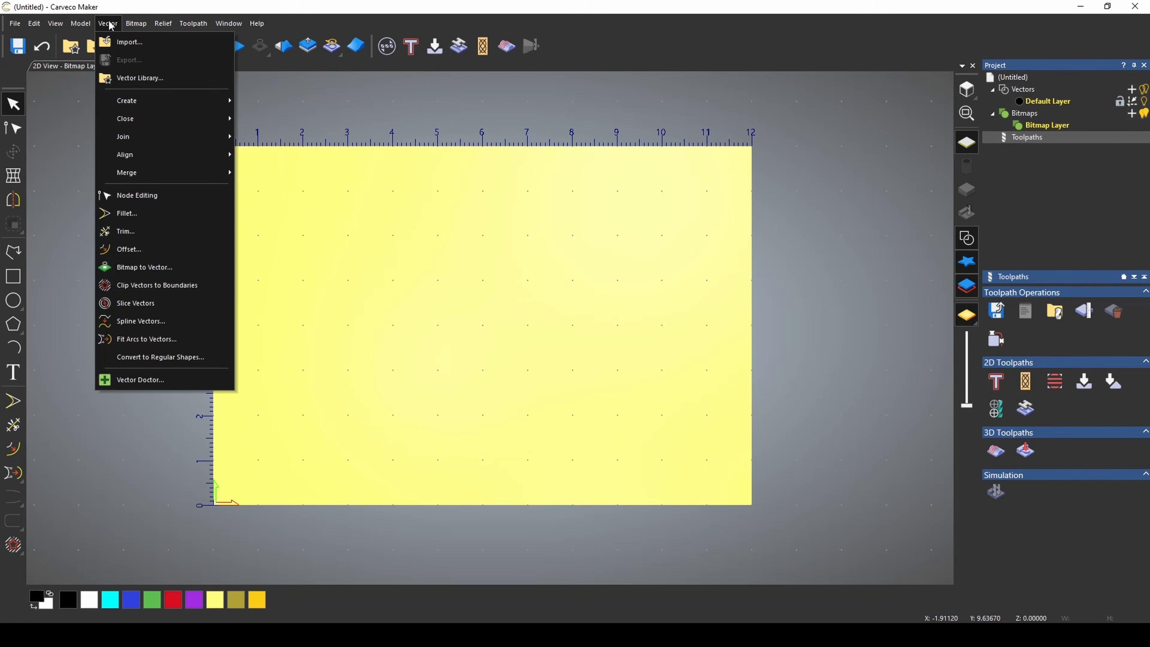
click(112, 44)
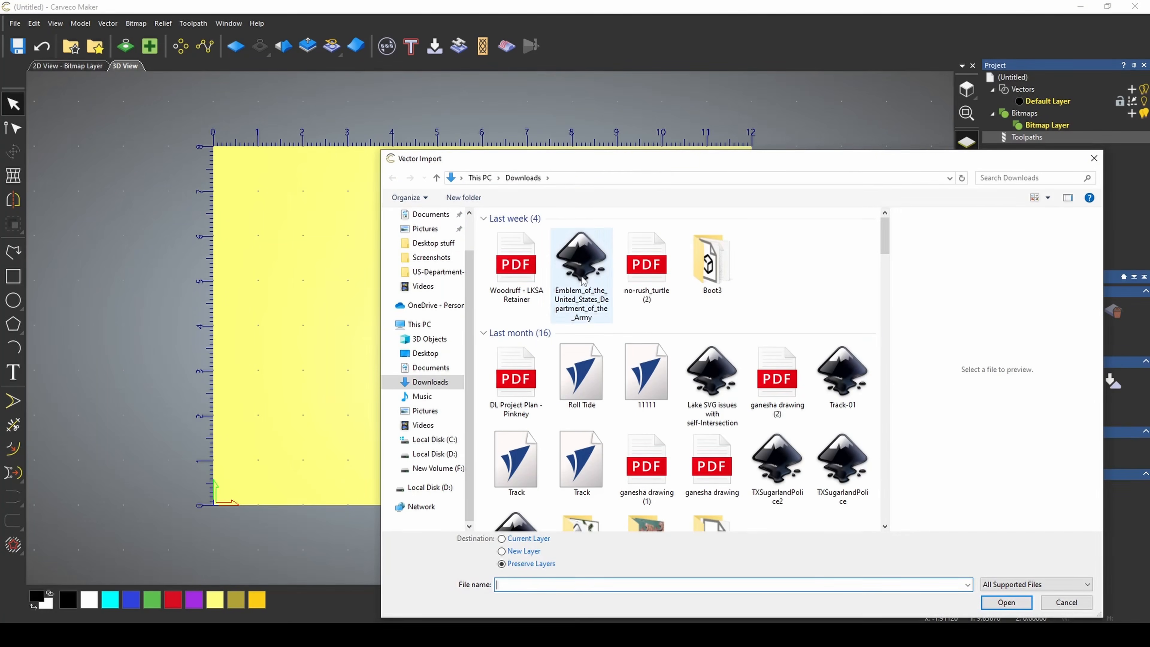
drag(678, 162, 551, 82)
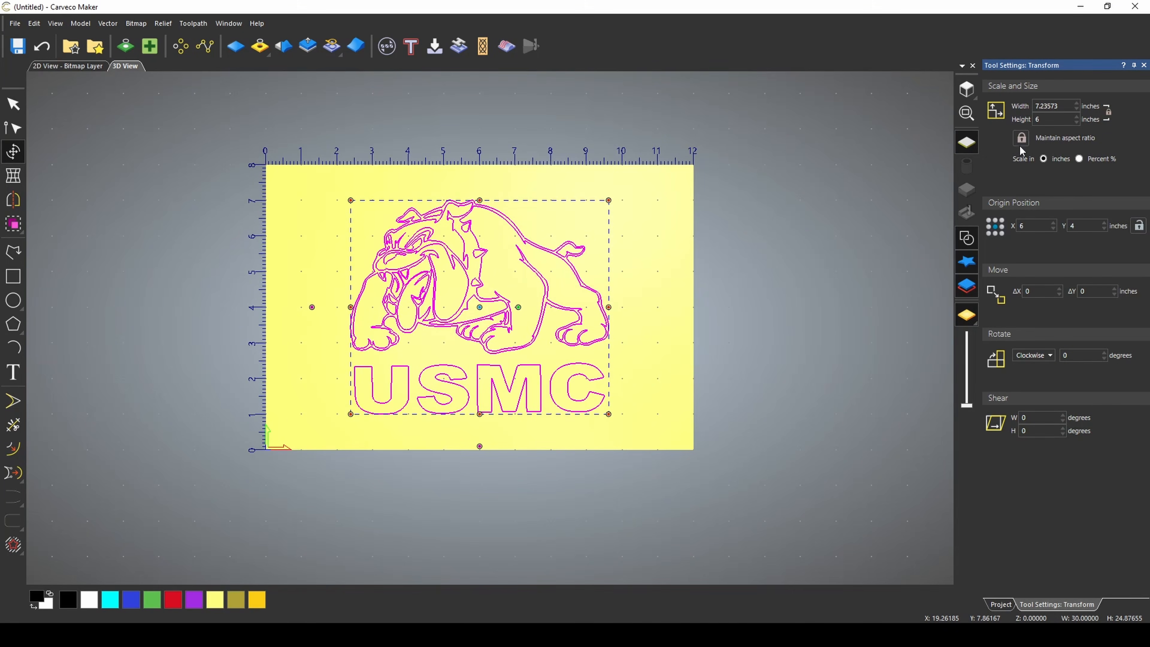
Unlock the artwork's aspect ratio and set its width to 7 inches.
click(1021, 138)
click(1051, 105)
text(7)
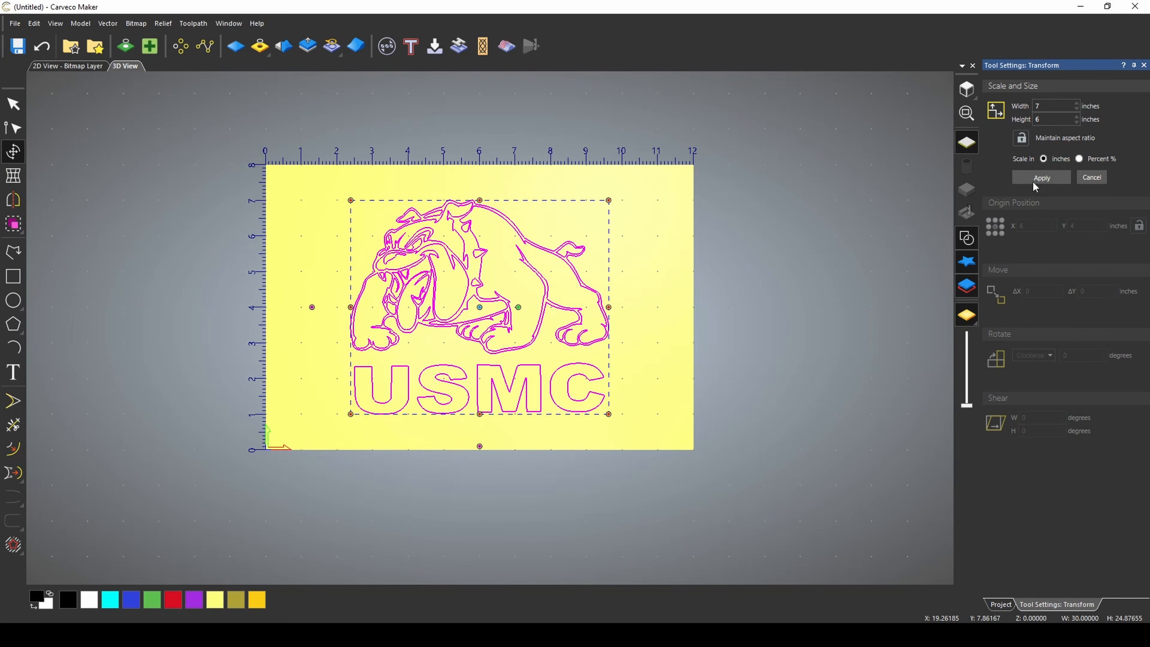
click(1035, 178)
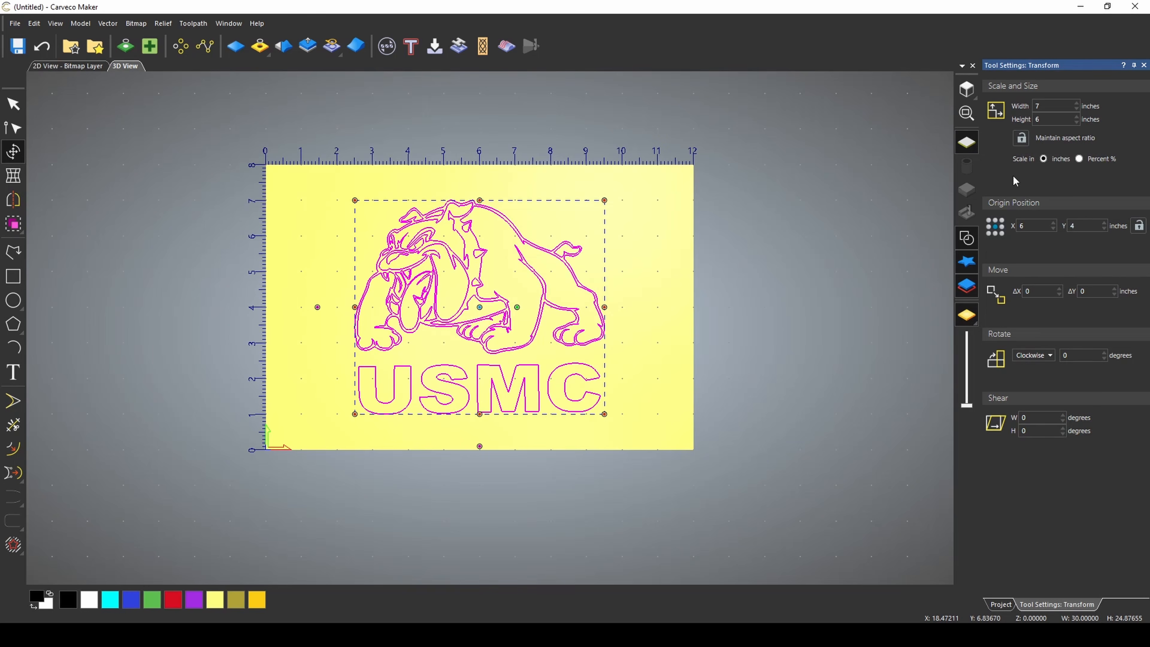
Centre the imported artwork in the model and finish transforming it.
right_click(478, 286)
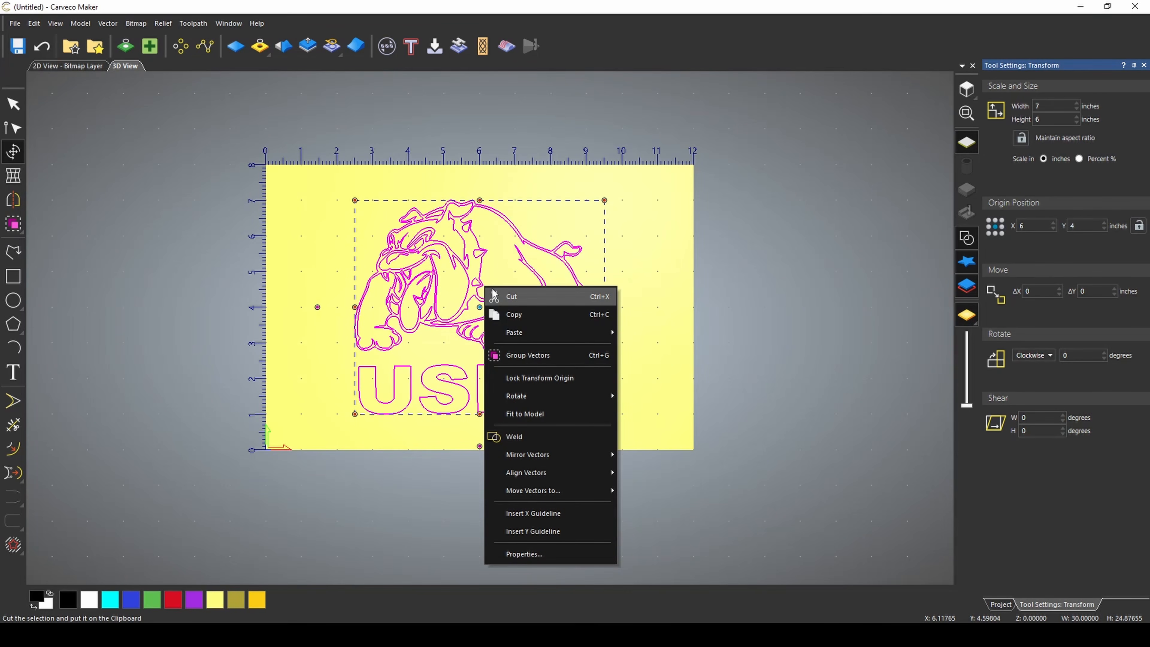
mouse_move(535, 473)
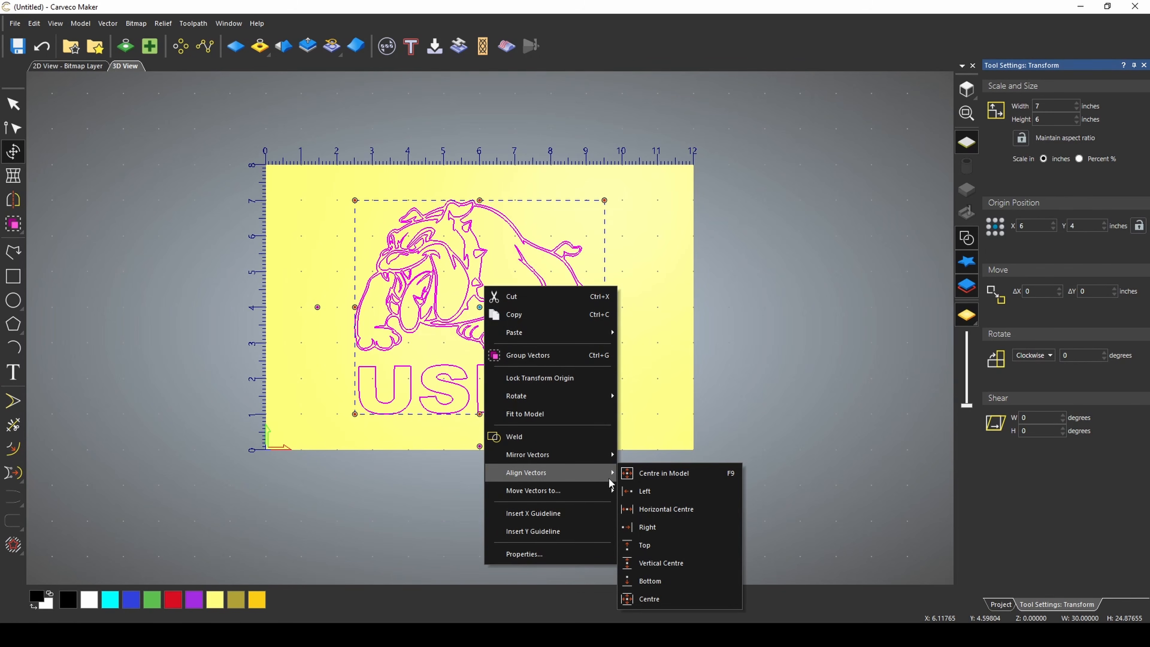
click(733, 474)
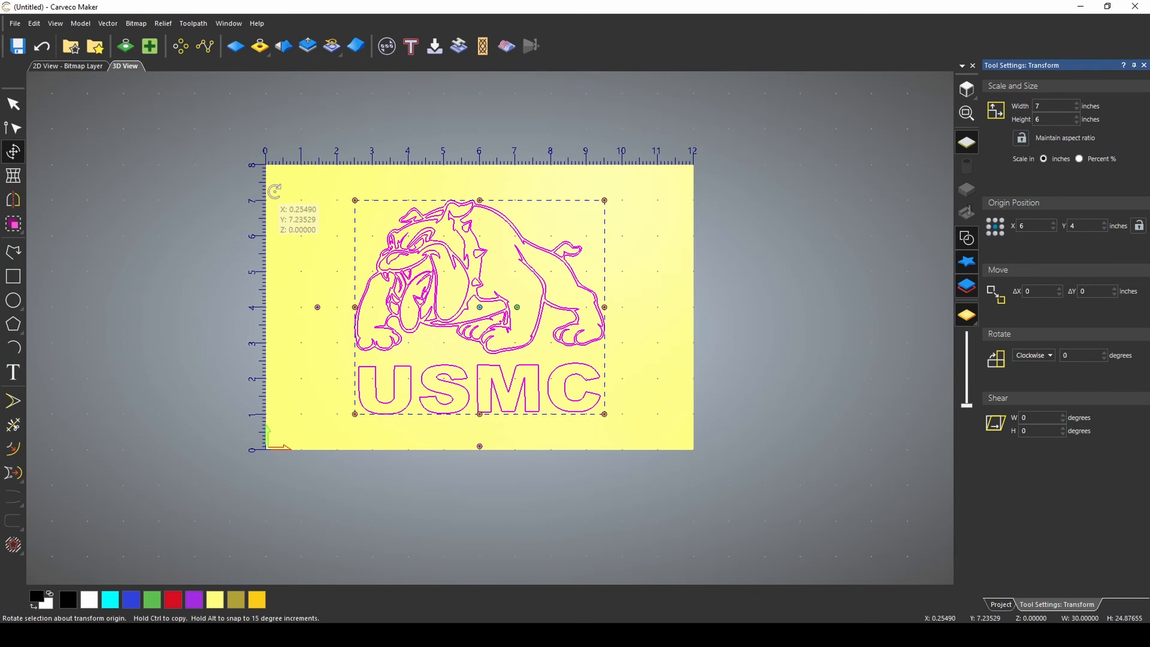
key(Escape)
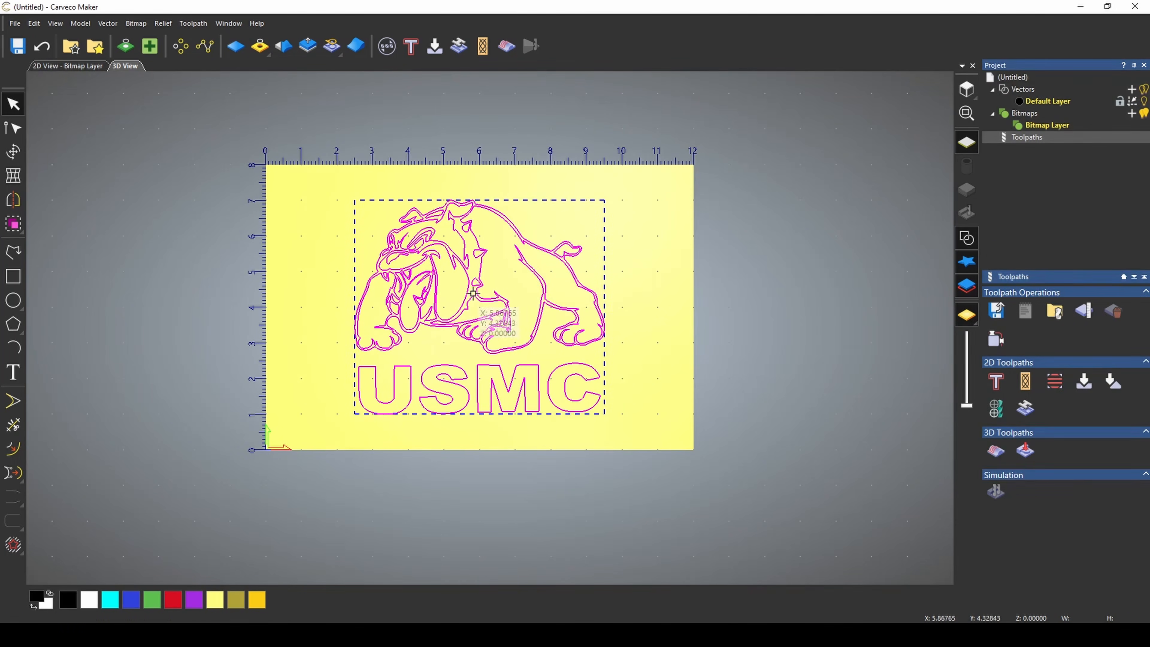
Select all of the bulldog and USMC vectors and start a V-Bit Carving toolpath for them.
scroll(445, 317, up, 4)
scroll(461, 421, down, 2)
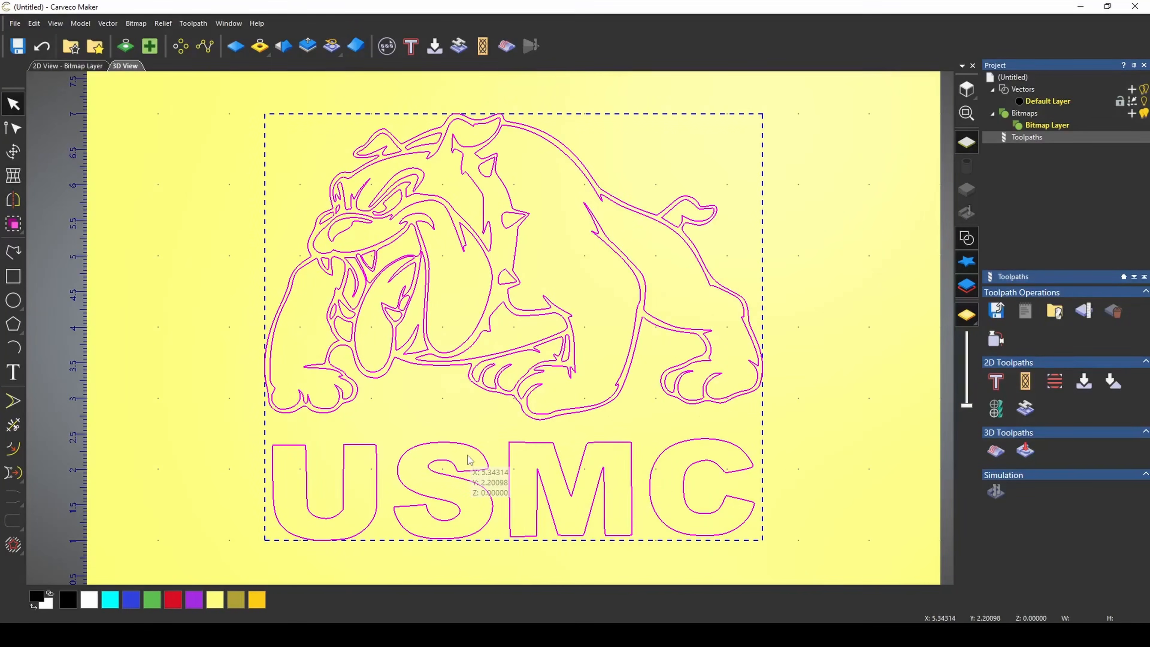
click(461, 417)
scroll(427, 405, down, 1)
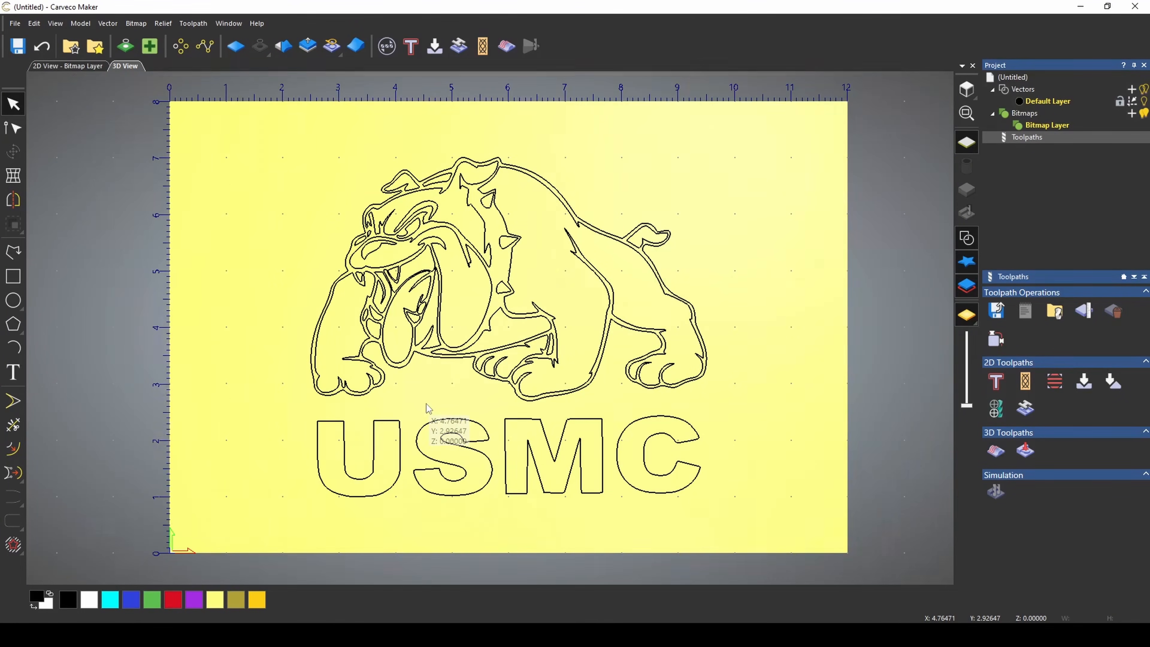
scroll(473, 422, up, 1)
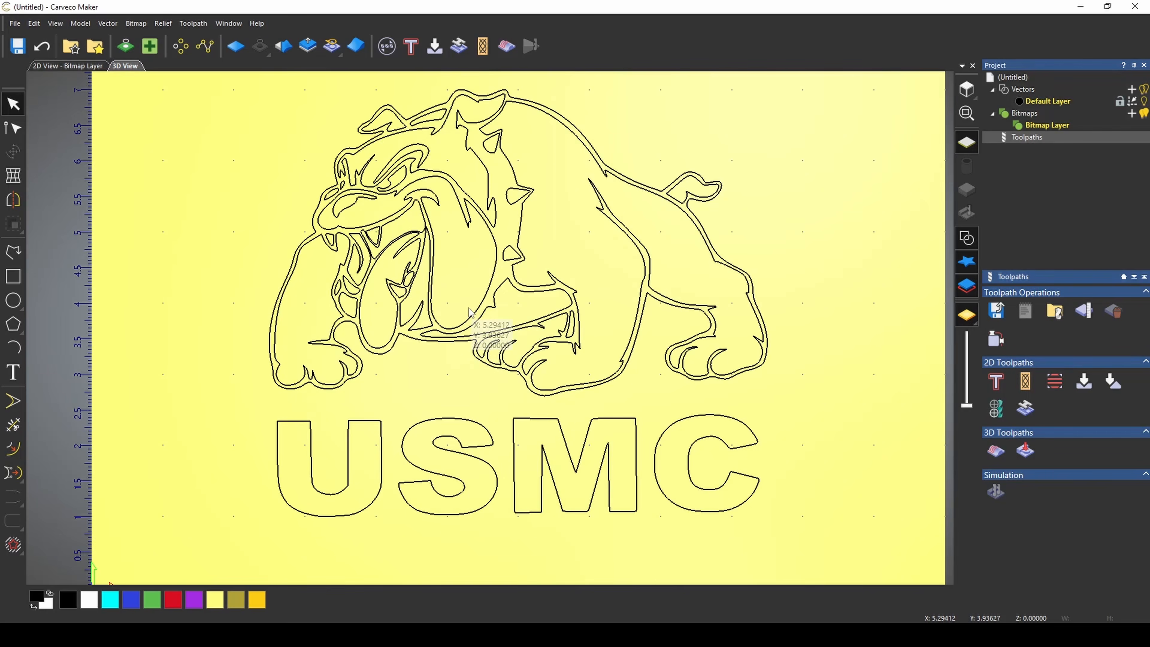
scroll(469, 312, down, 1)
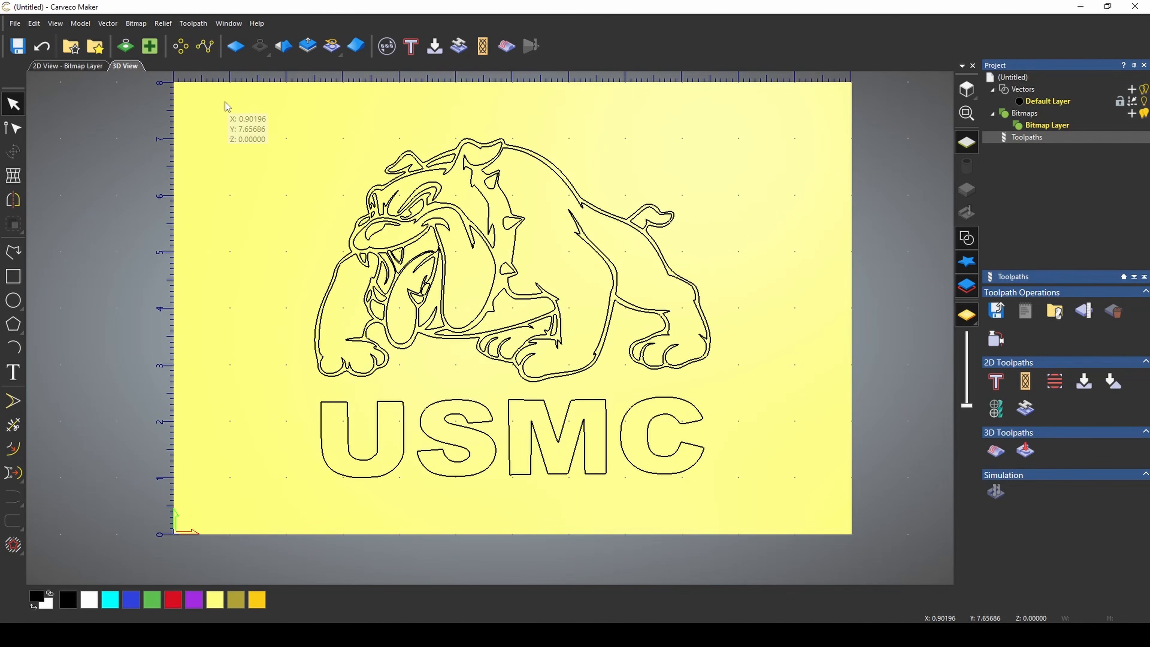
drag(225, 102, 781, 519)
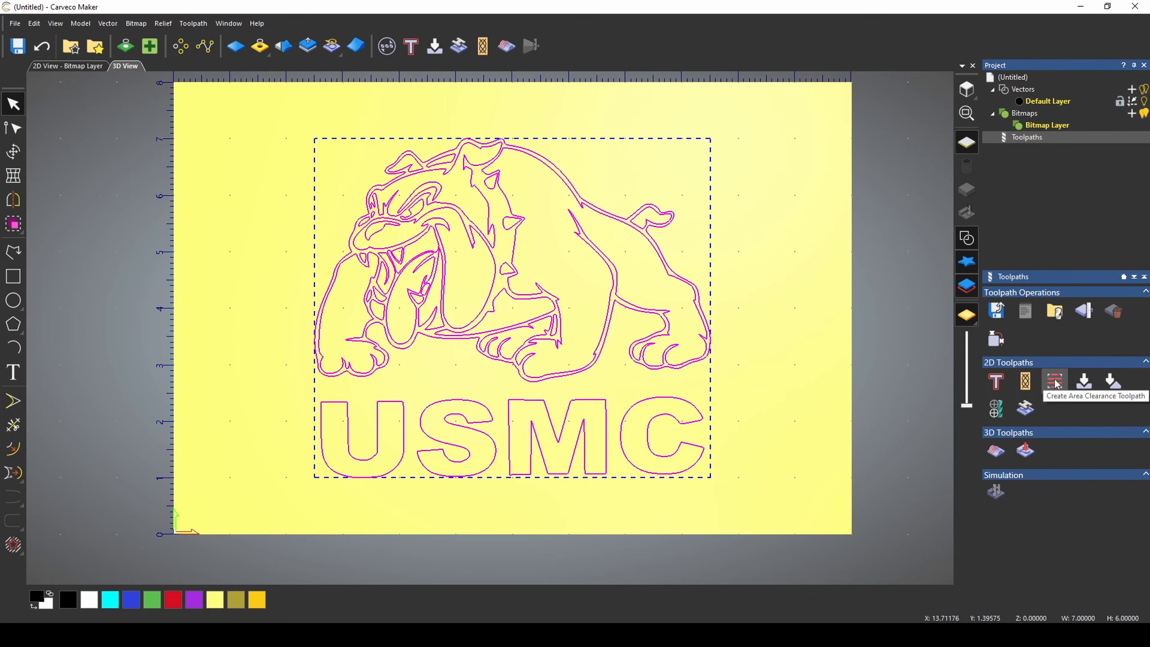
click(1084, 381)
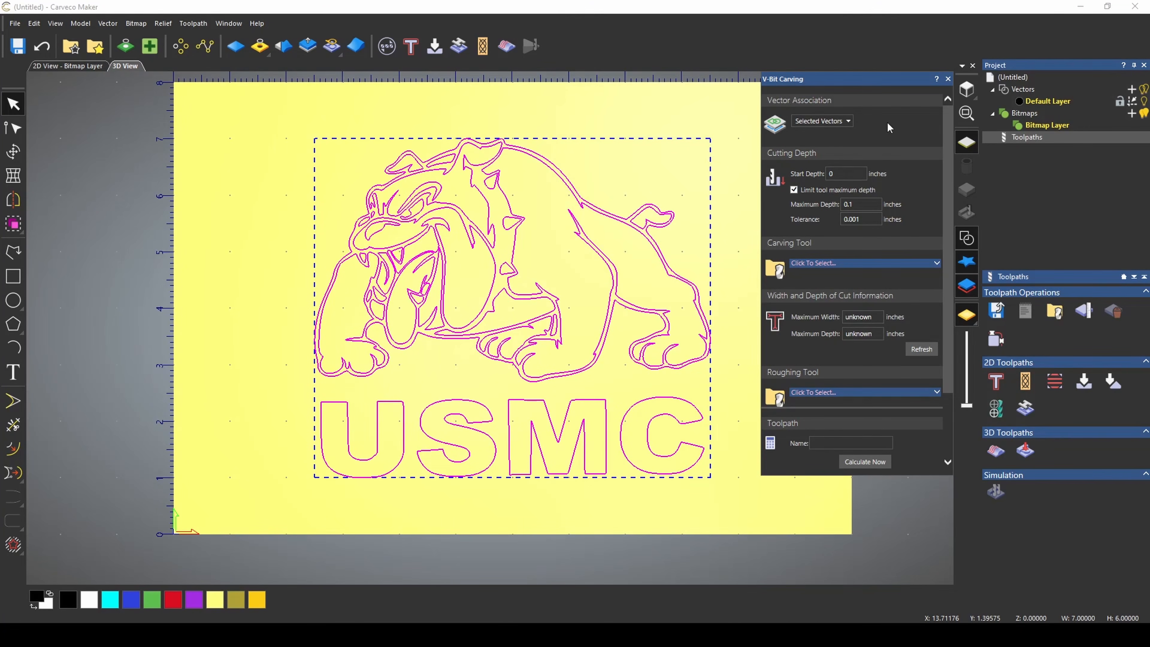
Check the vector association and start depth, and turn off the tool's maximum depth limit.
click(848, 121)
click(848, 121)
double_click(859, 176)
click(795, 191)
Choose the 3/8" 60 deg GrooVee V-bit from THE JENNY LINE group as the carving tool.
click(875, 265)
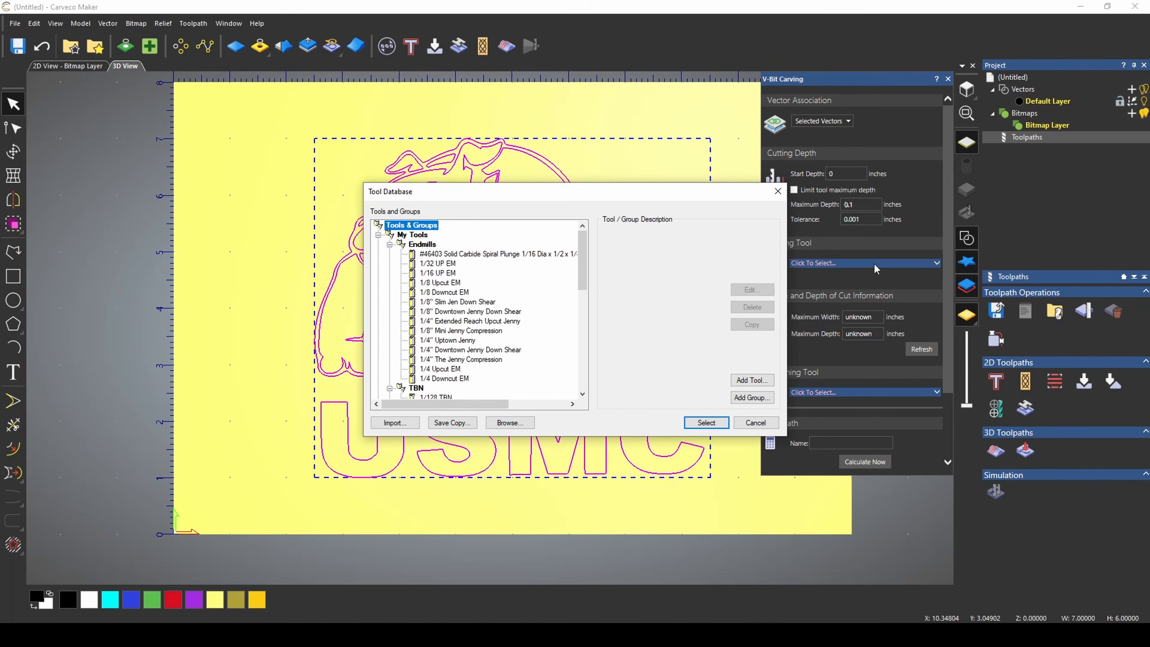
click(378, 235)
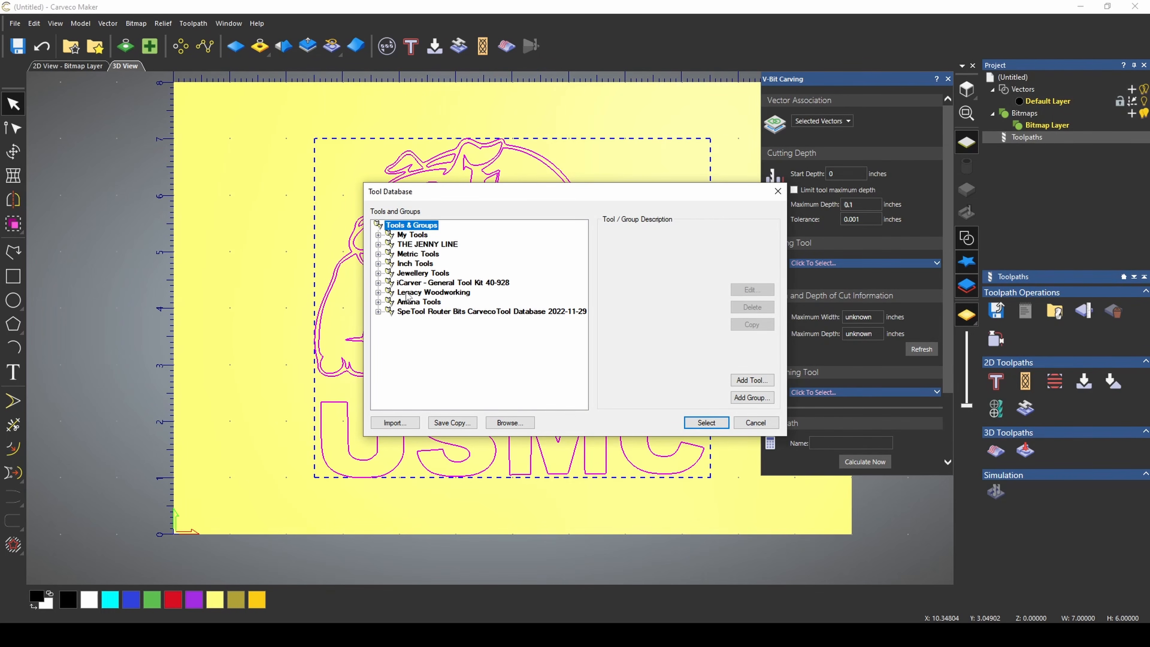
click(410, 301)
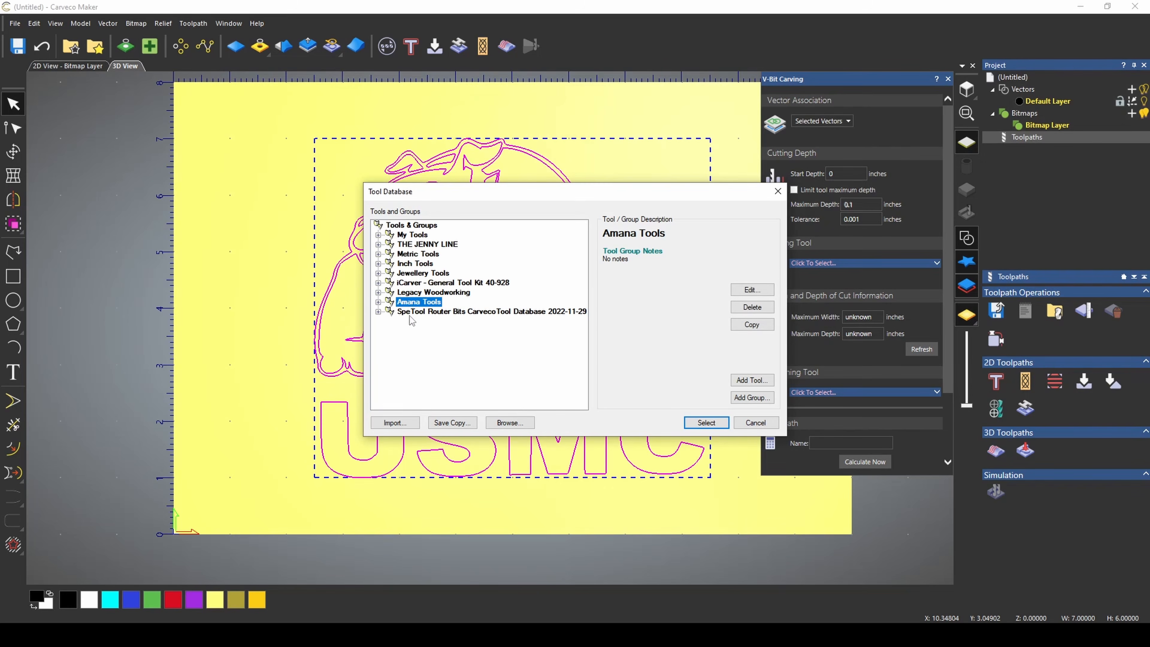
click(411, 312)
click(416, 246)
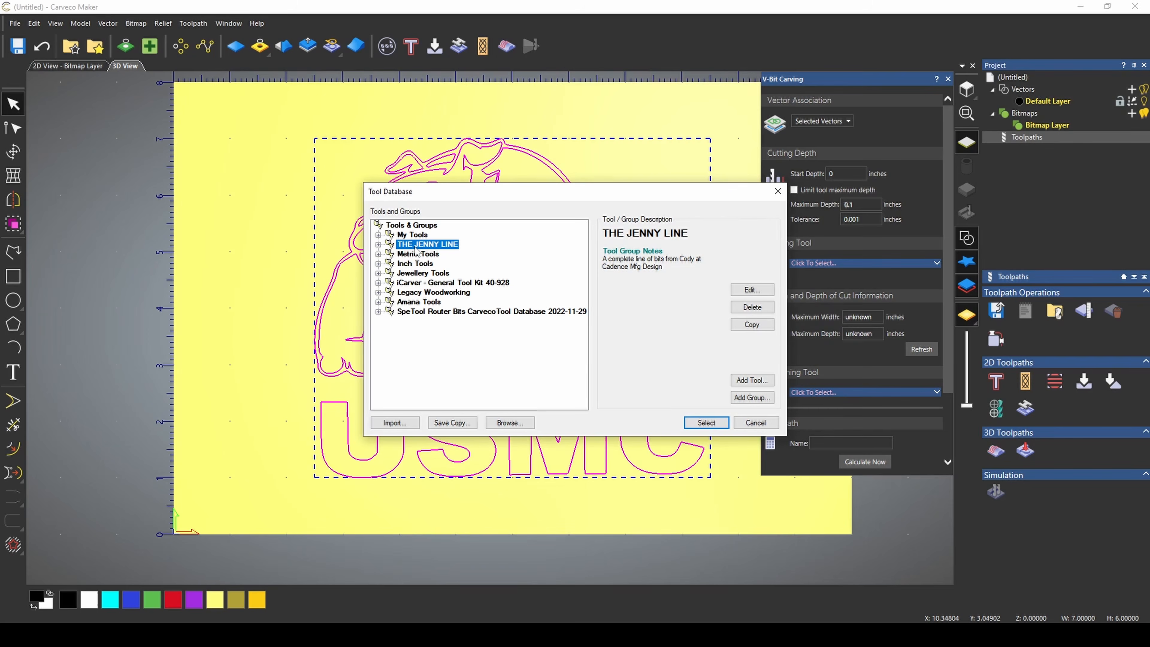
click(378, 244)
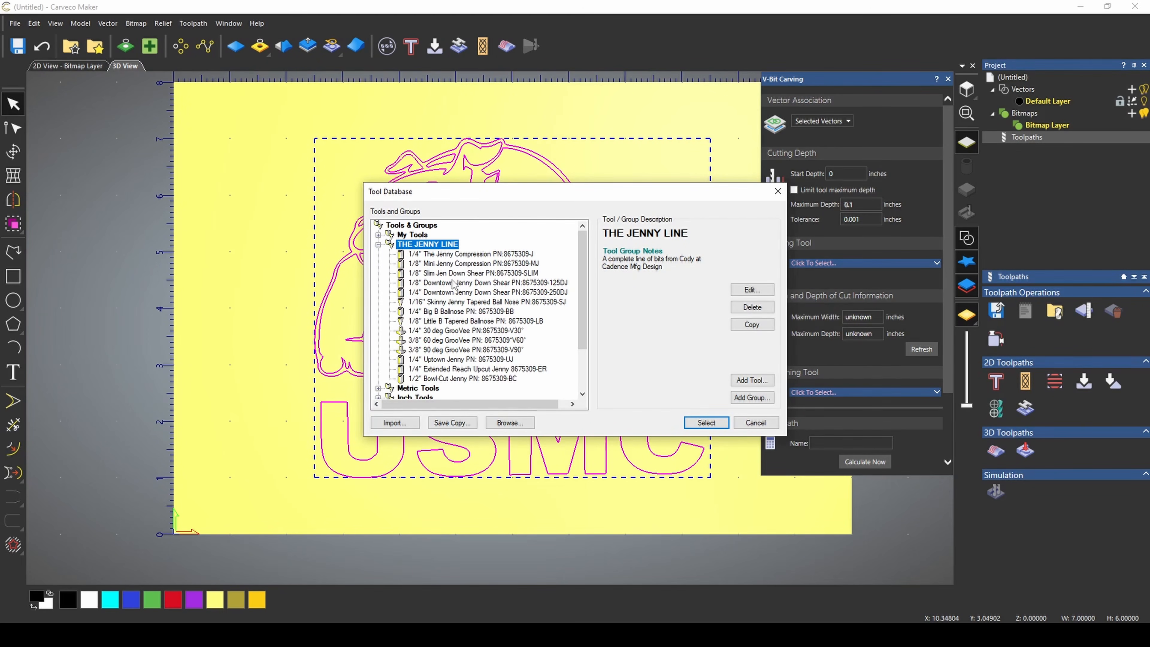
click(452, 322)
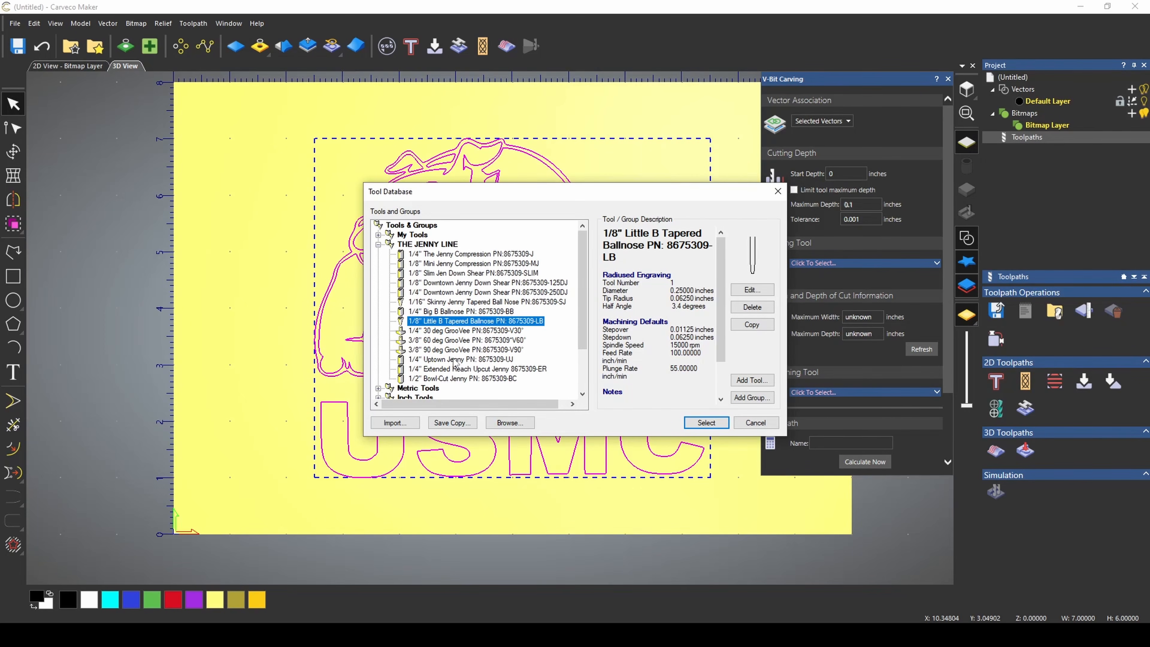
click(443, 342)
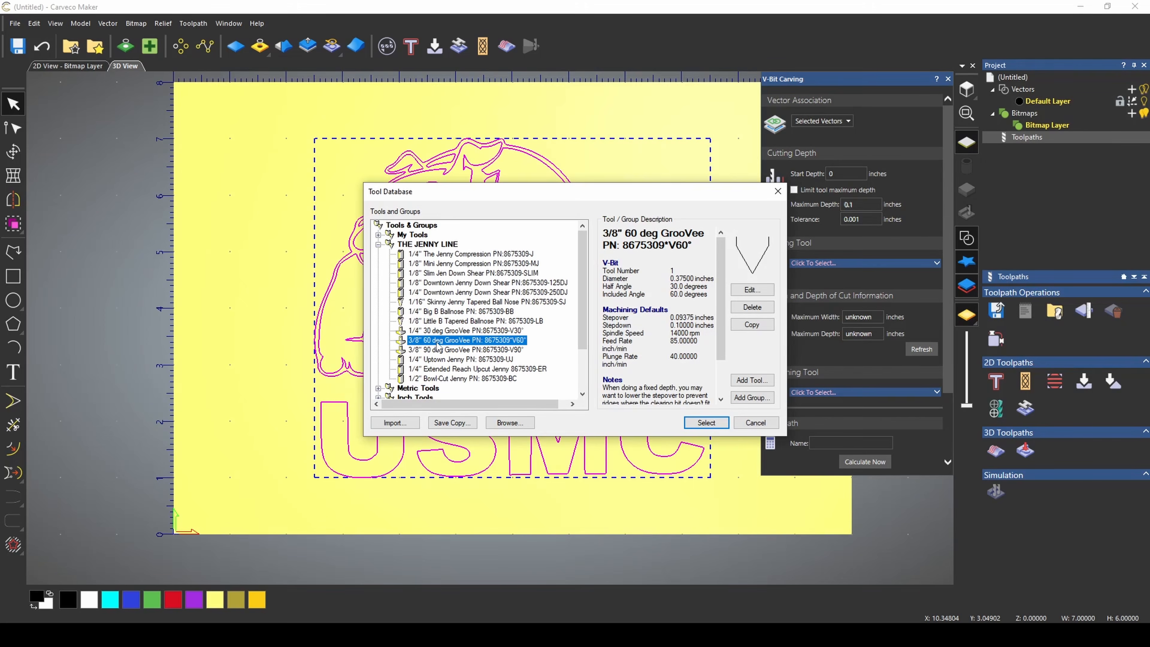
click(700, 423)
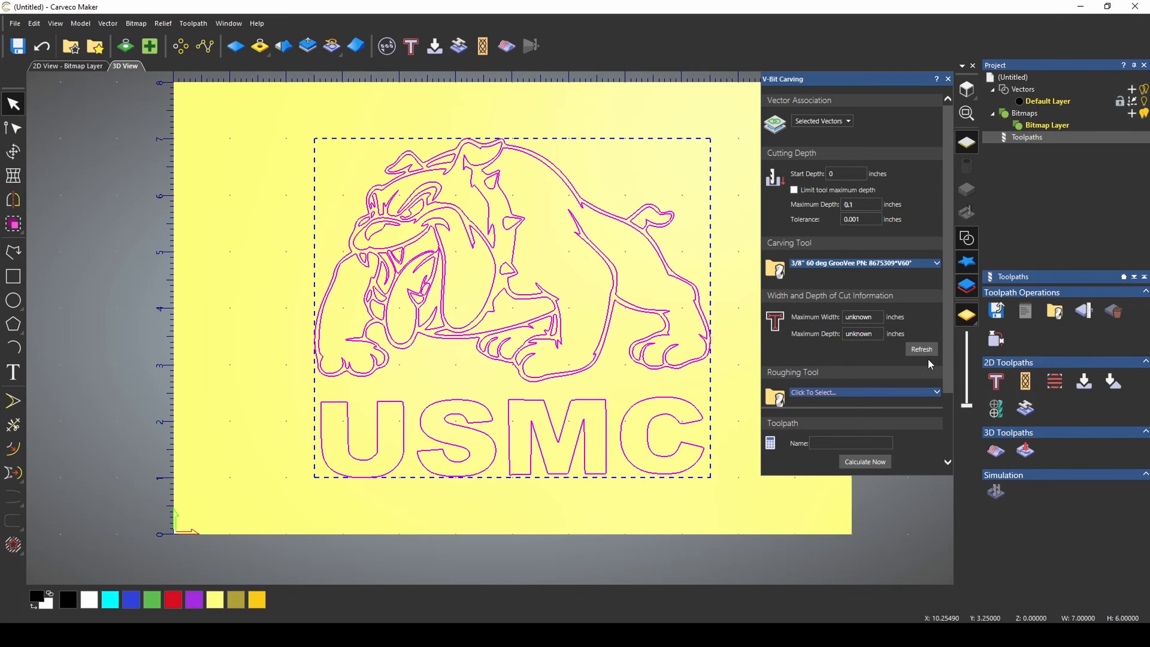
Refresh the cut width and depth information and limit the tool's maximum depth to 0.25 inches.
click(924, 351)
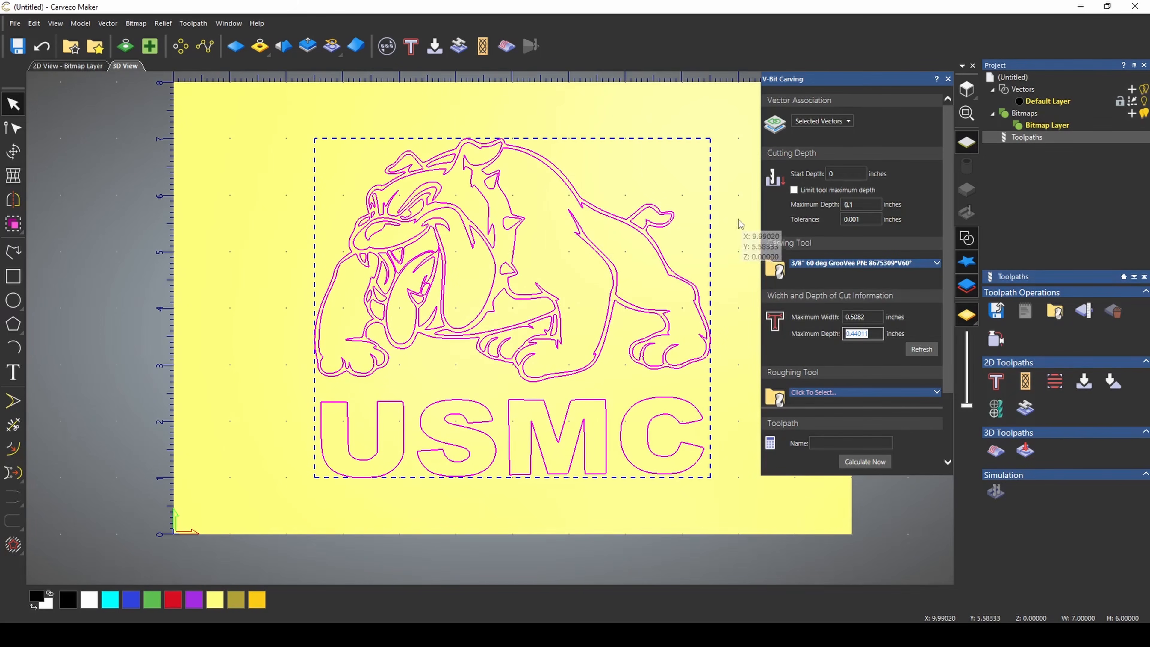
click(792, 190)
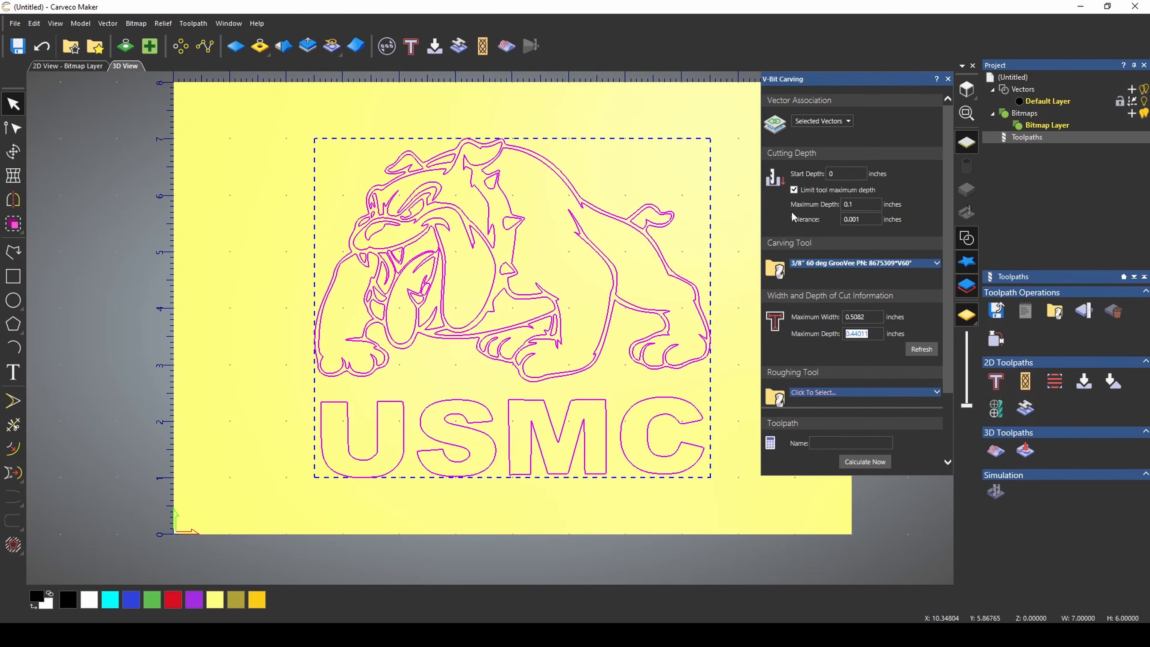
drag(867, 205, 790, 201)
text(.25)
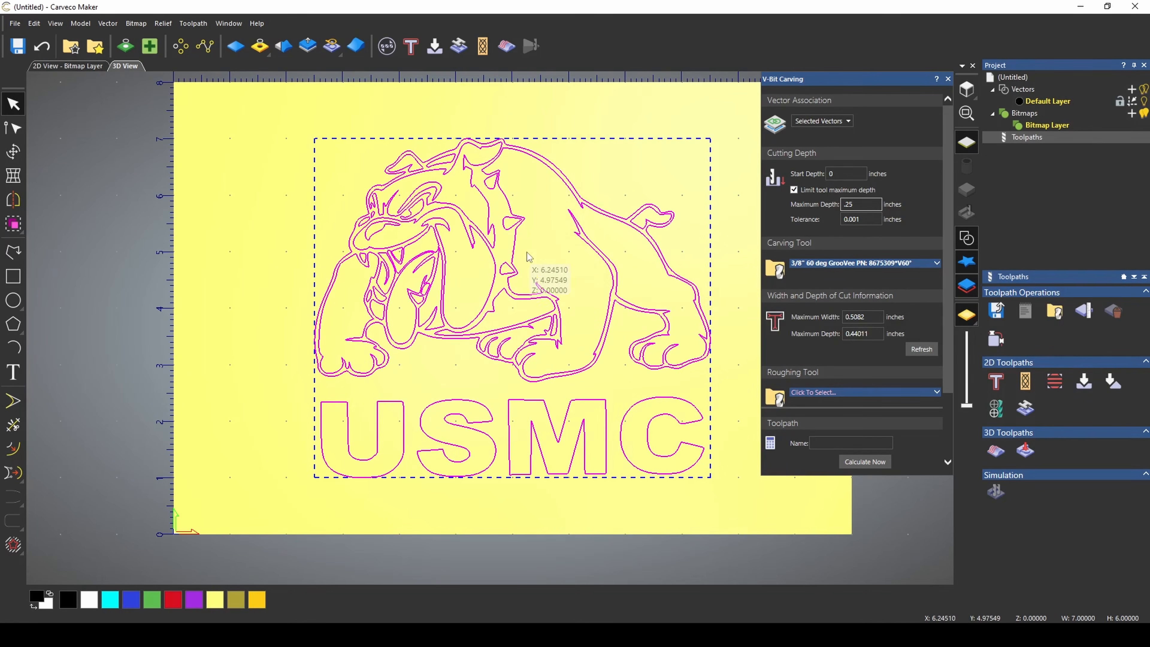
Choose the 1/4" The Jenny Compression bit from THE JENNY LINE group as the roughing tool.
scroll(769, 294, down, 2)
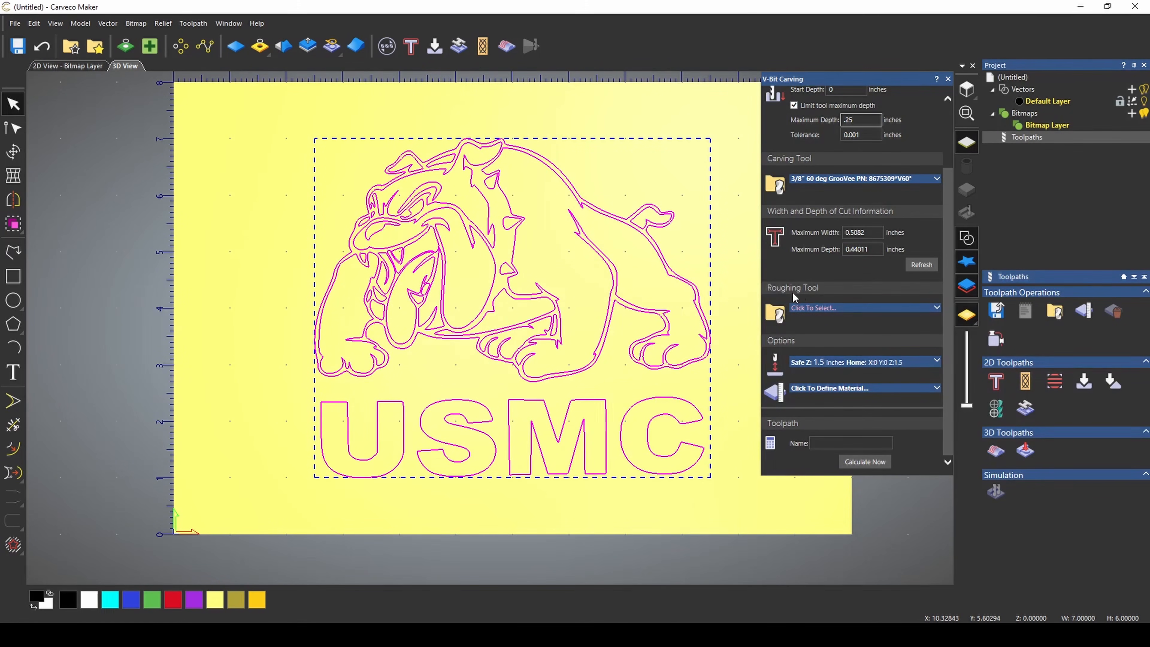
scroll(818, 293, up, 2)
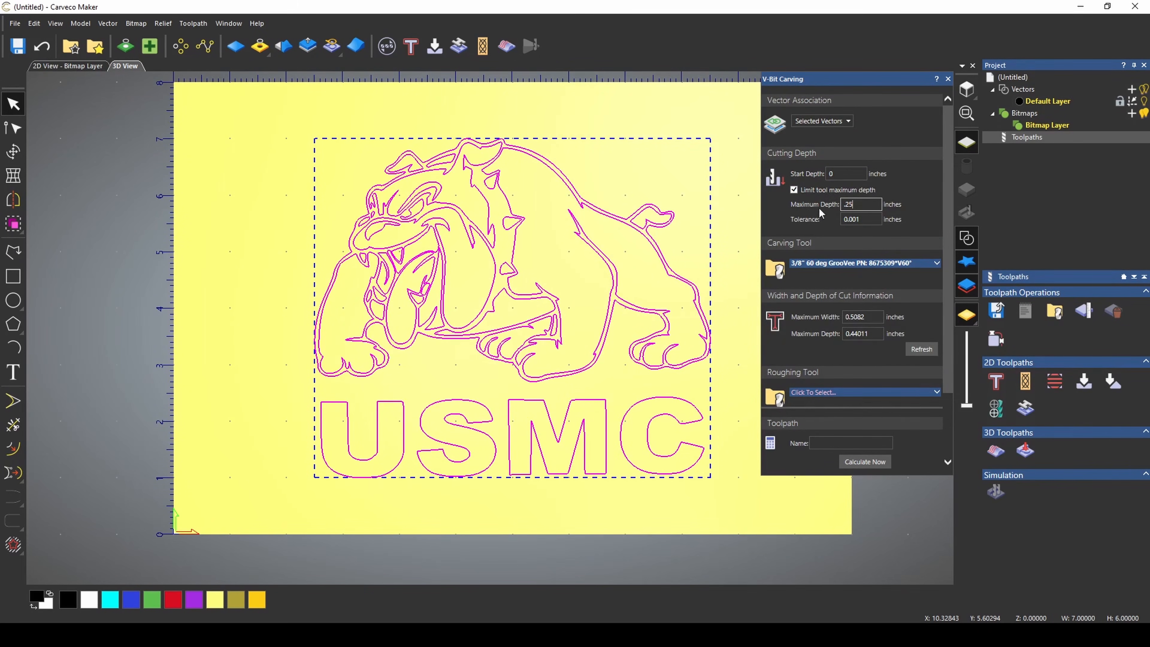
scroll(819, 207, down, 3)
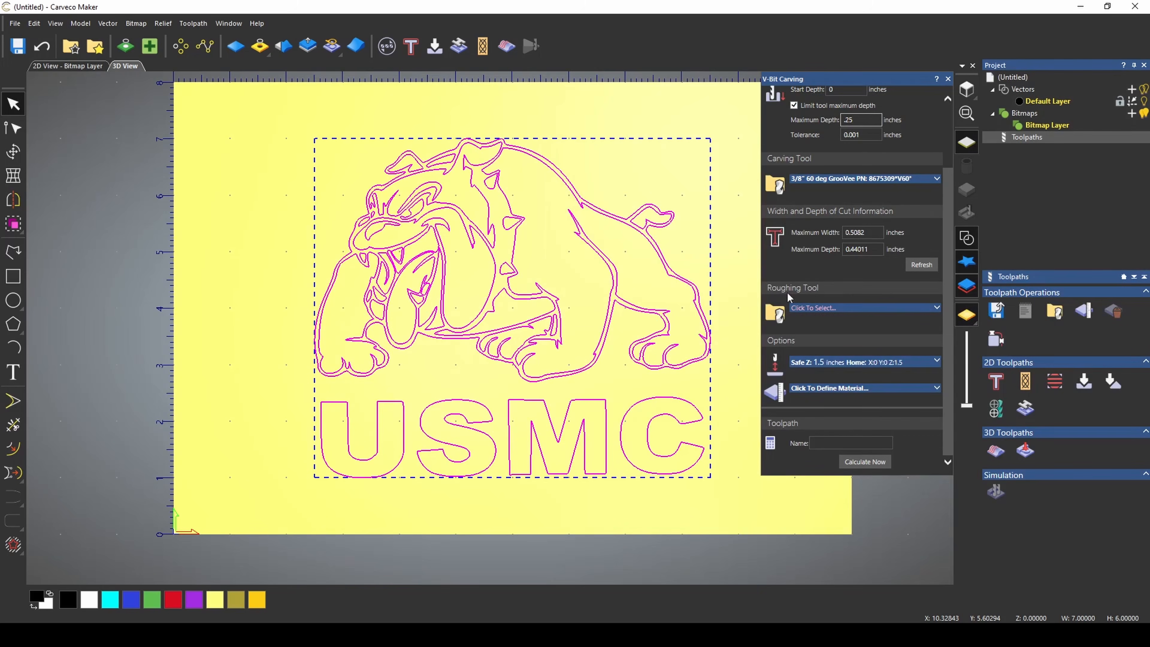
scroll(800, 293, up, 2)
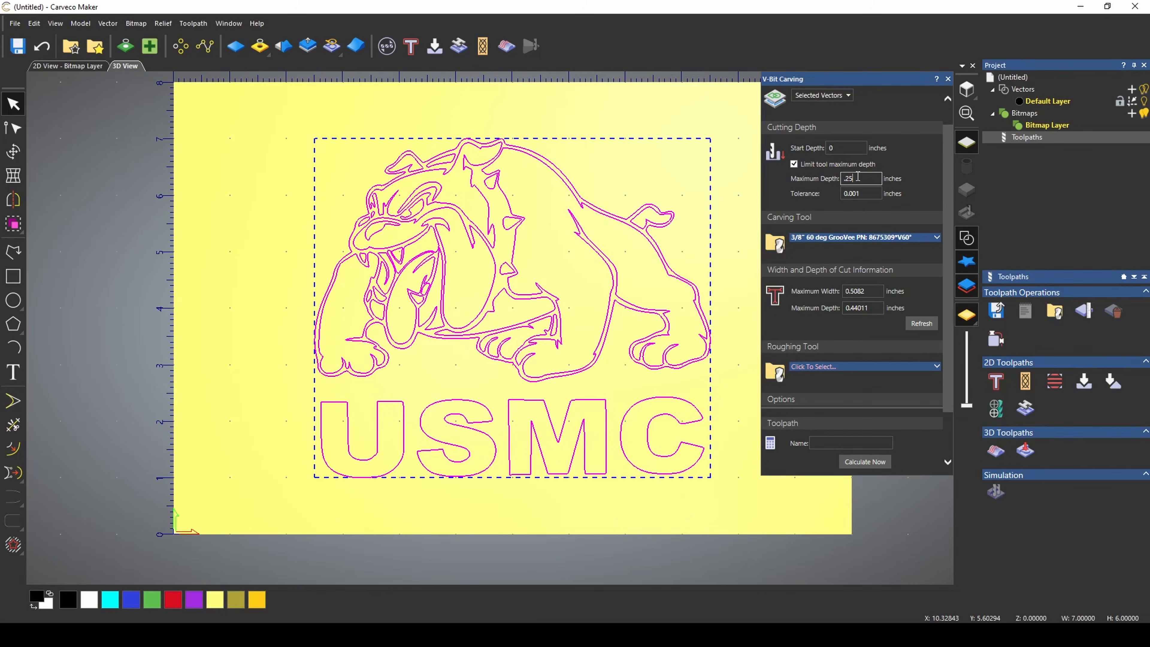
scroll(854, 307, down, 2)
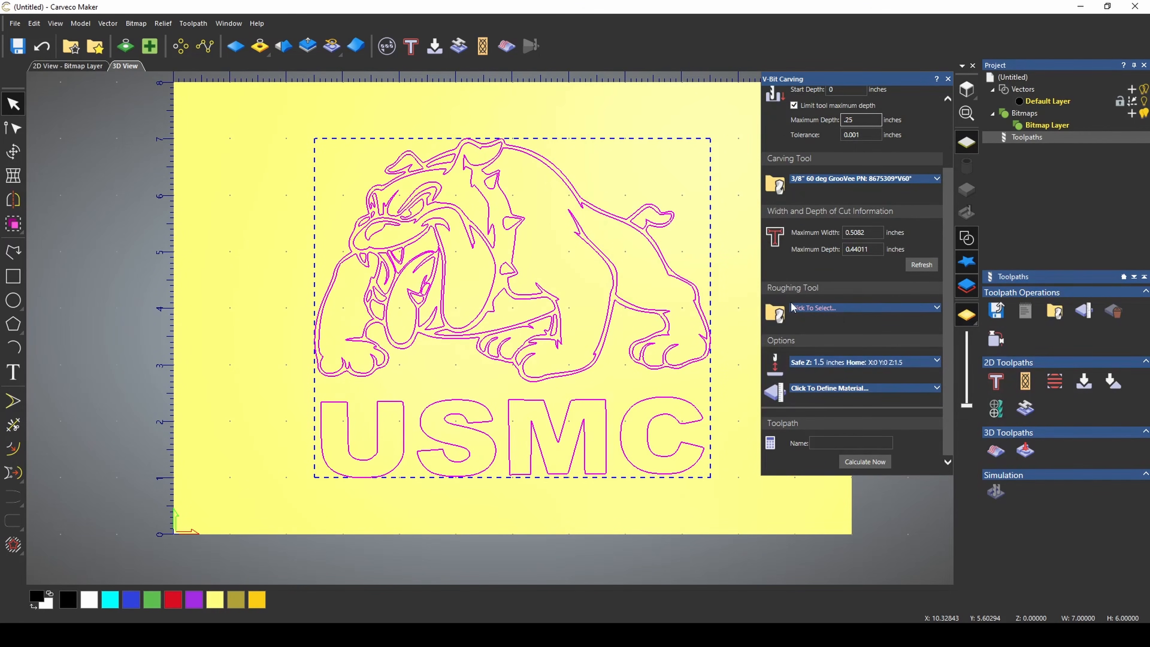
click(921, 310)
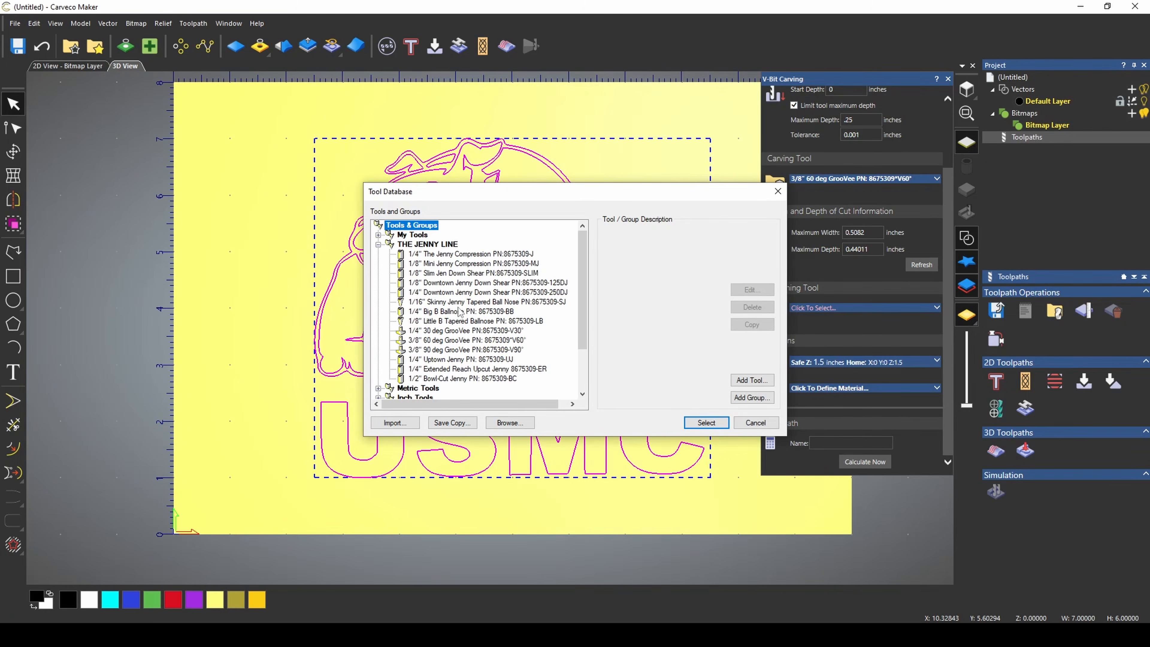
click(457, 254)
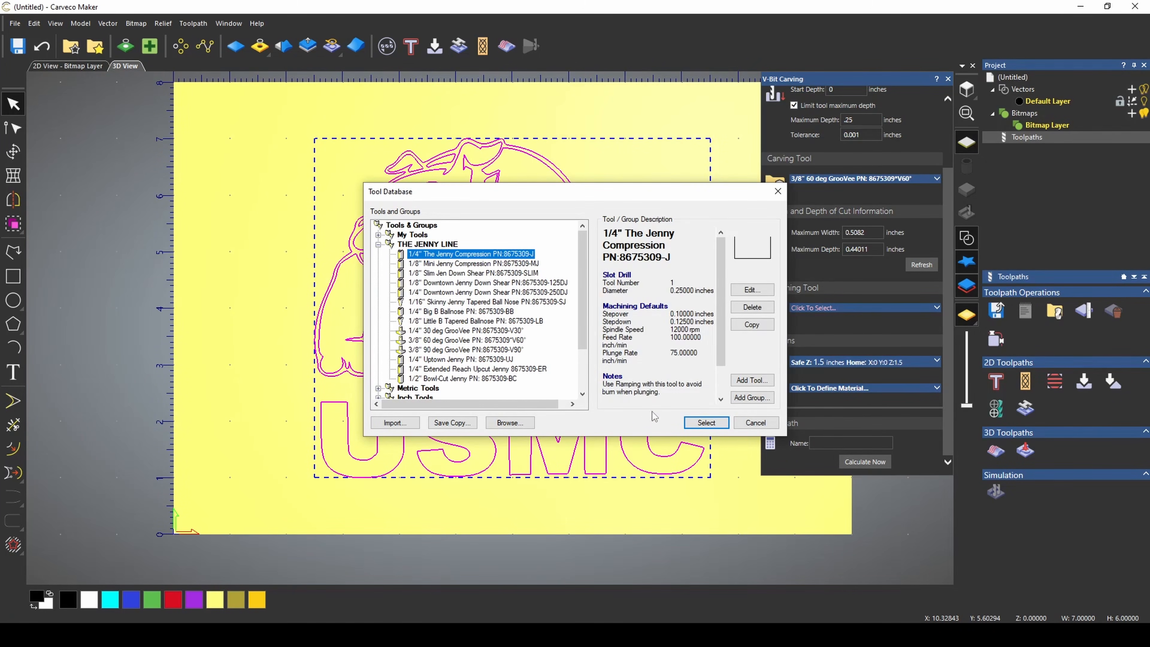
click(711, 424)
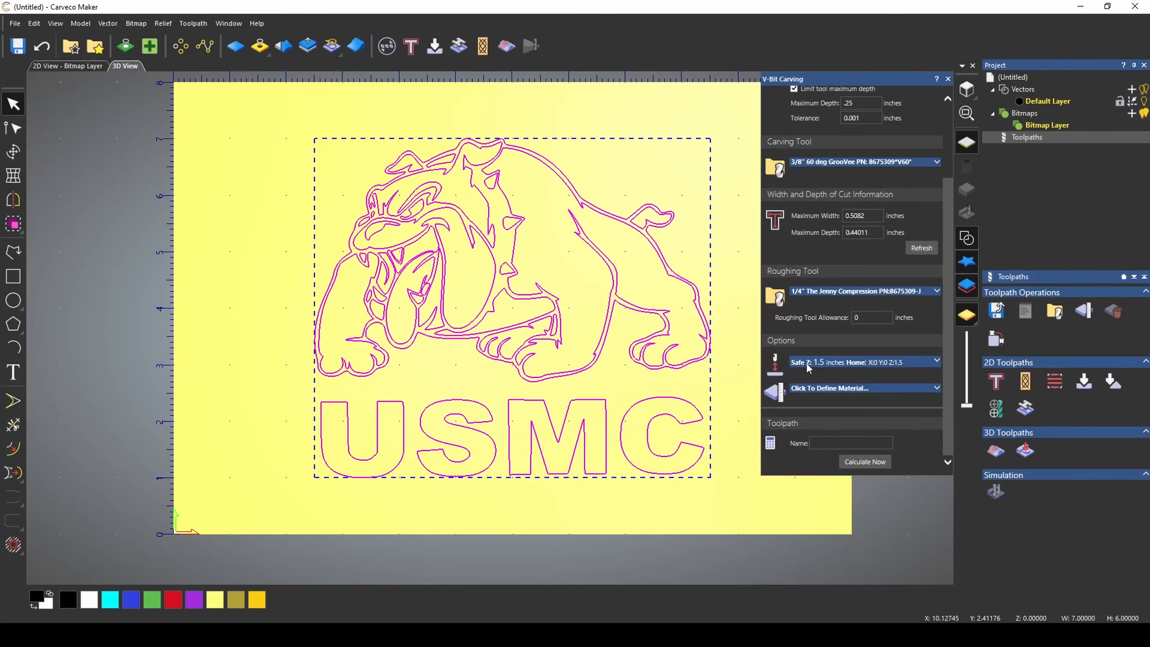
Expand the safe Z and home position options and set the Safe Z height to 0.1 inches.
click(936, 362)
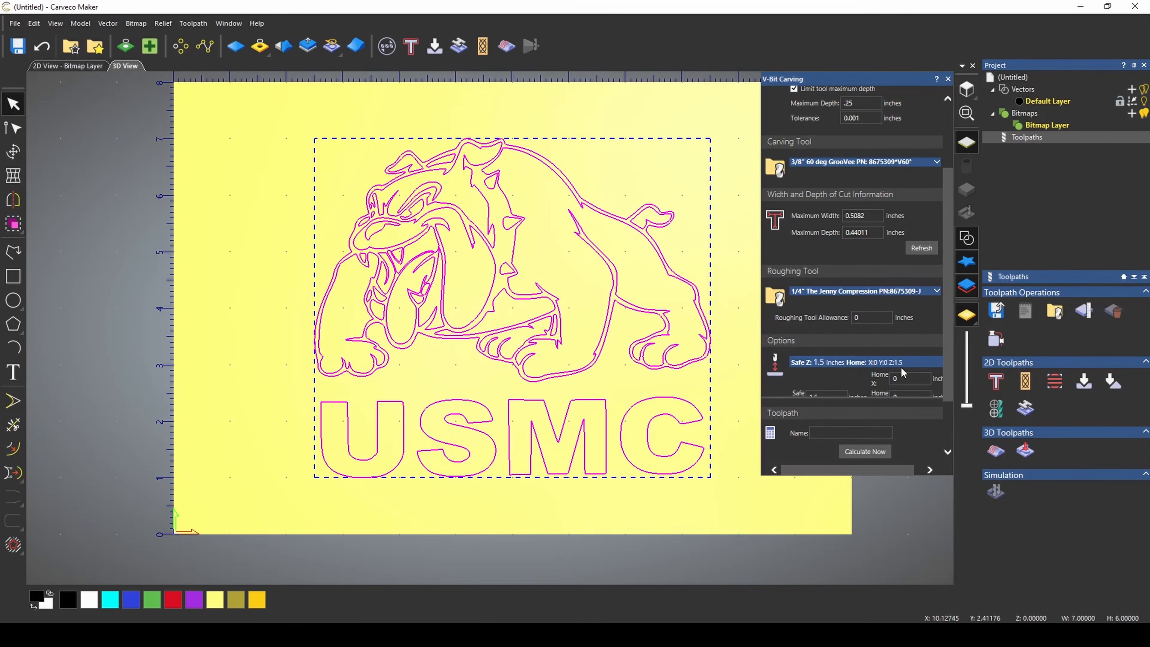
scroll(815, 345, down, 3)
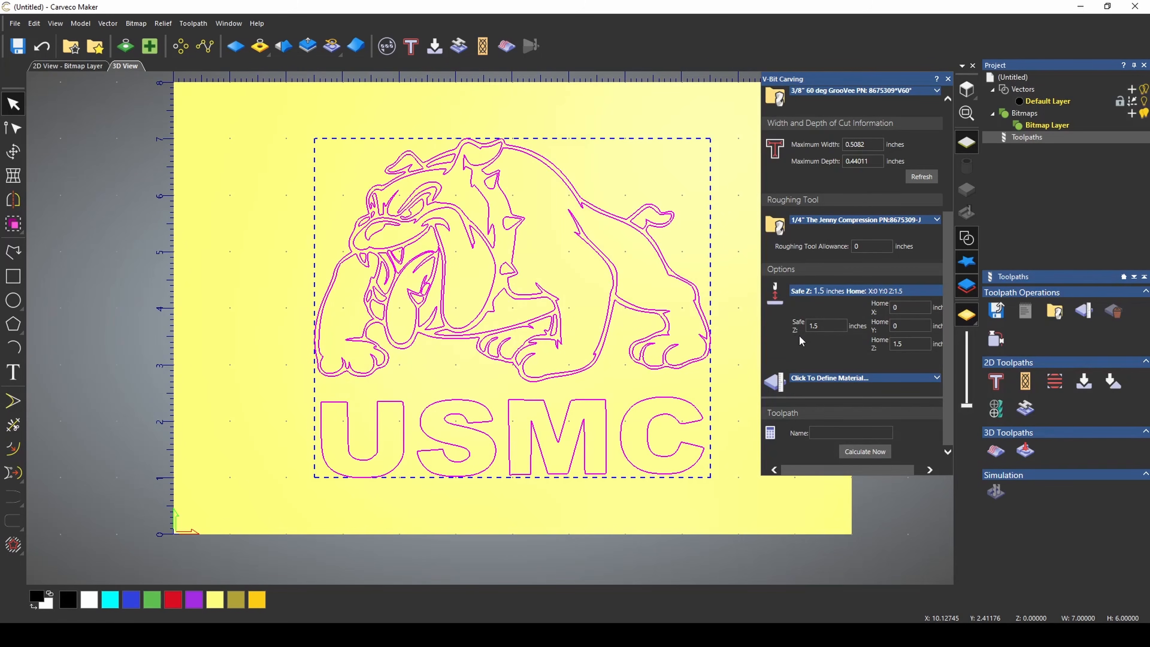
click(814, 330)
drag(830, 324, 791, 317)
text(.35)
double_click(823, 327)
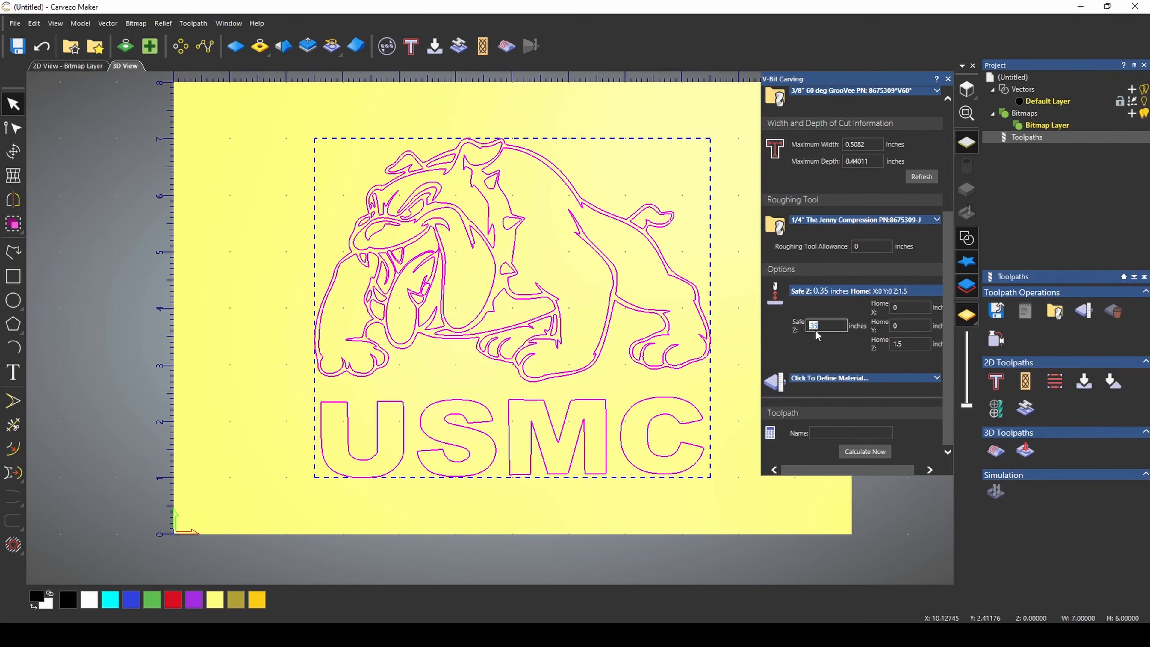
text(.1)
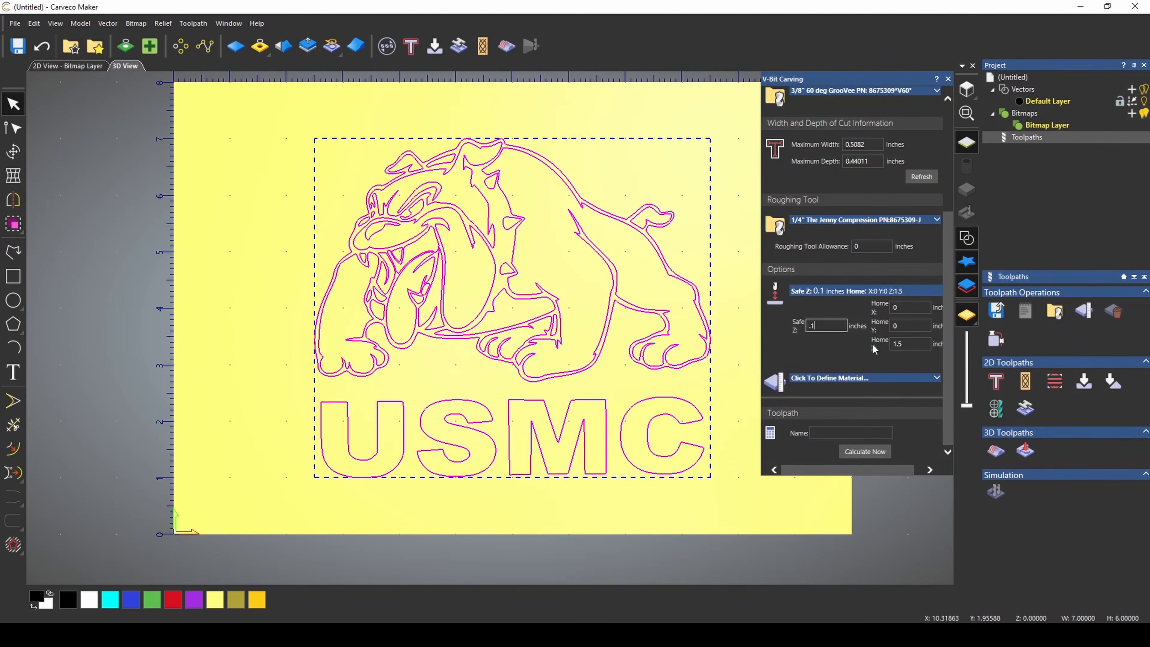
click(907, 344)
Define the material with a thickness of 0.5 inches.
click(912, 379)
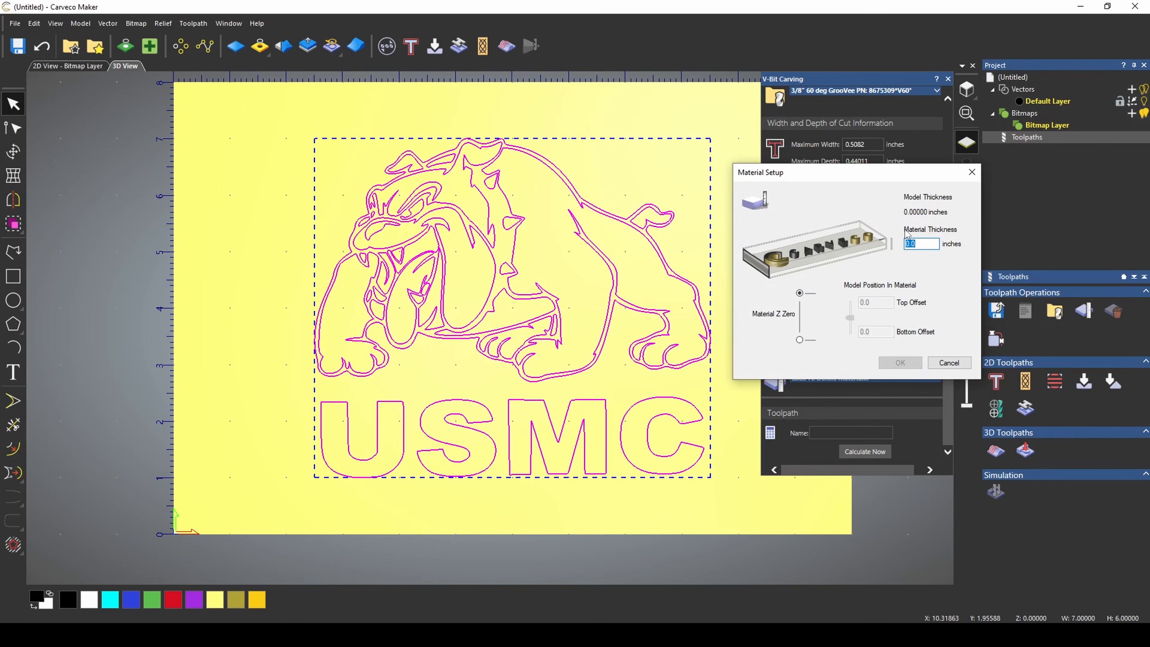
click(930, 244)
double_click(931, 245)
click(927, 243)
double_click(928, 245)
text(.5)
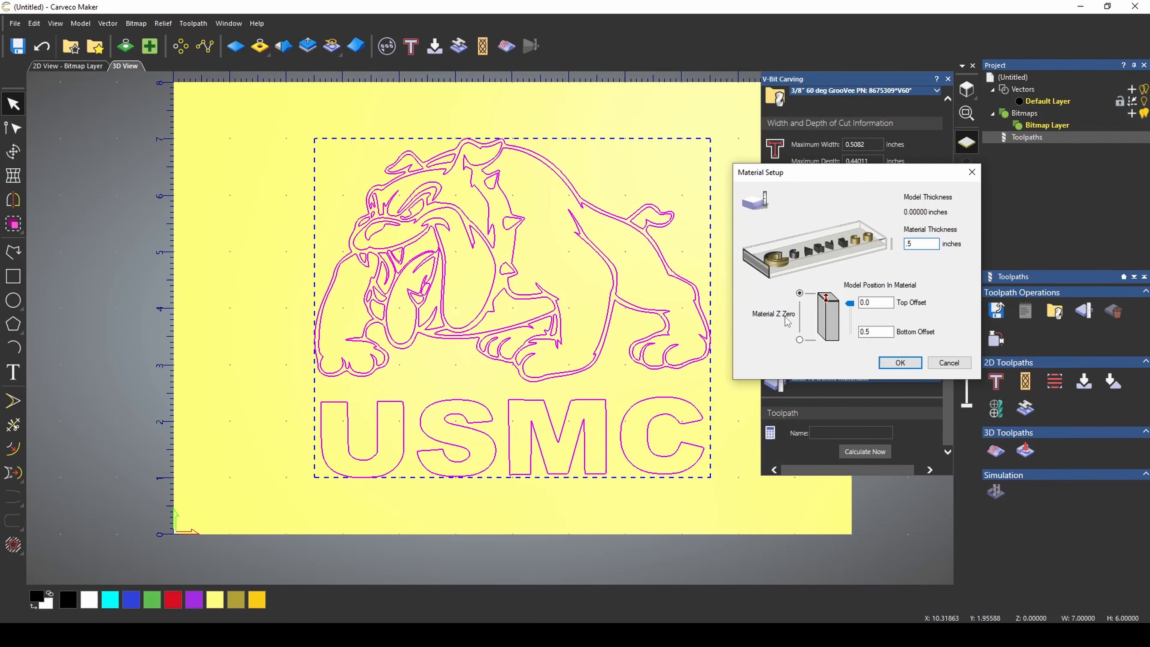
Set the material Z zero to the top surface, place the model at the top of the material, and apply the setup.
click(799, 340)
click(800, 293)
click(799, 293)
mouse_move(851, 310)
mouse_down()
mouse_move(851, 347)
mouse_move(850, 305)
mouse_up()
mouse_move(850, 303)
mouse_down()
mouse_move(850, 320)
mouse_move(849, 308)
mouse_up()
drag(850, 309, 850, 303)
click(900, 362)
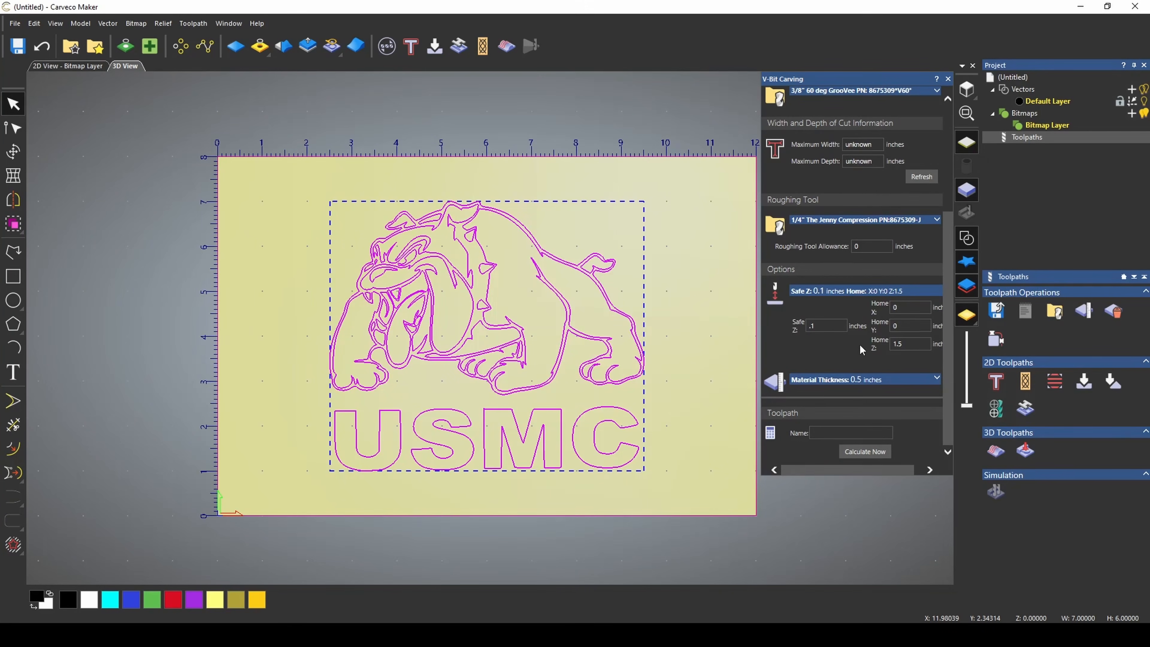
Review the V-bit carving settings and calculate the toolpath for the selected bulldog and USMC vectors.
scroll(864, 315, up, 5)
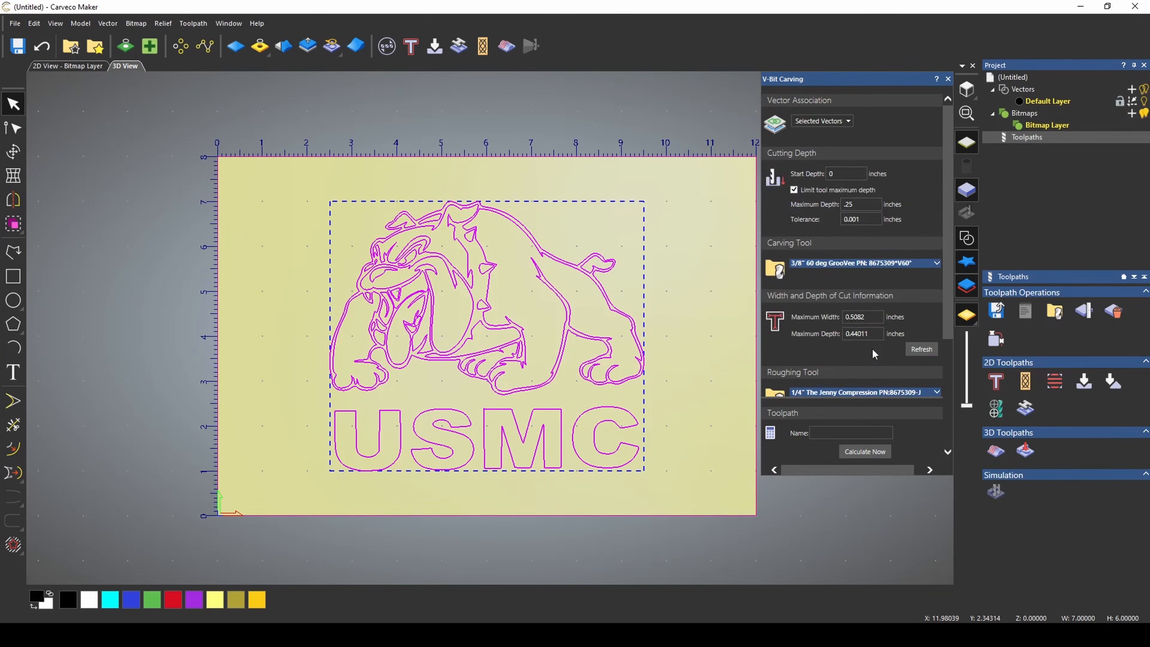
scroll(904, 447, down, 5)
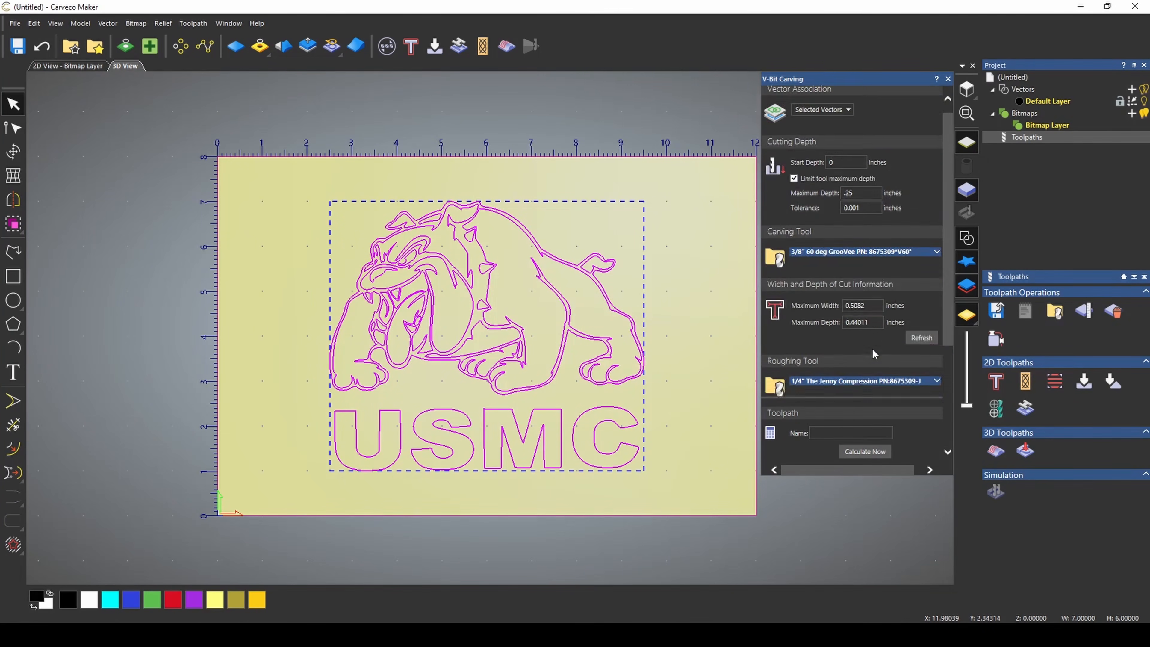
click(857, 453)
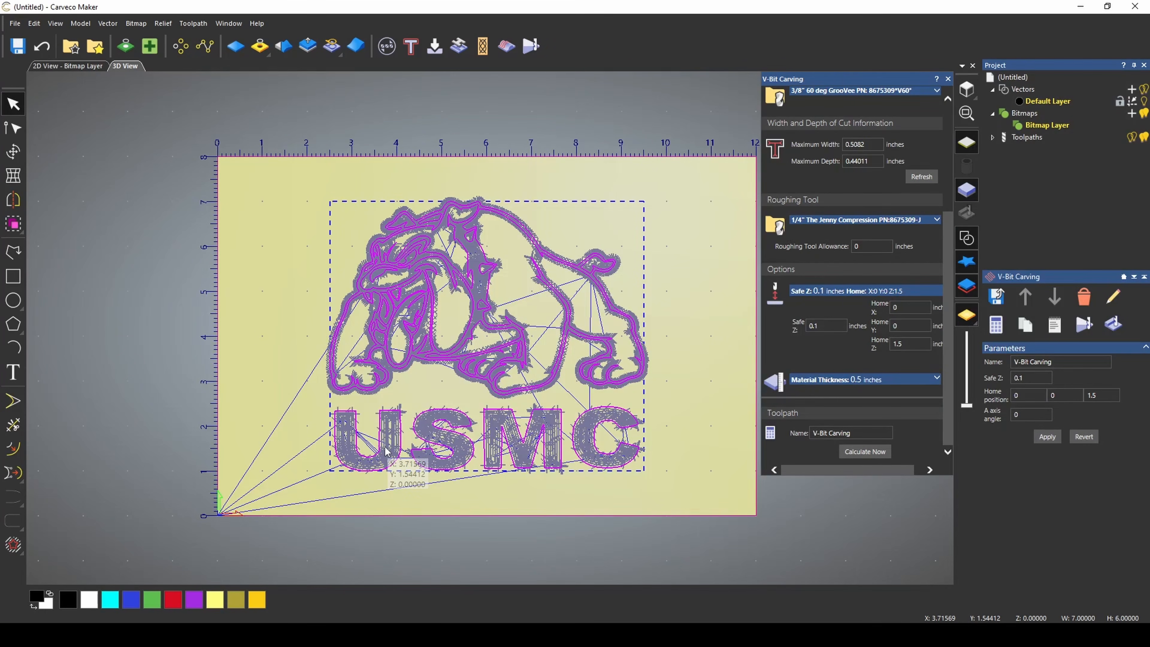
Examine the calculated toolpath over the bulldog and lettering up close, toggling the toolpath display modes.
scroll(480, 303, up, 5)
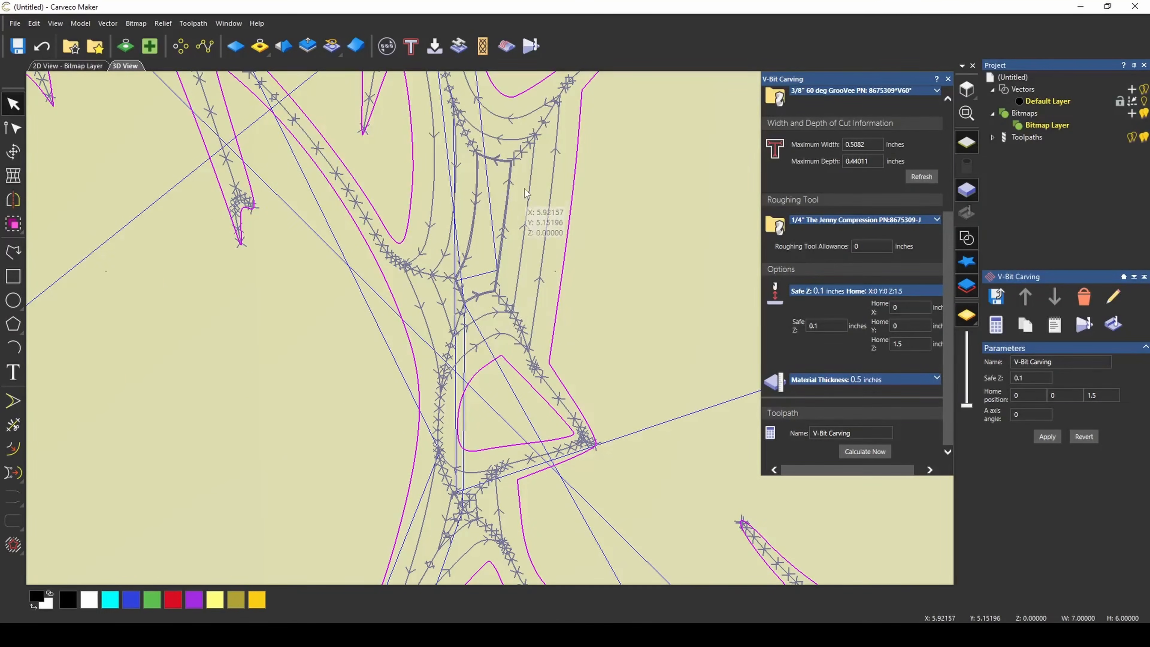
scroll(523, 383, down, 5)
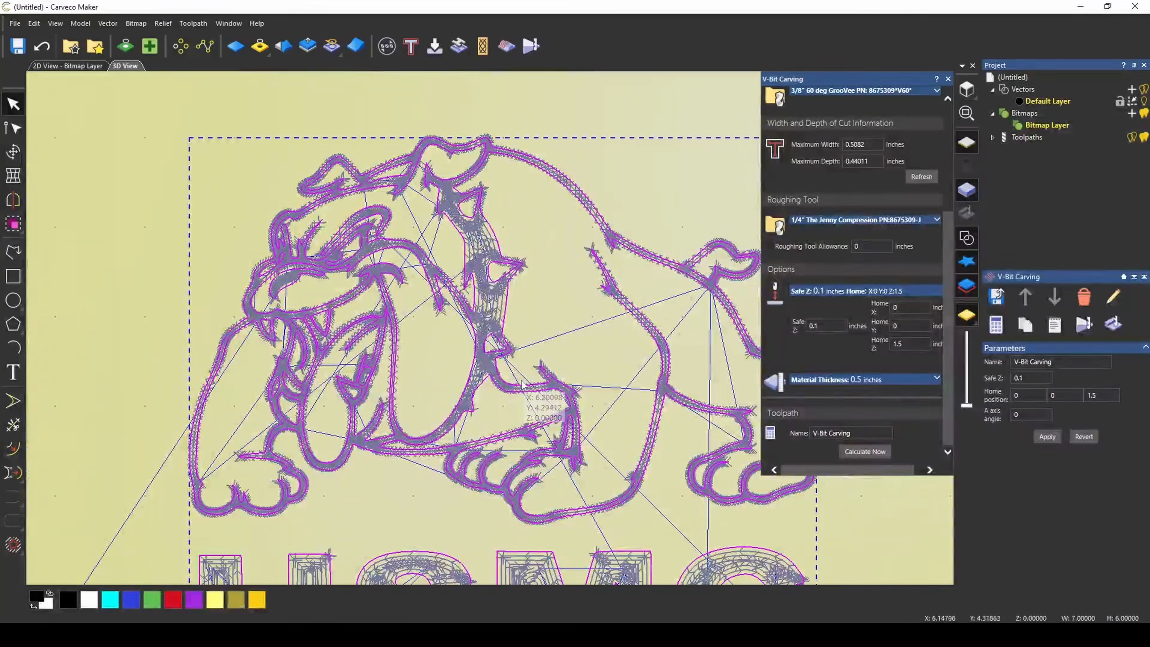
click(1132, 138)
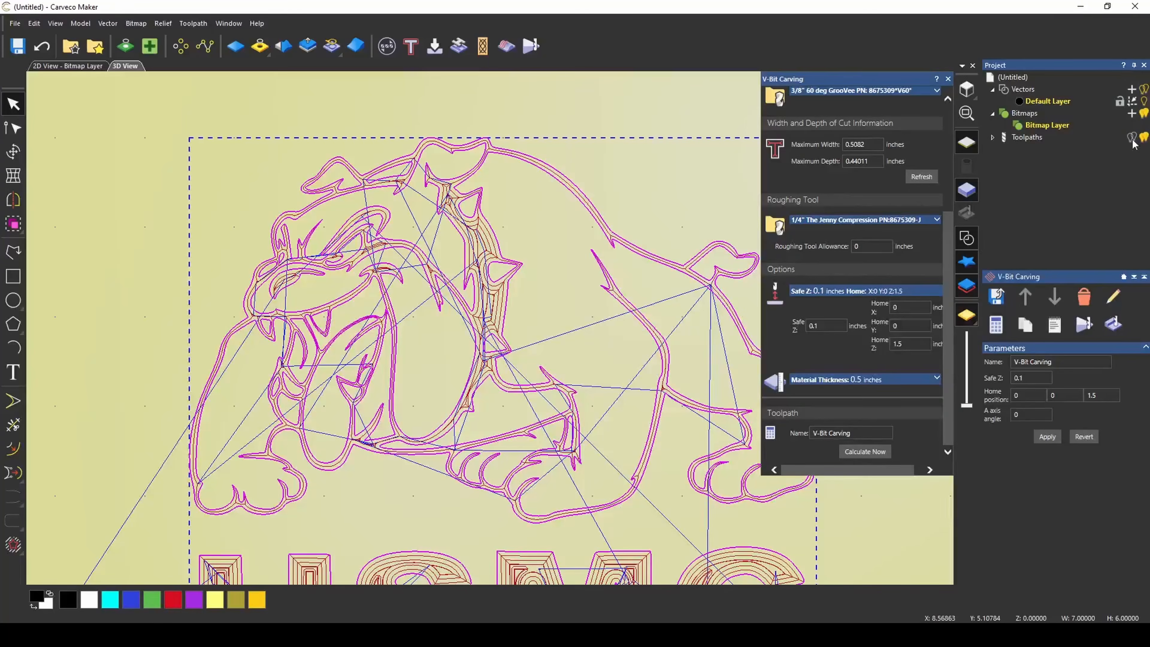
click(1143, 138)
click(1143, 138)
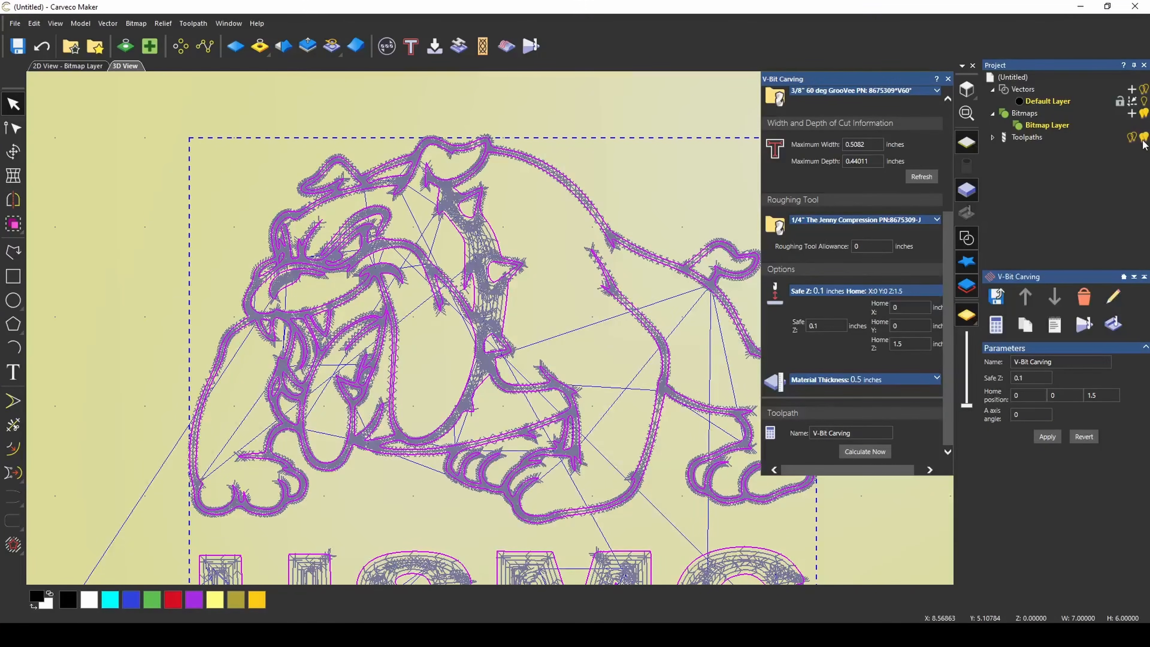
scroll(471, 452, down, 2)
scroll(518, 509, up, 1)
drag(518, 509, 493, 409)
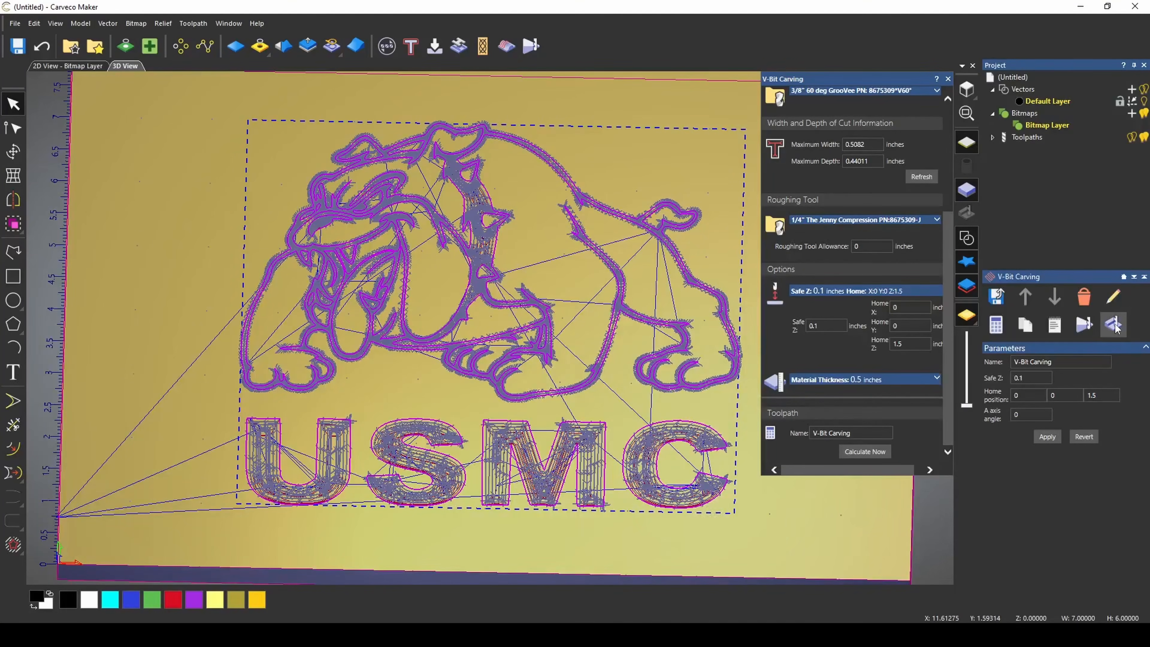
Simulate the V-bit carving toolpath, playing it at normal speed and speeding it up to finish the carve.
click(1080, 323)
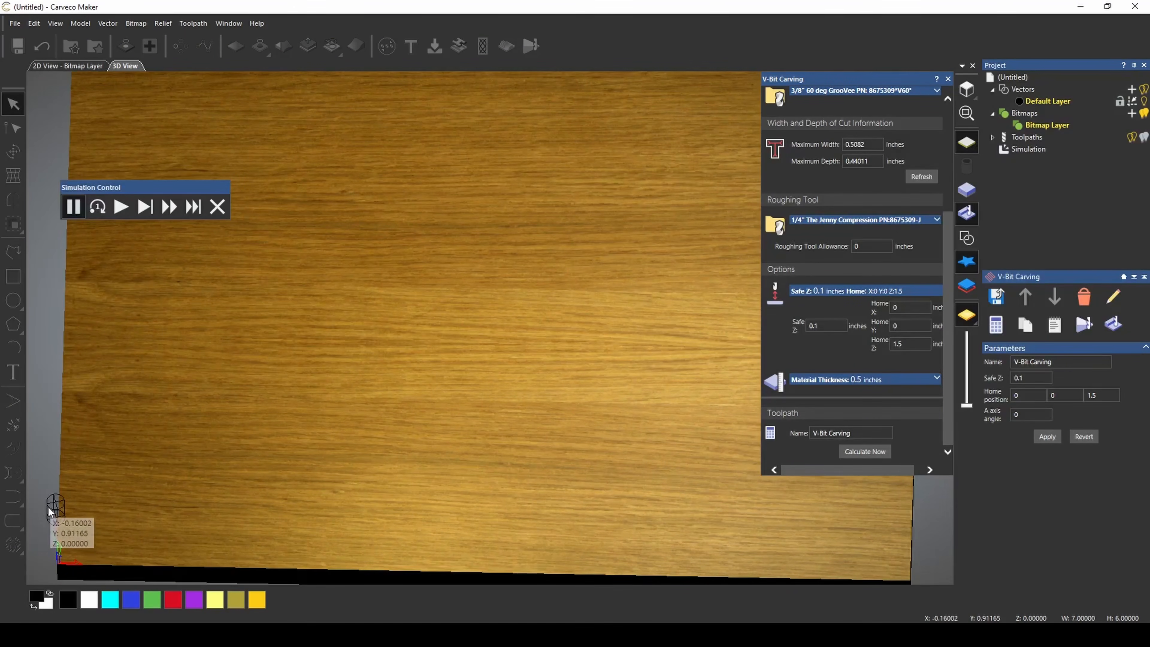
click(122, 207)
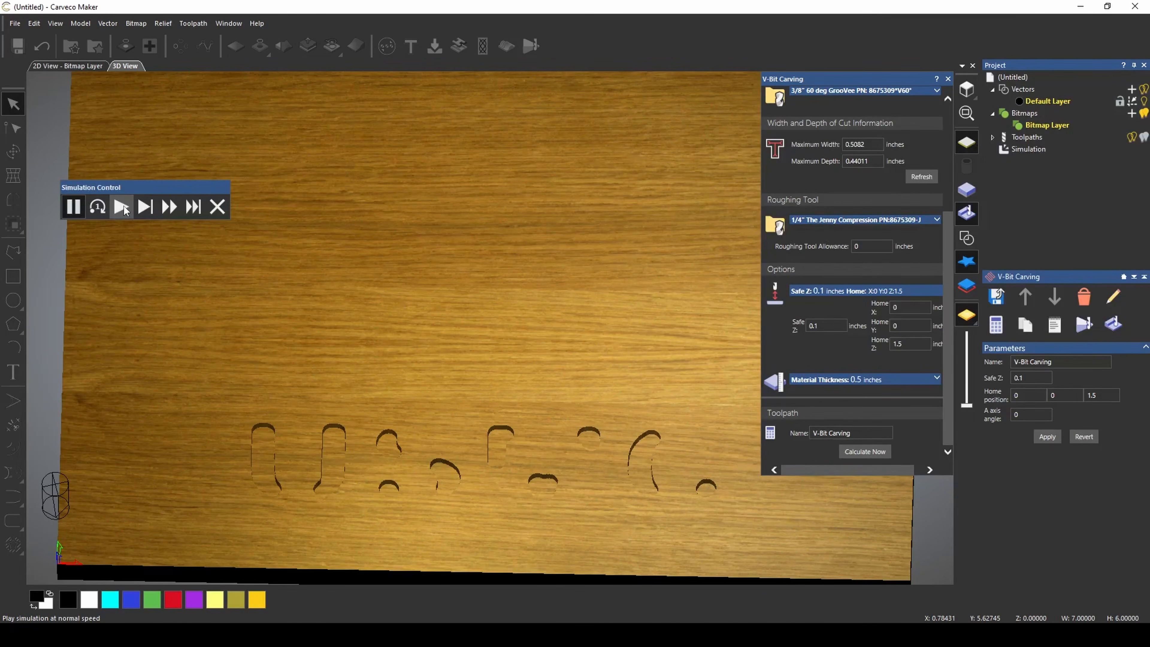
click(124, 206)
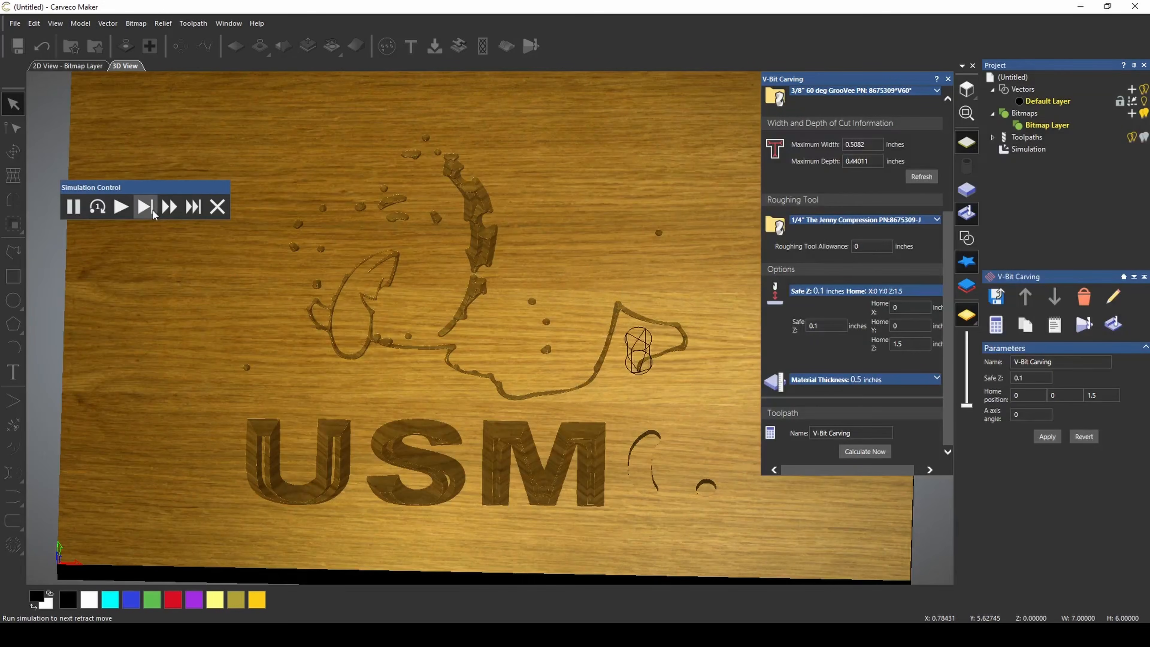
click(167, 210)
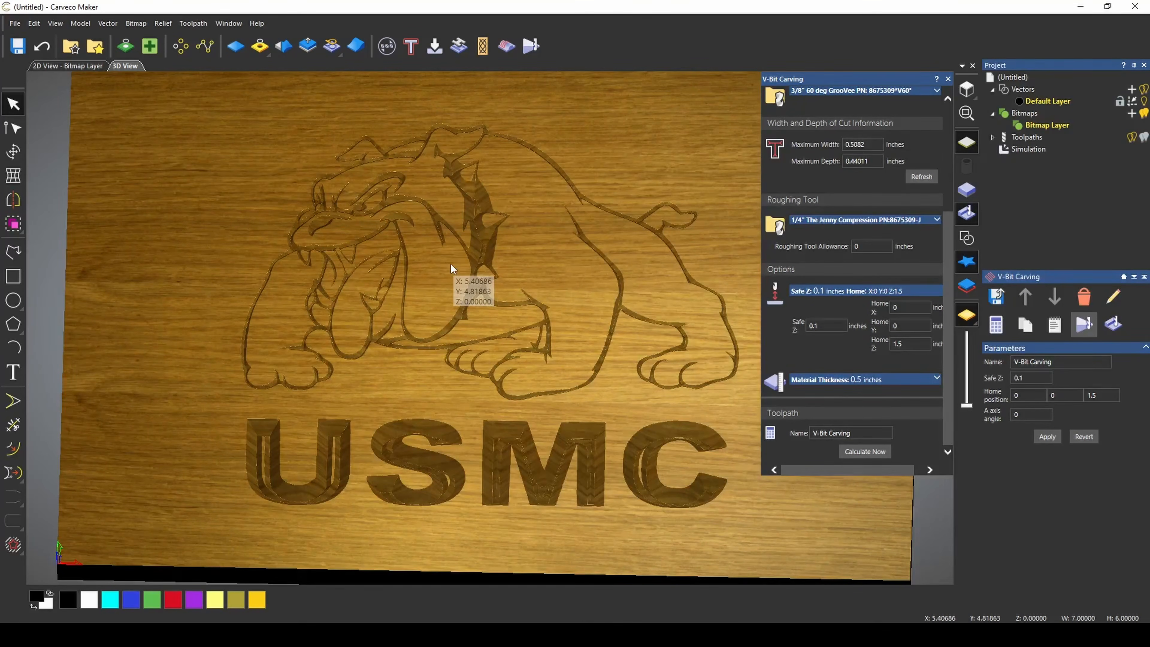
Inspect the simulated USMC lettering up close, especially the carved floor and side walls of the U.
scroll(451, 265, down, 2)
drag(451, 265, 503, 333)
scroll(539, 467, up, 6)
scroll(559, 326, down, 6)
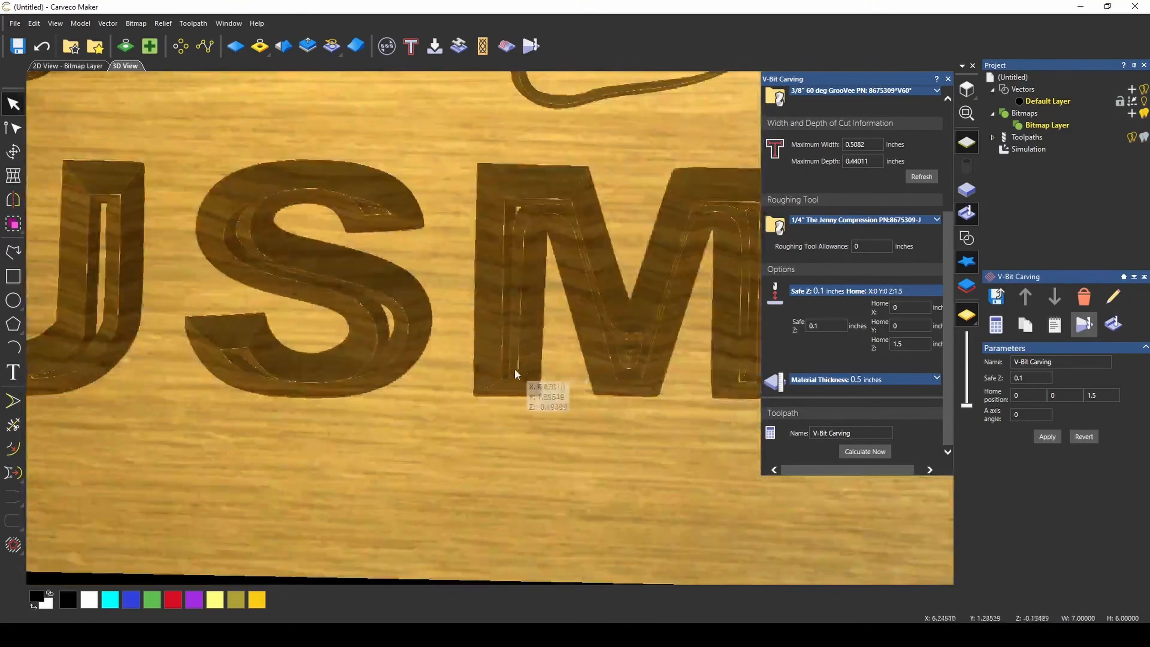
drag(244, 260, 236, 264)
scroll(237, 264, down, 2)
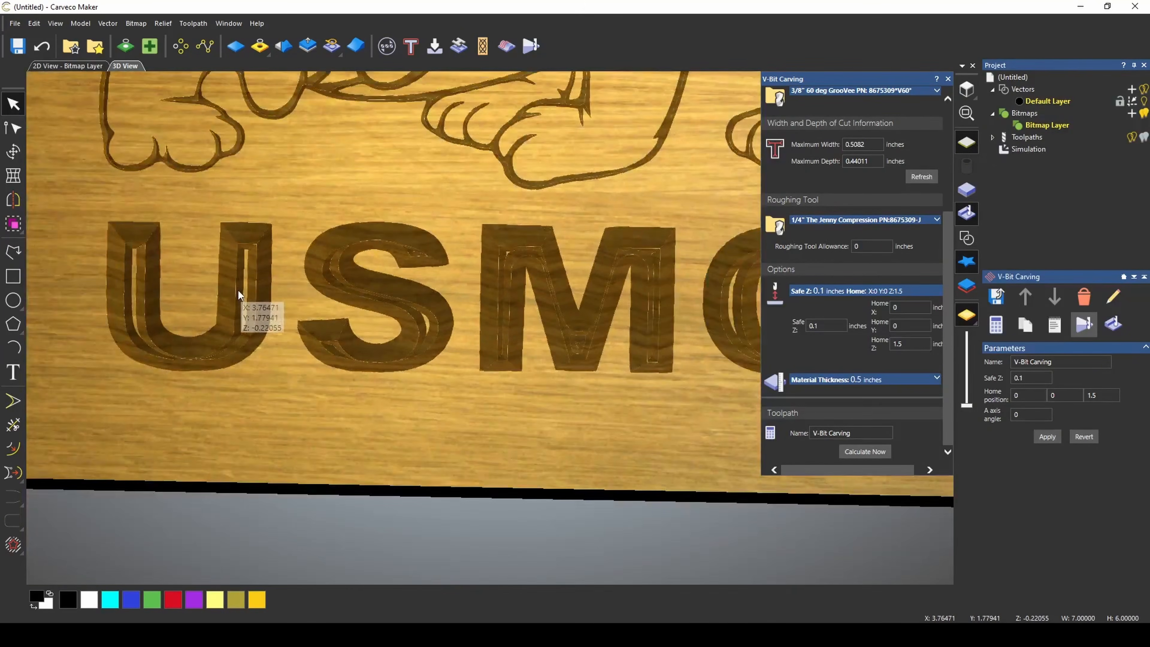
scroll(238, 290, up, 8)
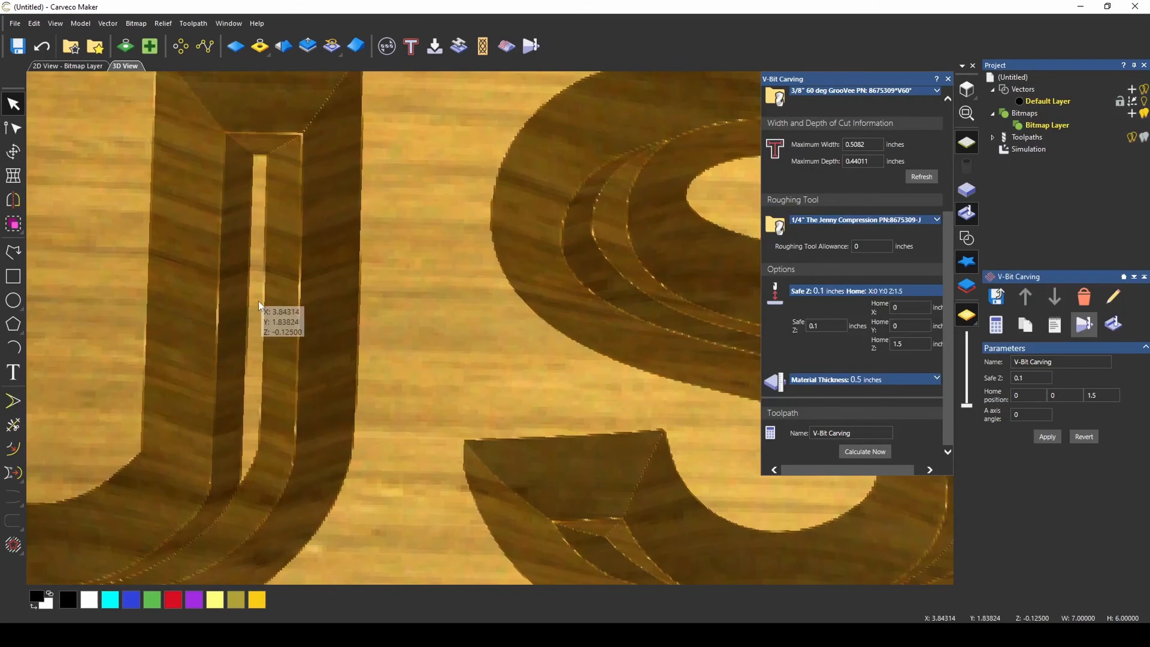
scroll(253, 489, down, 5)
scroll(331, 332, up, 3)
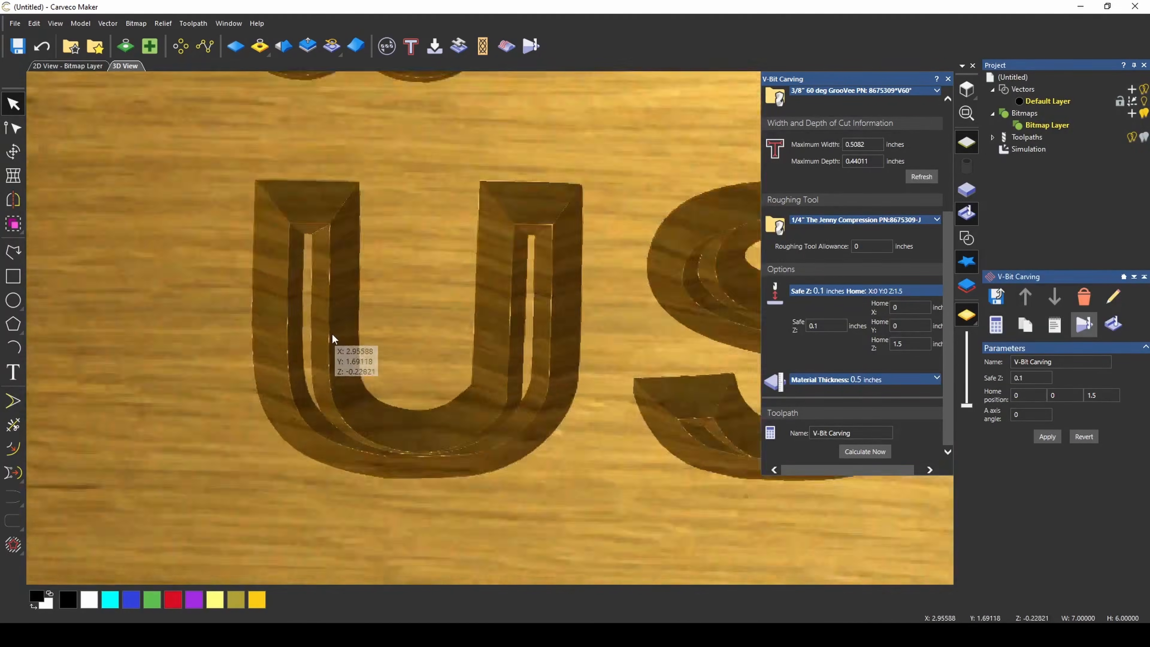
scroll(313, 201, up, 4)
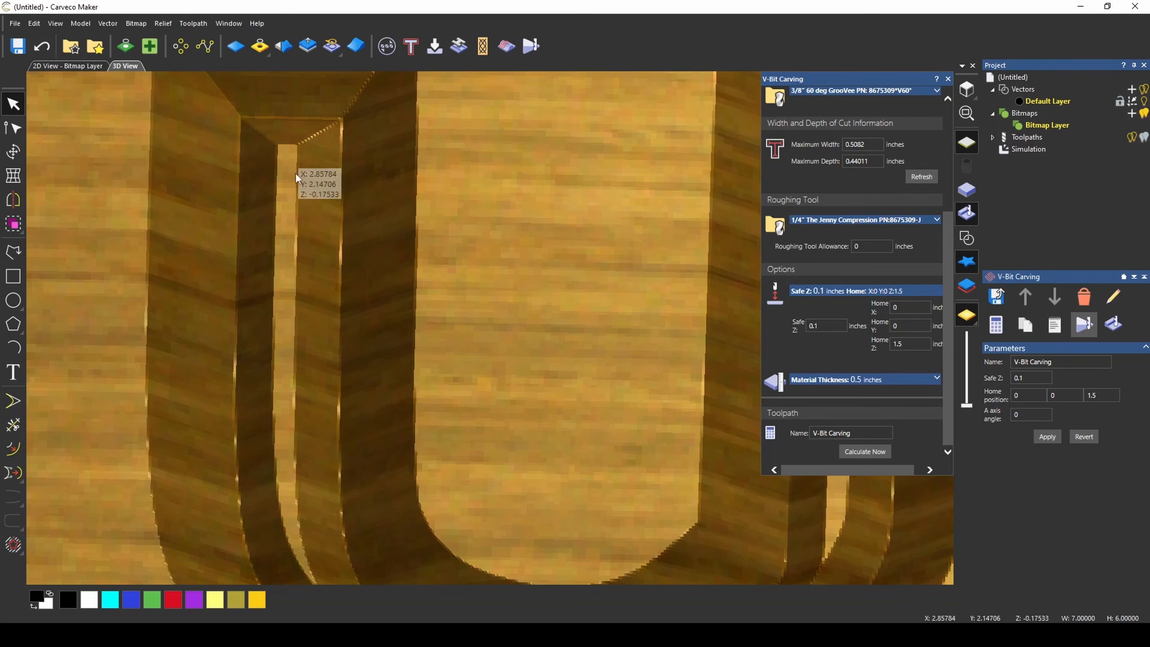
scroll(343, 362, down, 3)
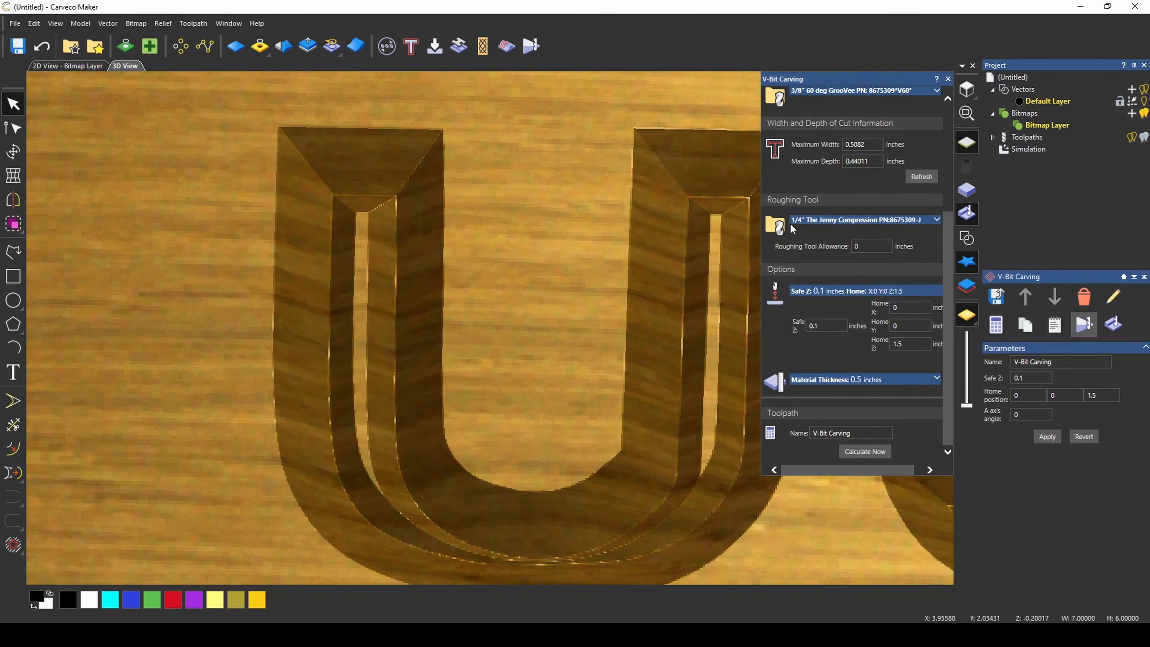
Delete the simulation and turn the toolpath display back on.
click(1017, 153)
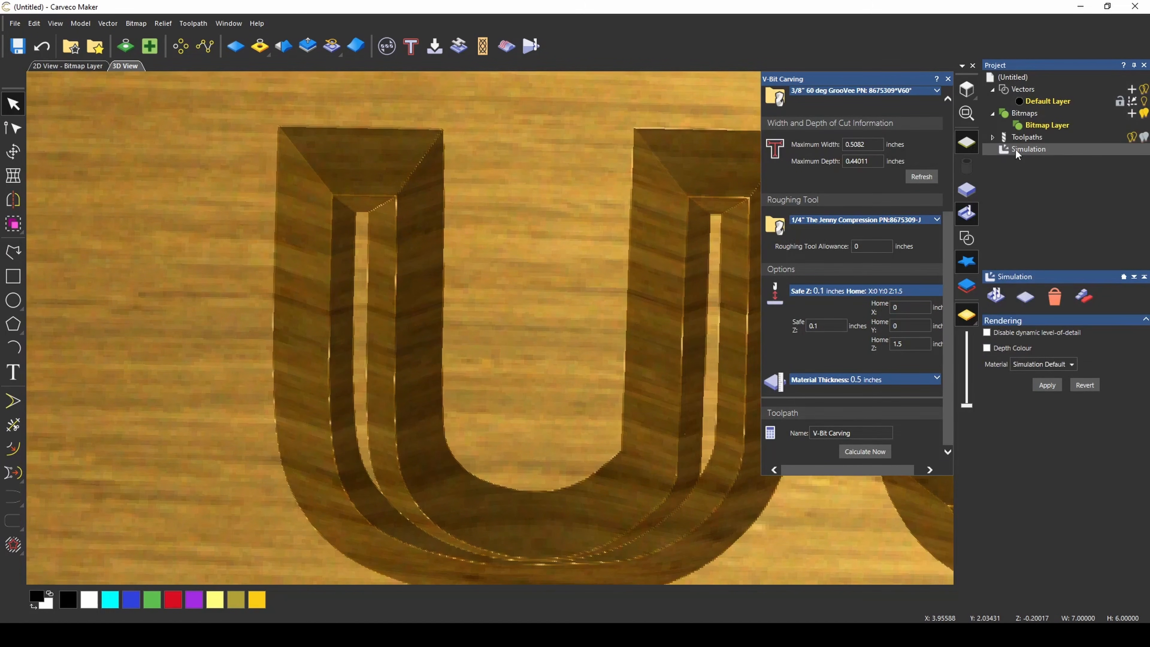
click(1055, 297)
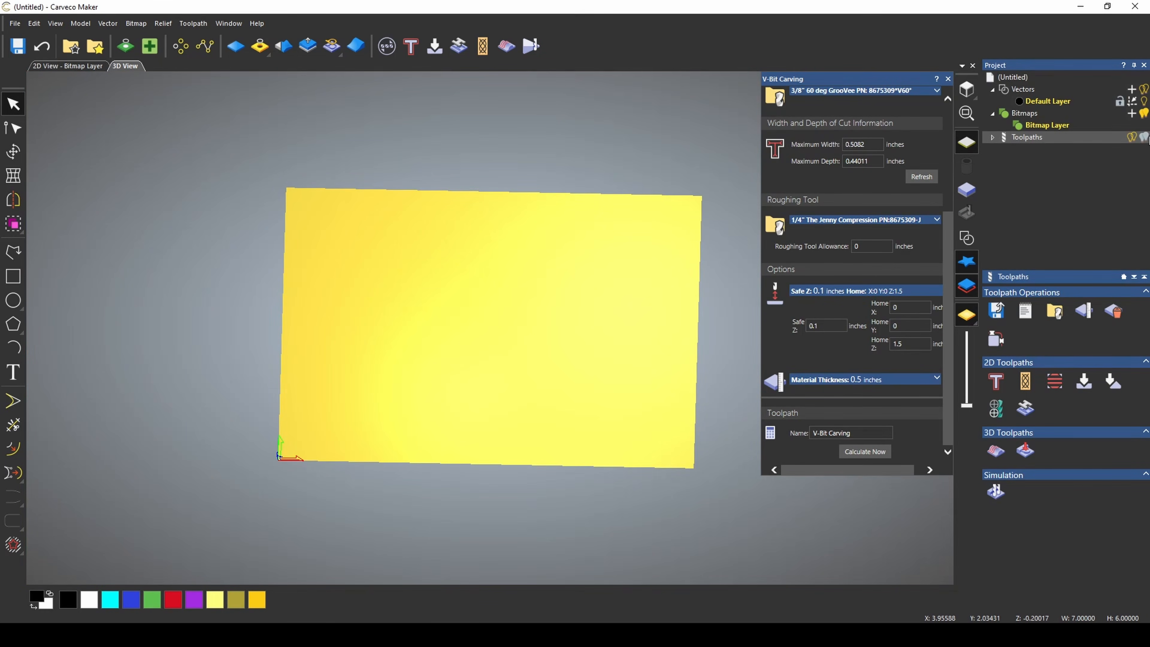
click(1147, 138)
click(1144, 137)
click(1144, 137)
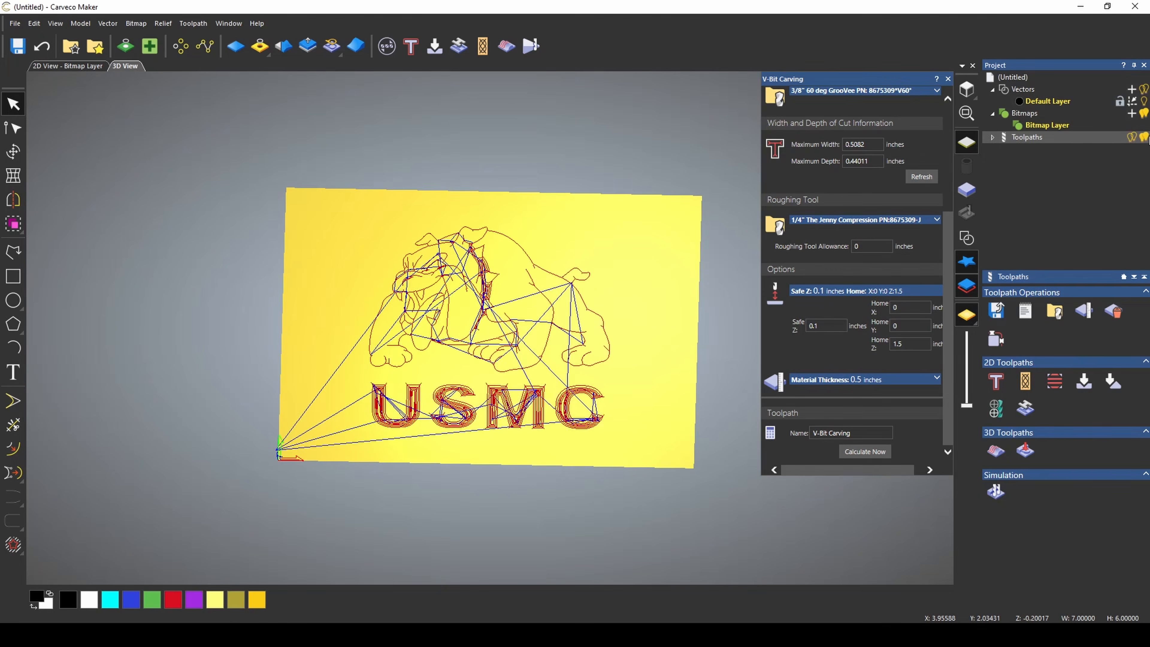
click(1144, 137)
click(1144, 137)
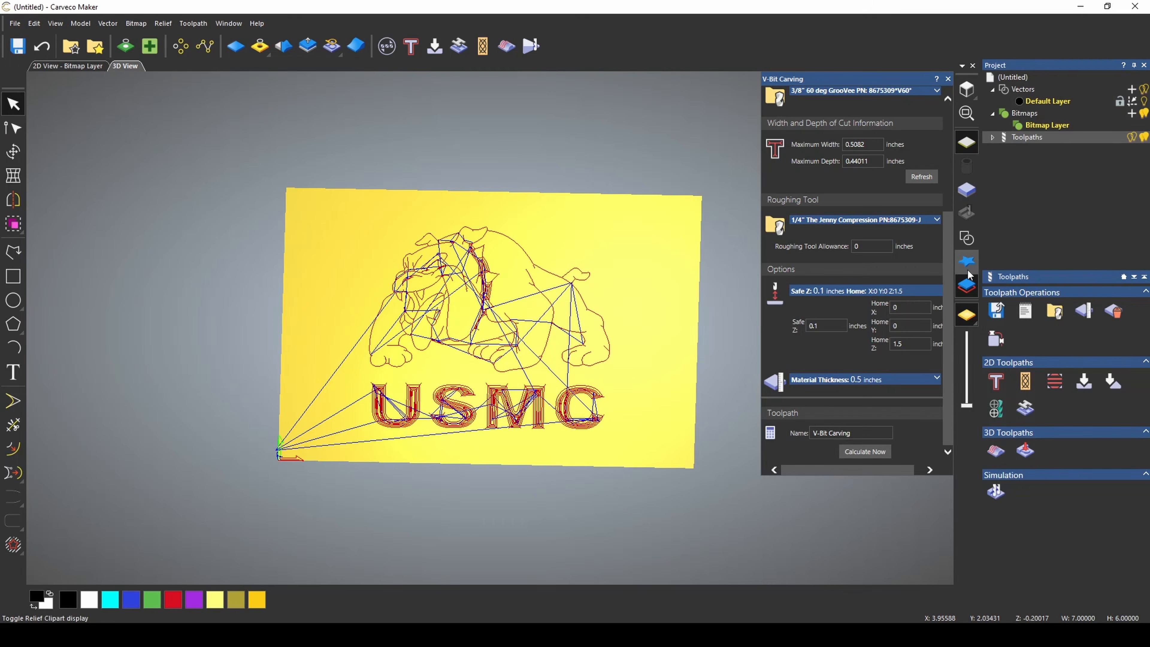
Return to the top view and examine the toolpath lines across the whole board, including from a tilted angle.
click(968, 92)
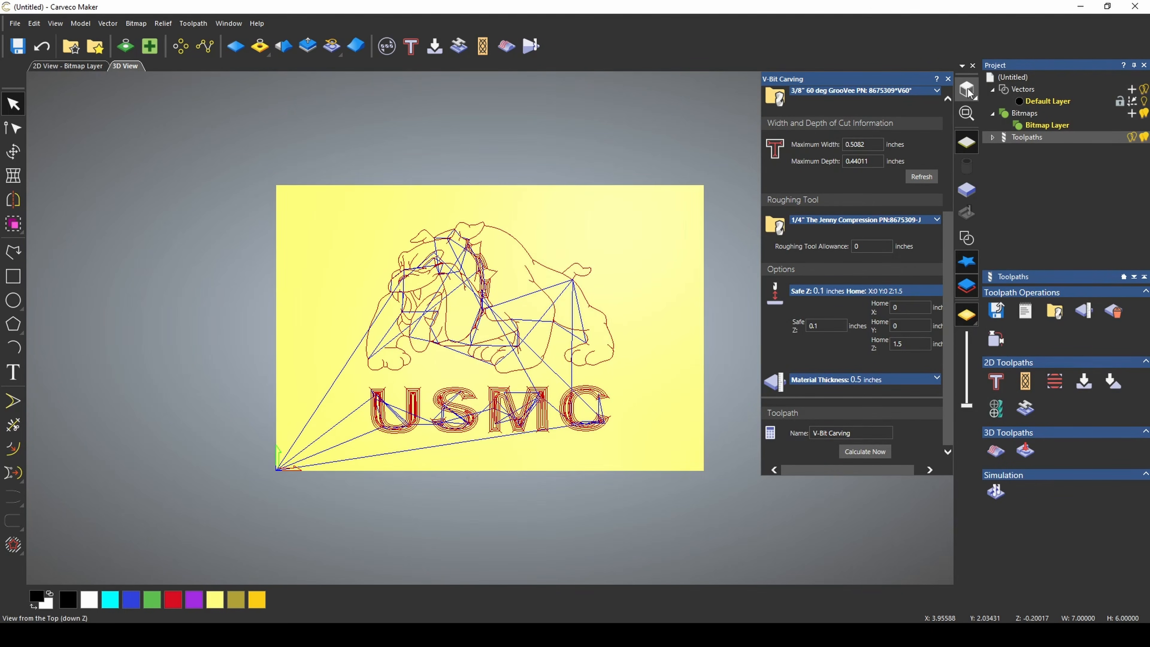
scroll(513, 380, down, 3)
scroll(482, 303, up, 4)
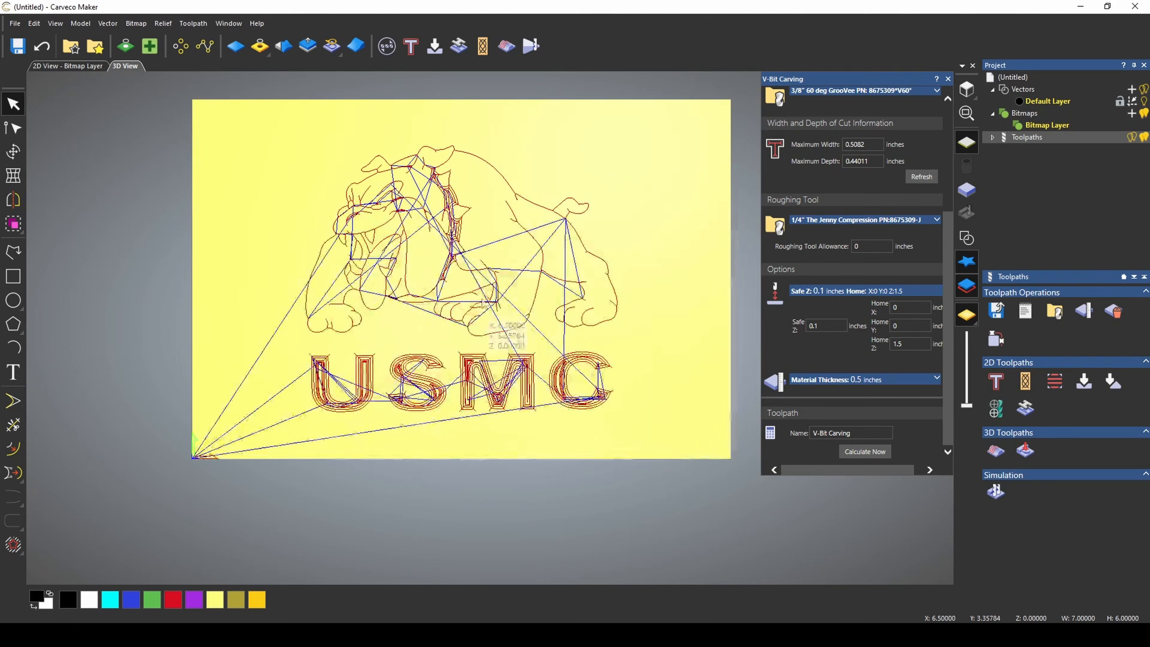
scroll(485, 304, down, 3)
scroll(471, 317, up, 6)
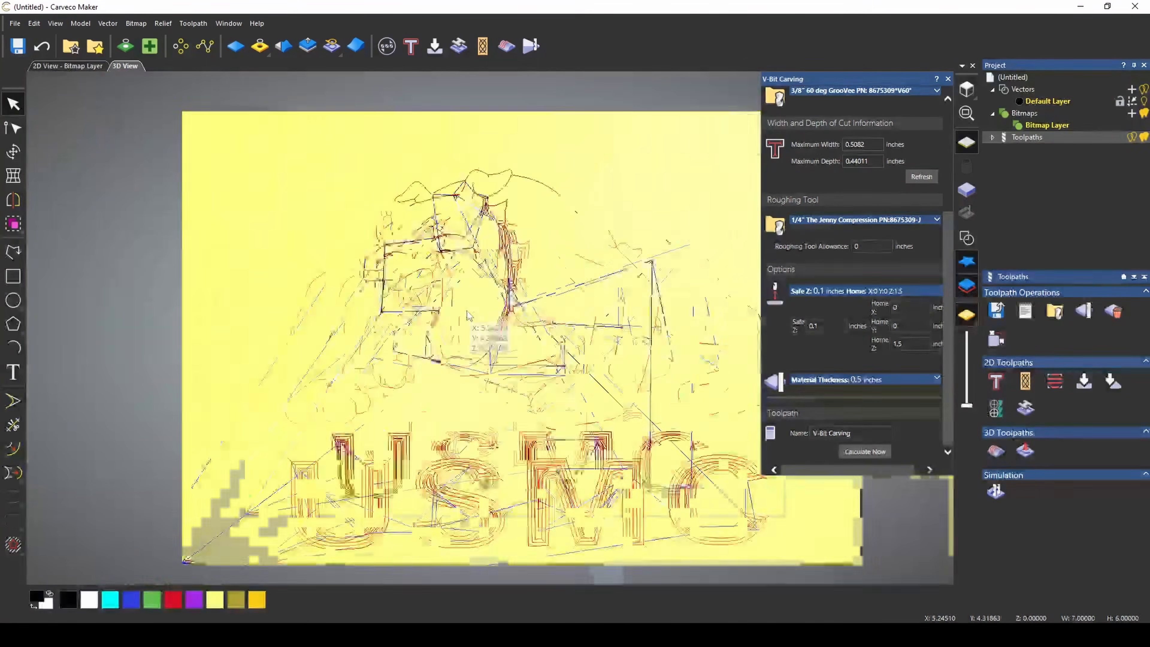
scroll(469, 317, down, 4)
scroll(475, 321, up, 3)
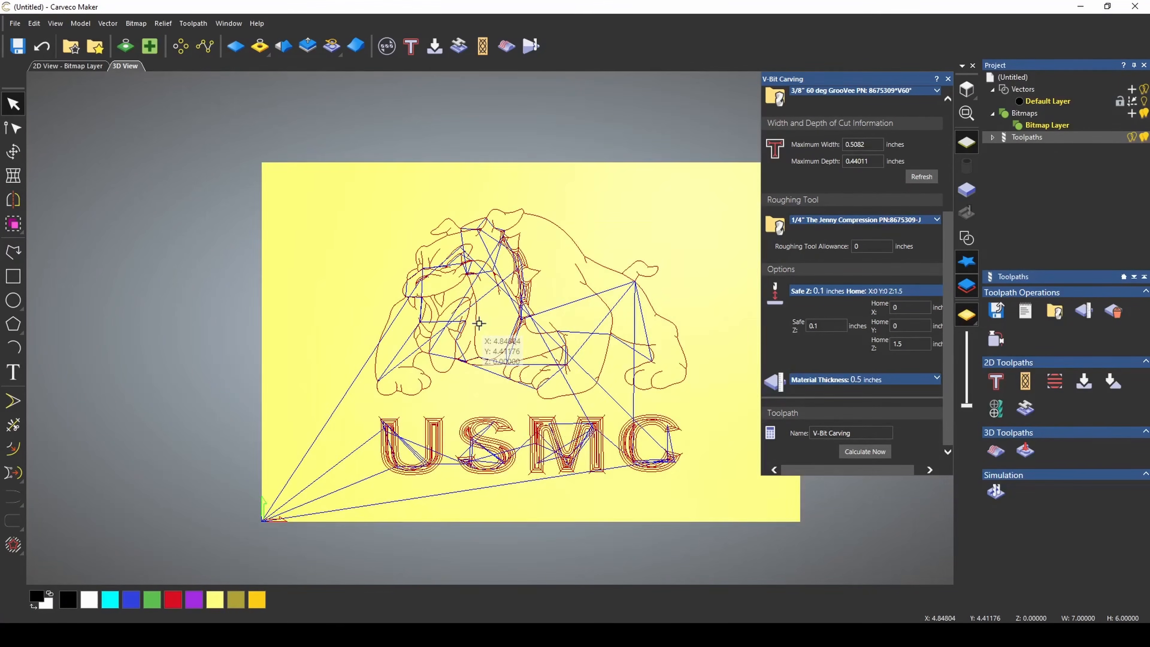
scroll(479, 324, down, 2)
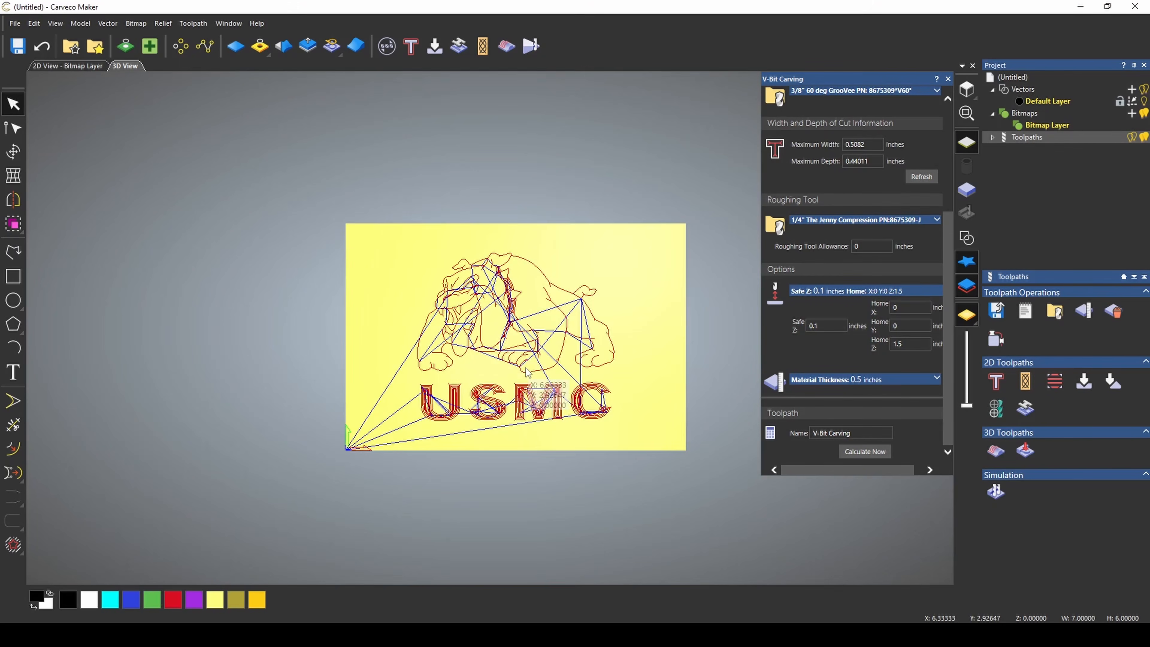
drag(525, 371, 381, 259)
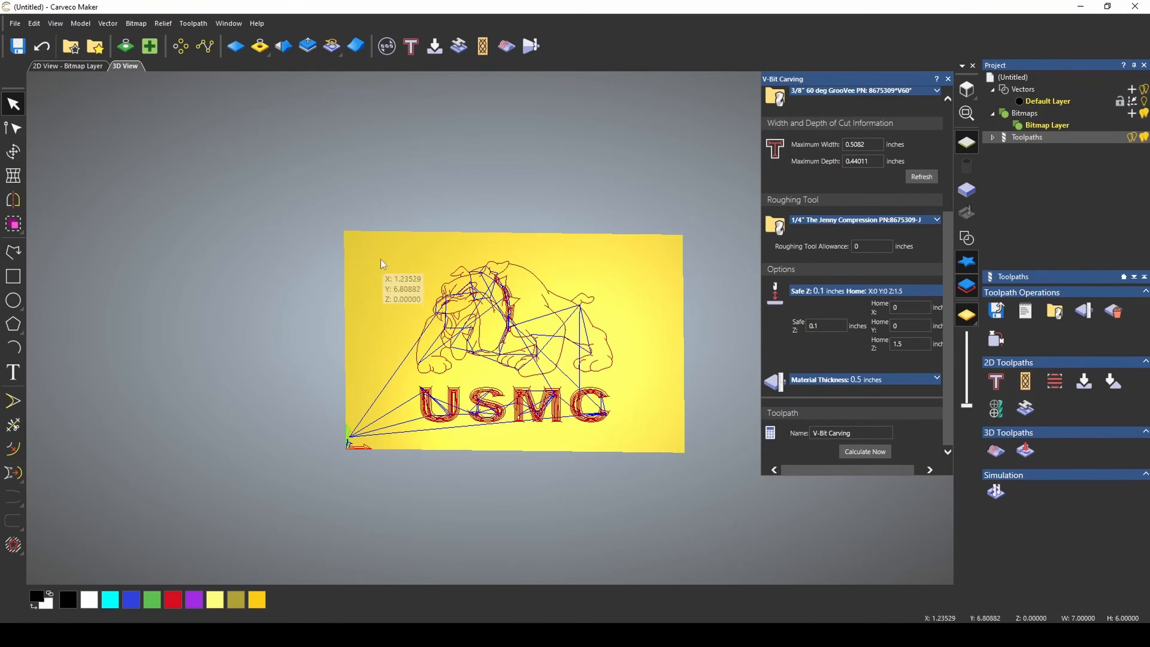
Return to the top view and toggle the 3D vector display off and back on to check the bulldog and USMC outlines.
drag(475, 198, 329, 143)
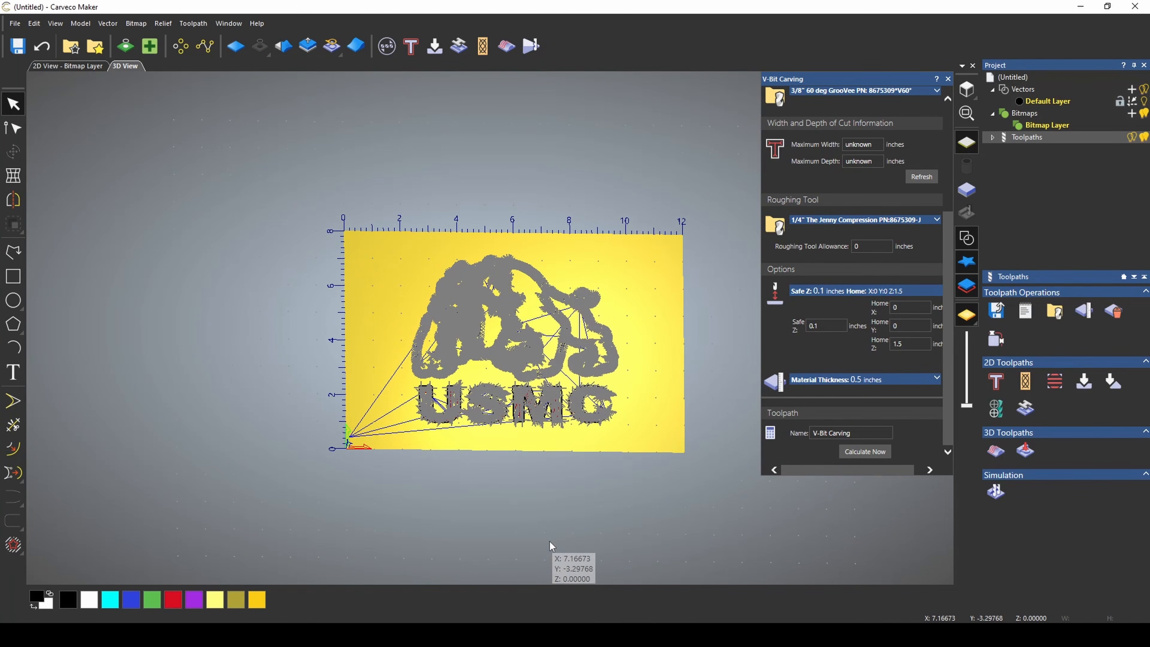
middle_drag(551, 546, 20, 633)
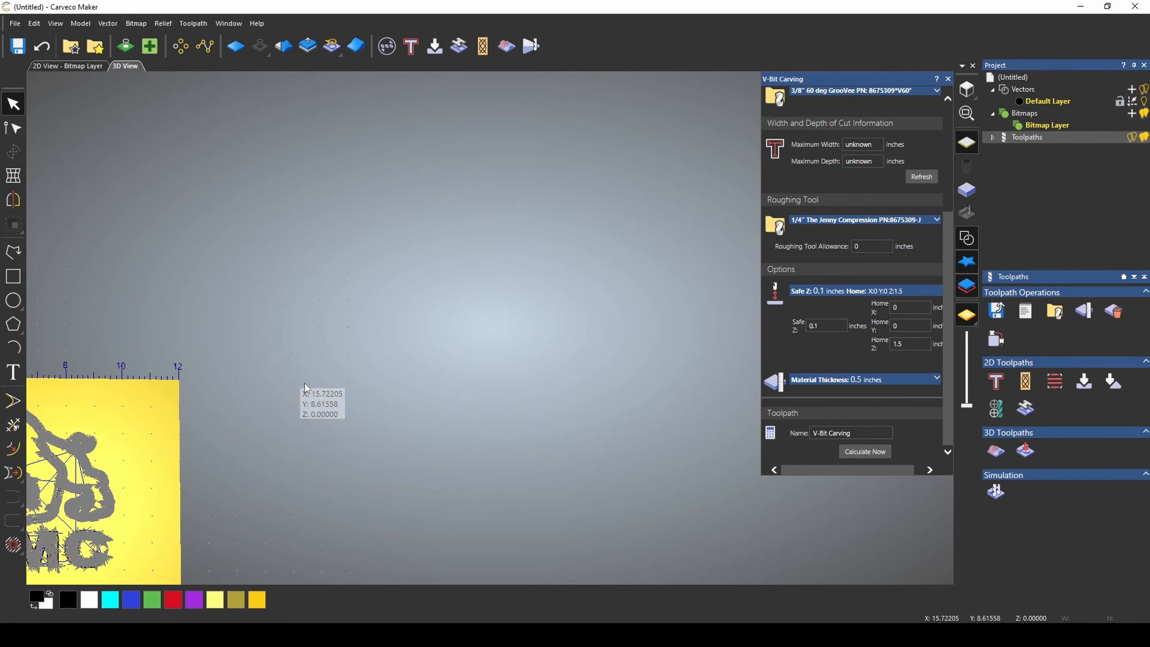
click(959, 89)
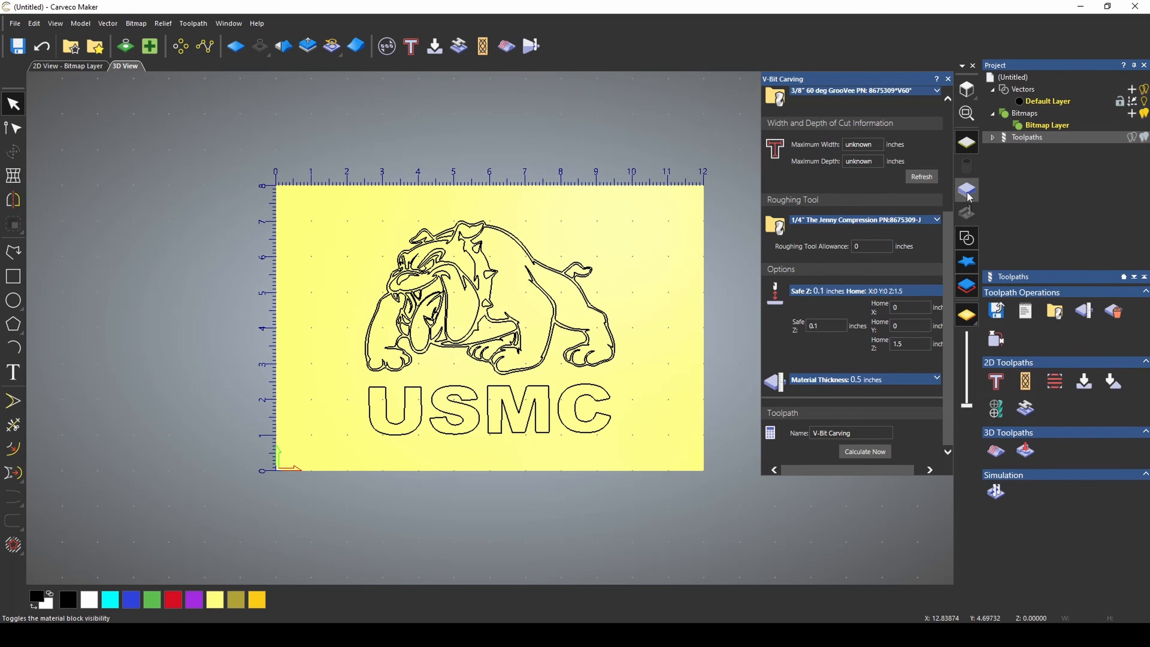
click(965, 238)
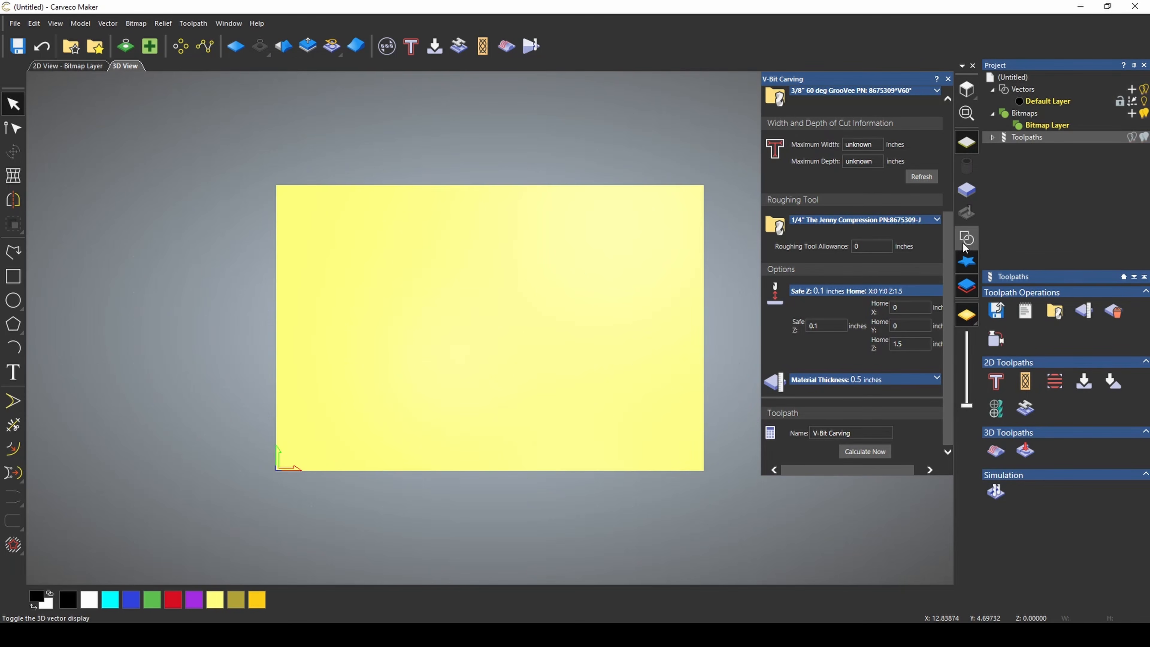
click(963, 244)
click(963, 244)
click(963, 244)
click(963, 244)
click(963, 244)
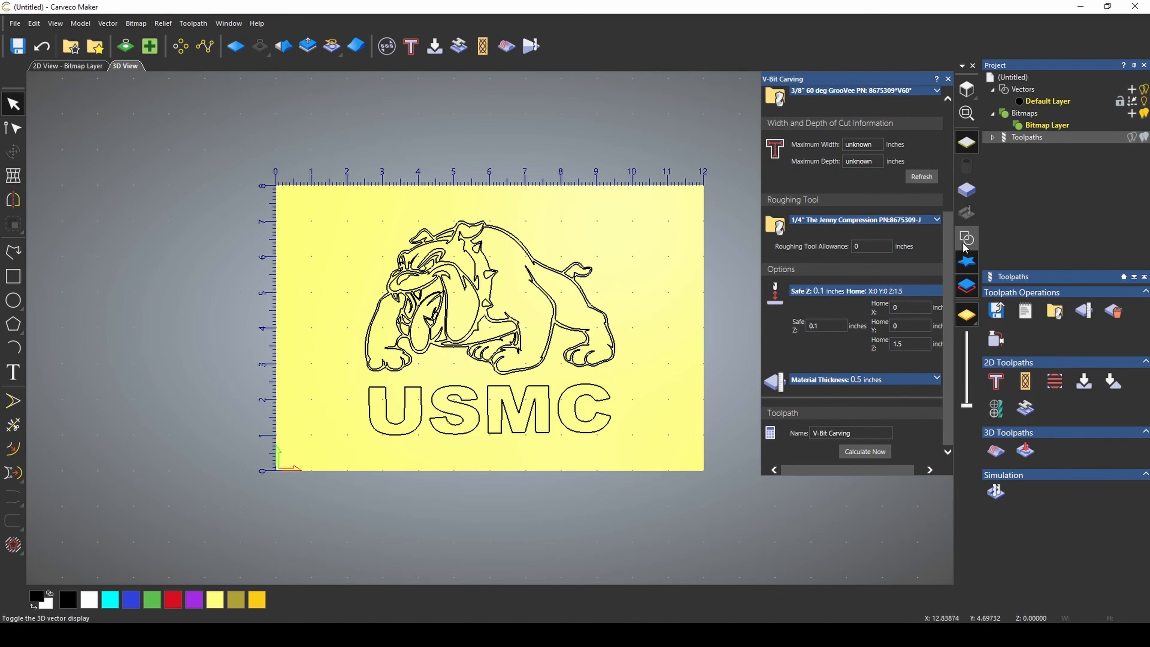
click(967, 315)
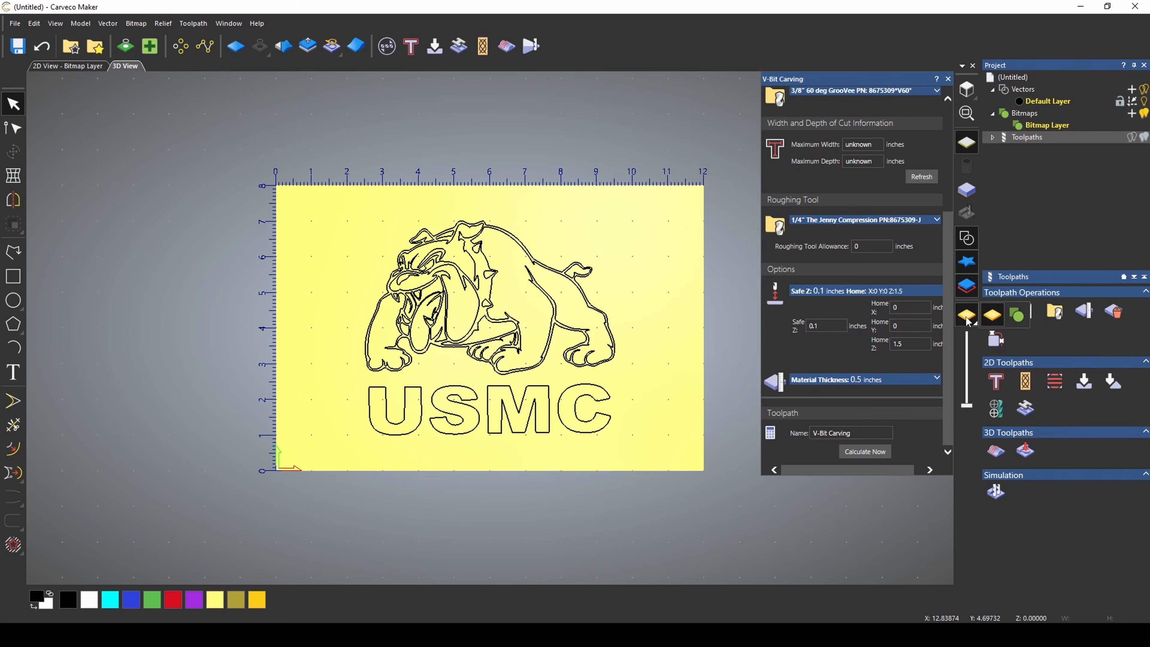
click(967, 317)
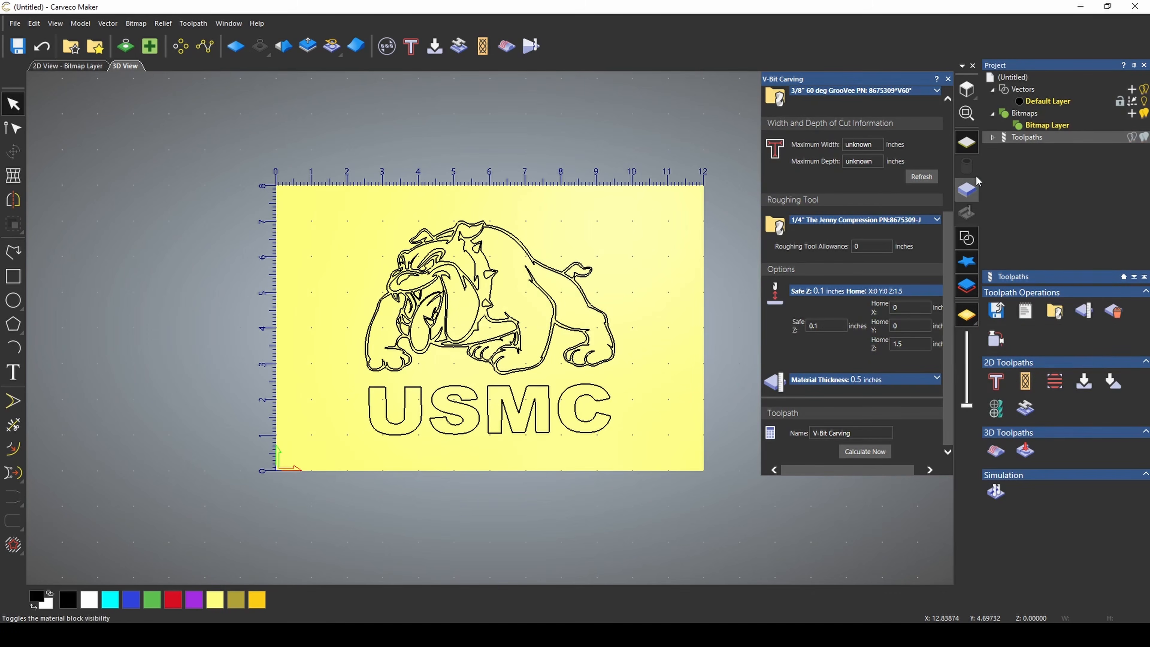
click(975, 98)
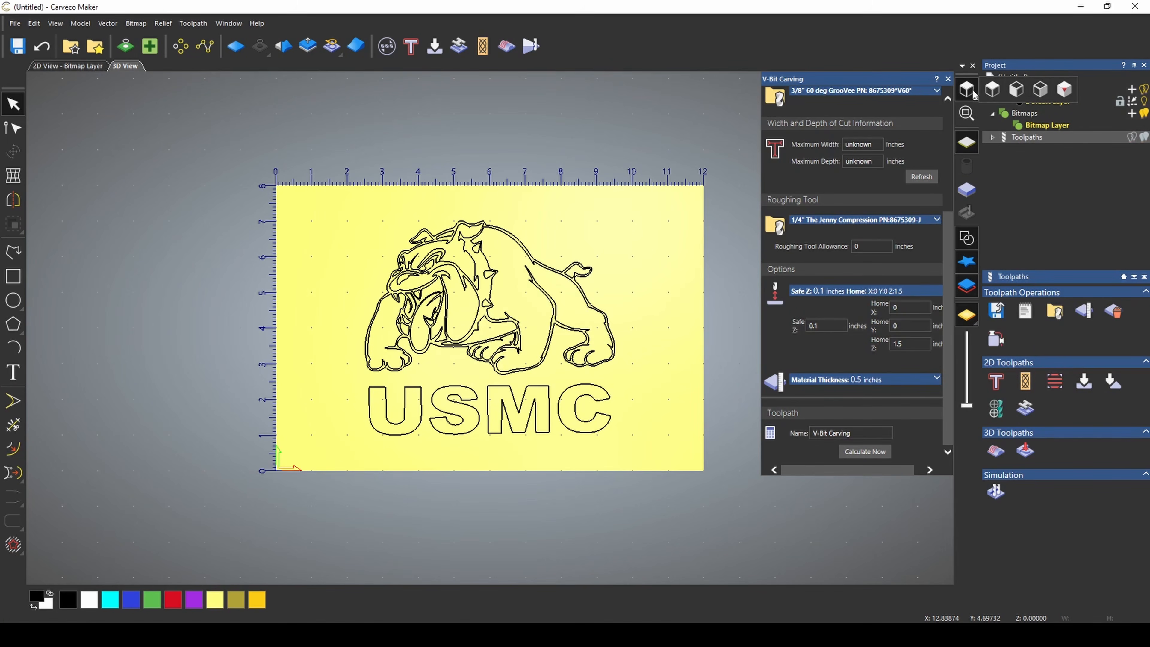
click(971, 94)
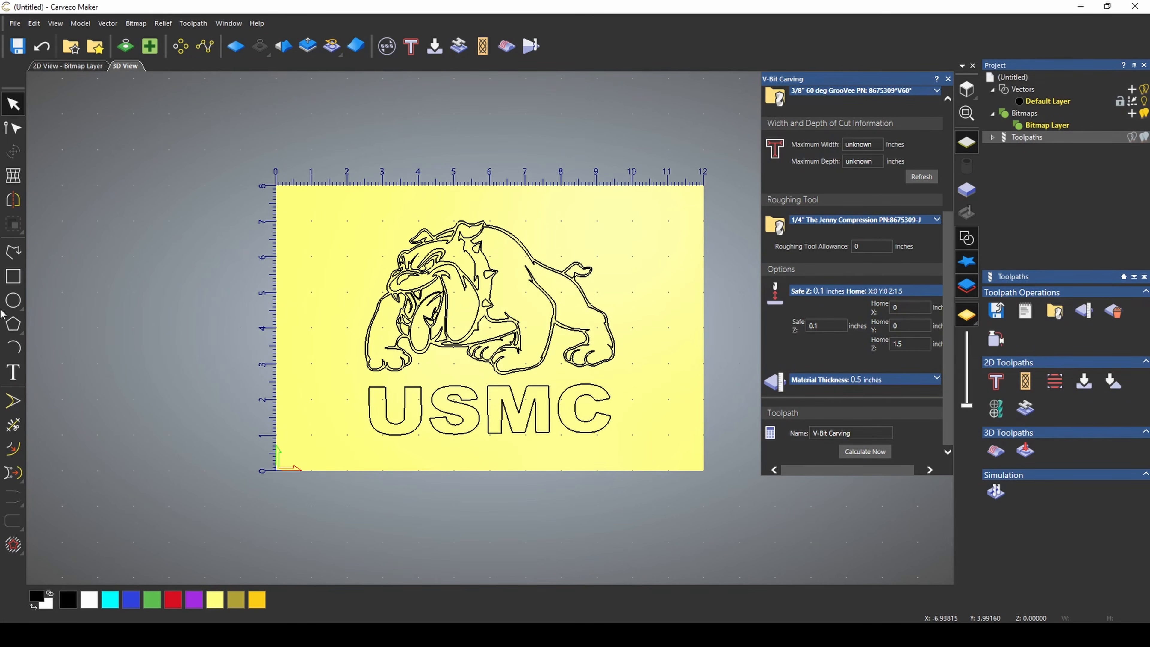
click(13, 325)
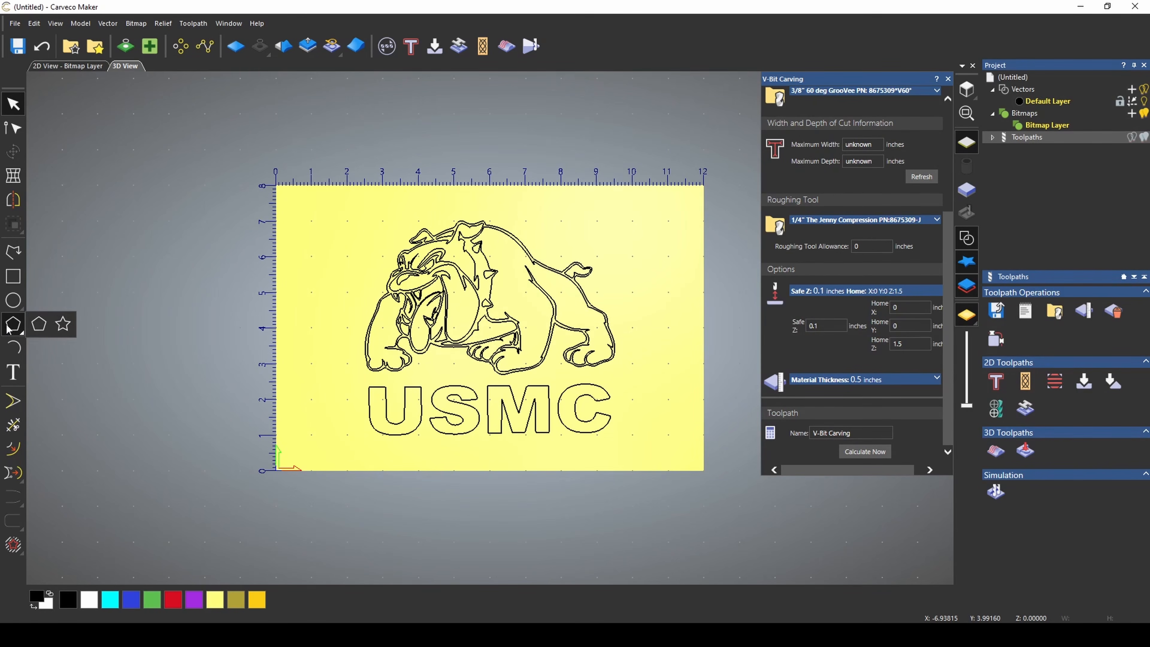
click(7, 328)
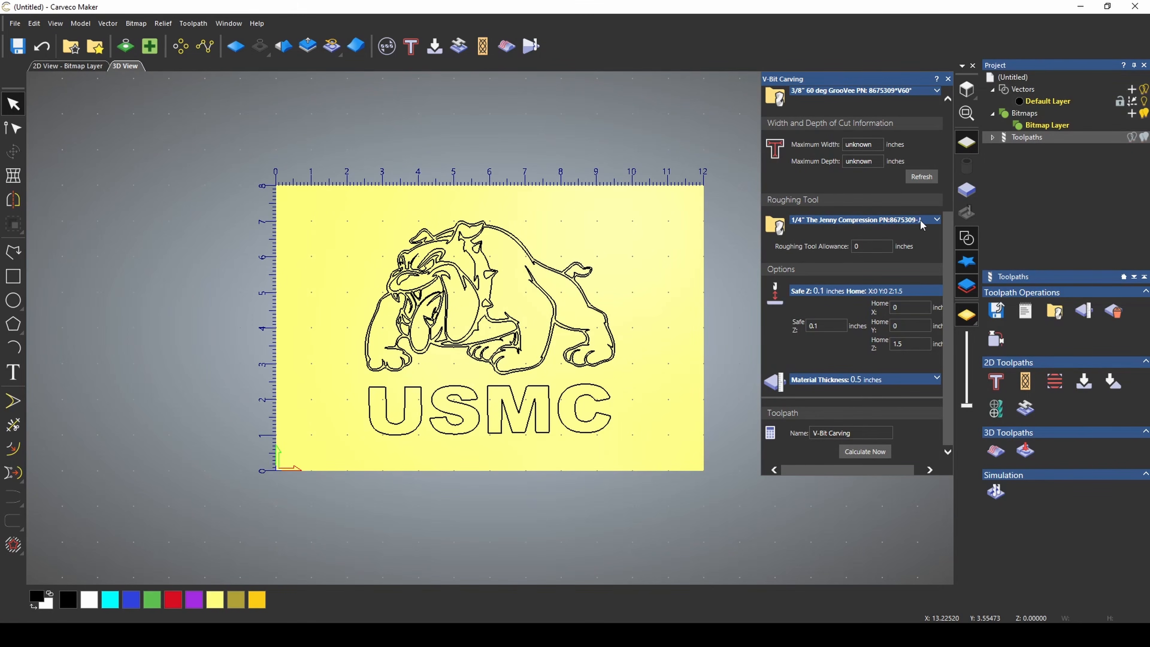
Change the V-bit carving roughing tool to the 1/8" Mini Jenny Compression PN:8675309-MJ from THE JENNY LINE.
click(936, 220)
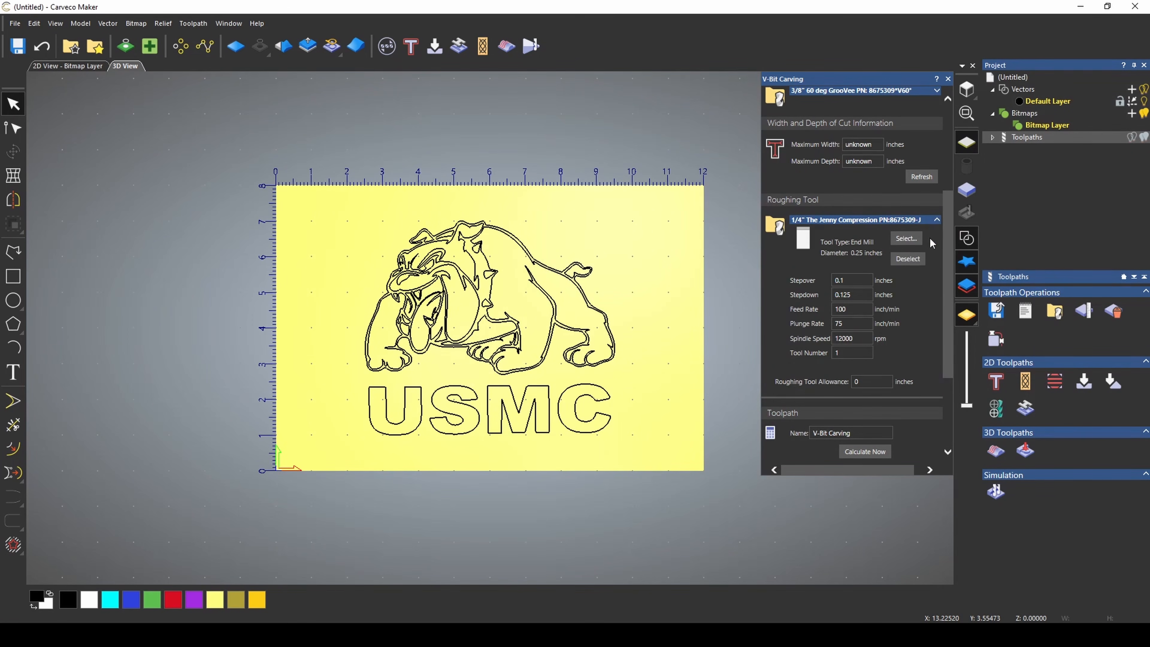
click(904, 239)
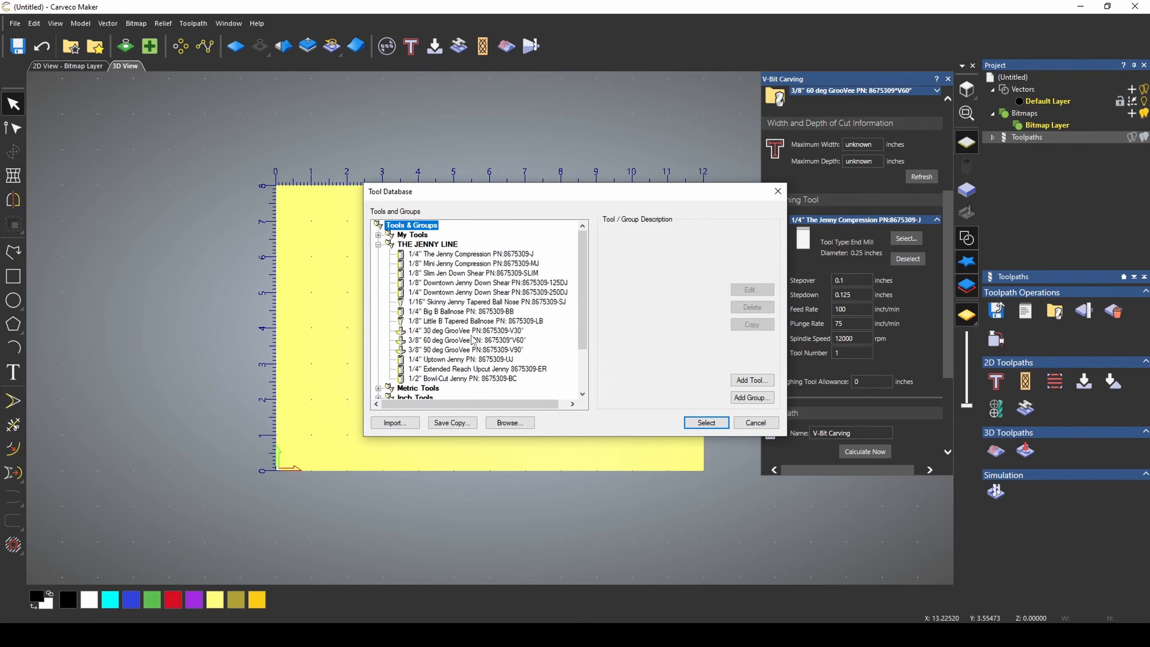
scroll(472, 340, down, 1)
scroll(442, 279, up, 1)
click(440, 265)
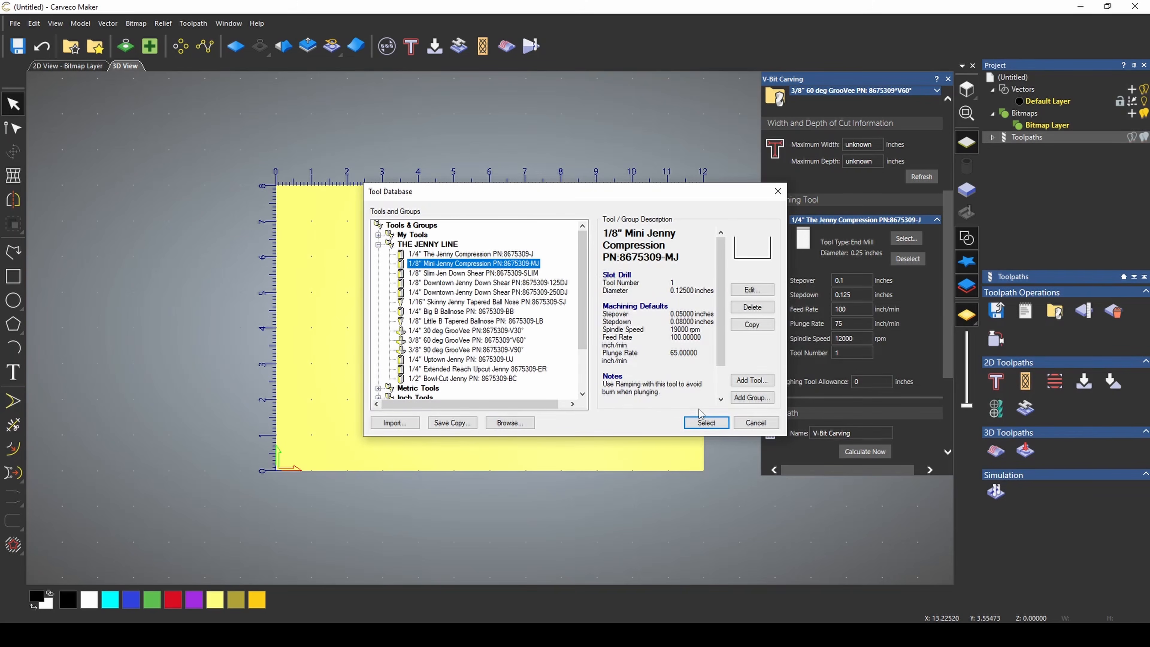
click(701, 423)
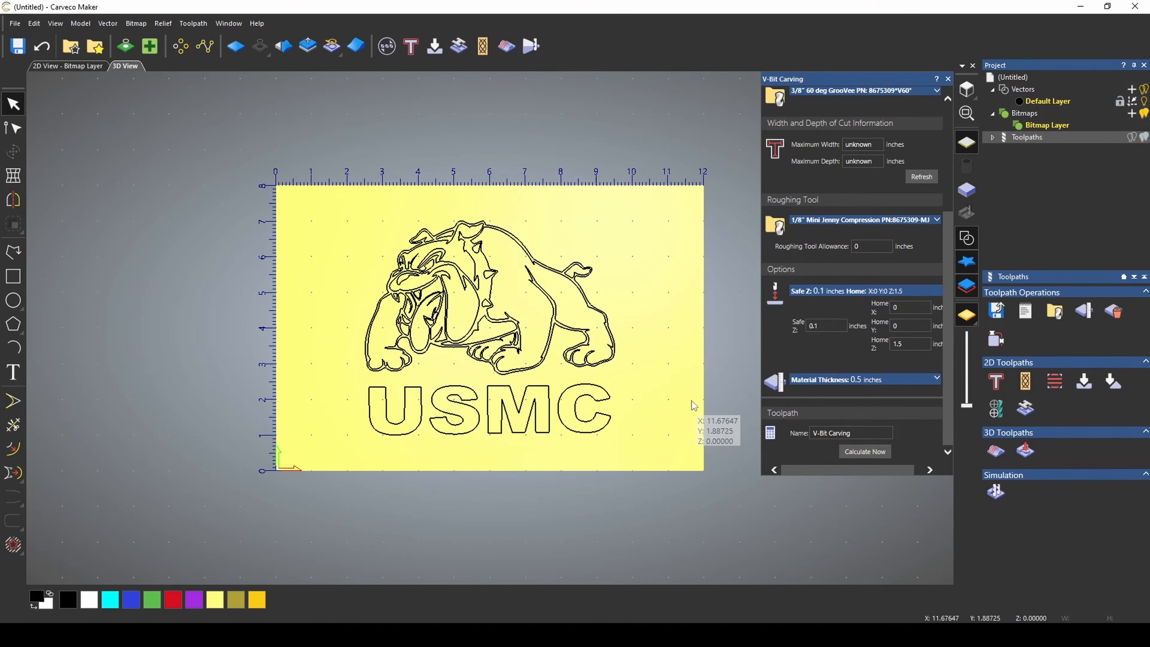
Select all the bulldog and USMC vectors and calculate the V-bit carving toolpath with the new roughing tool.
click(864, 451)
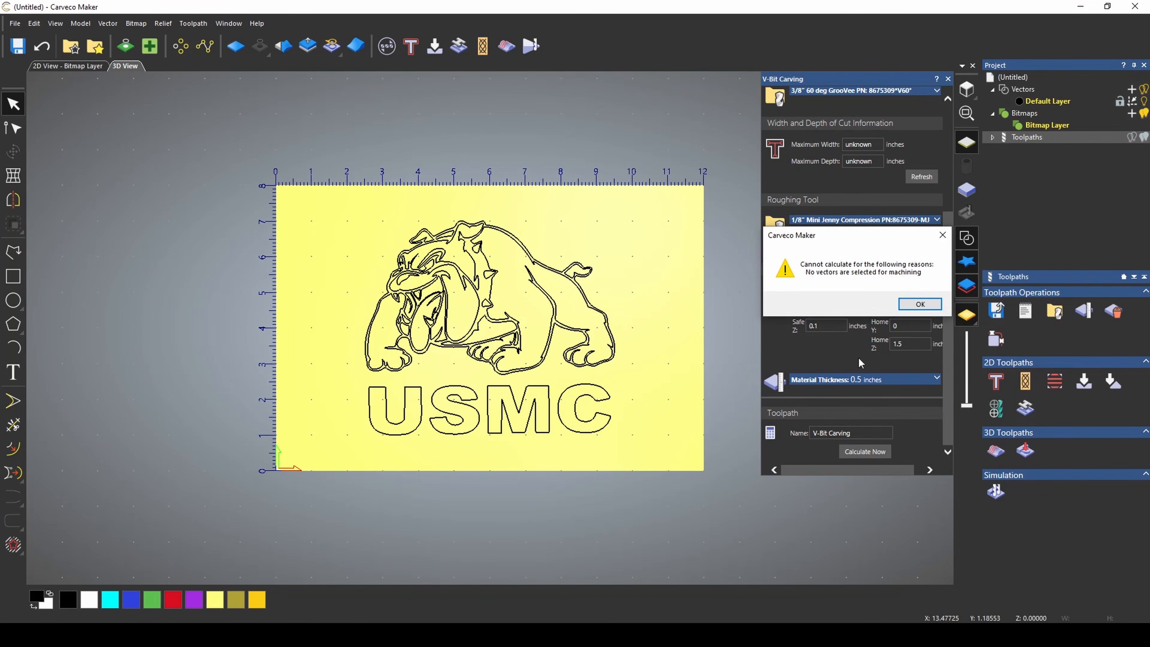
click(927, 306)
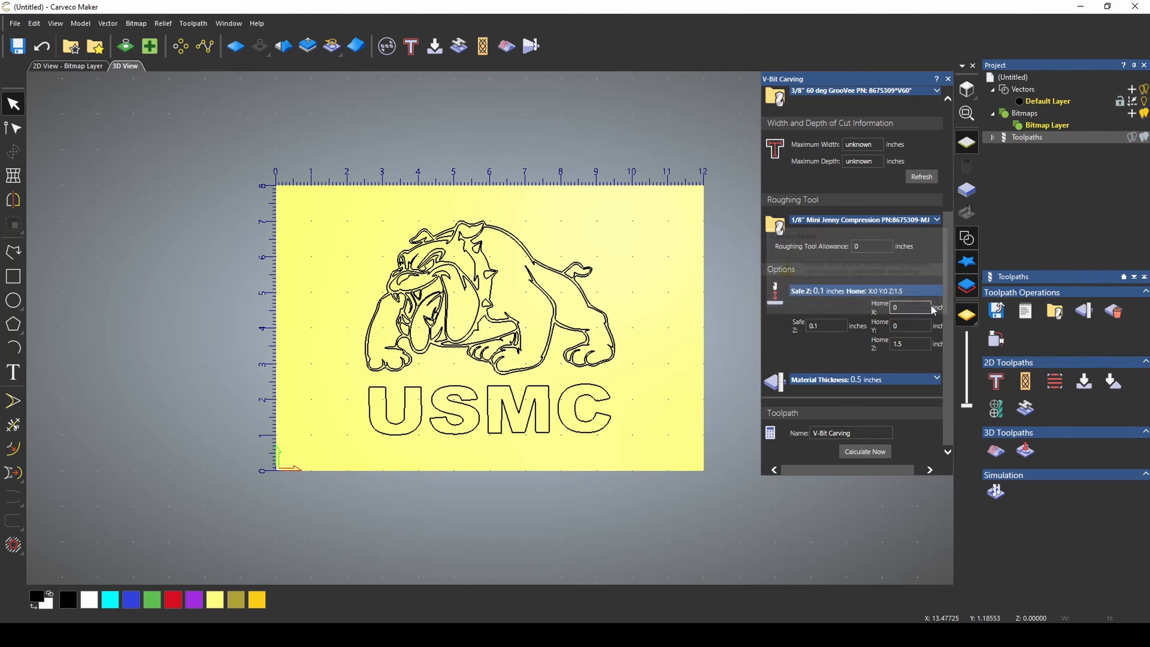
drag(303, 218, 672, 462)
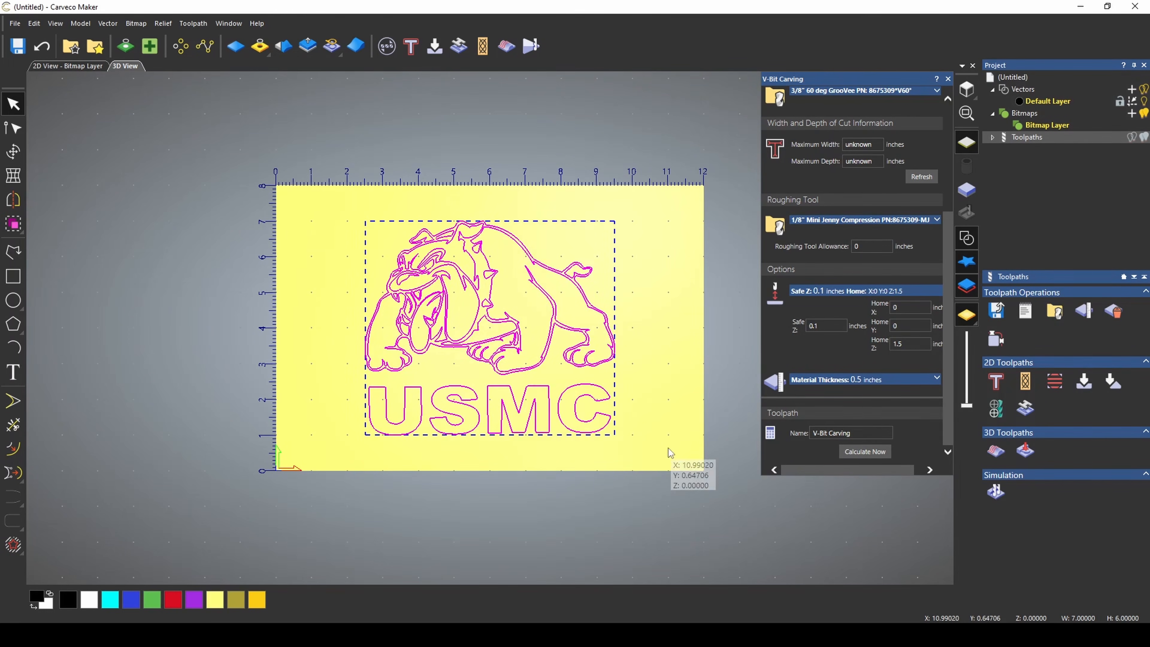
click(879, 453)
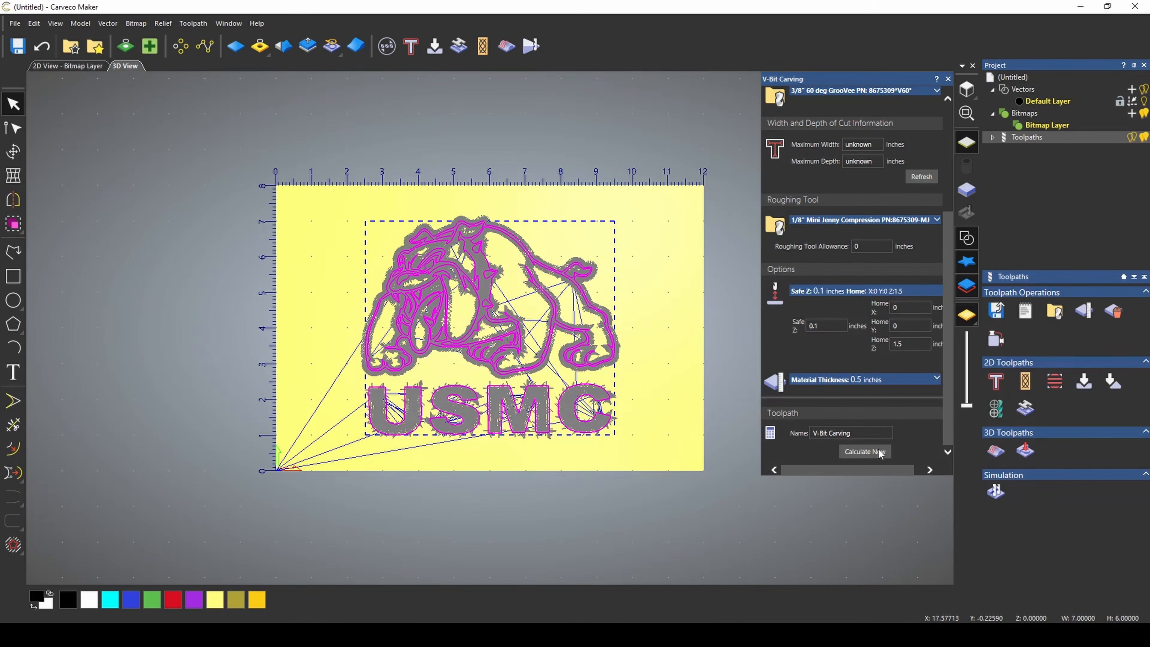
Simulate the newly calculated V-Bit Carving toolpath.
click(992, 137)
click(1021, 149)
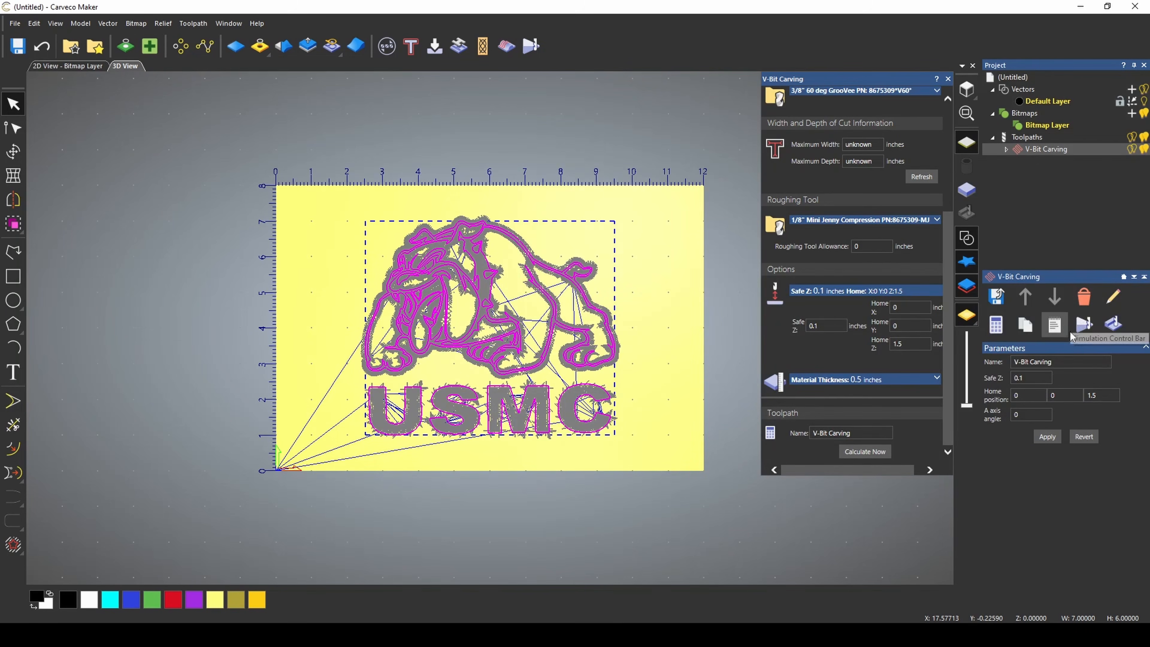
click(1120, 330)
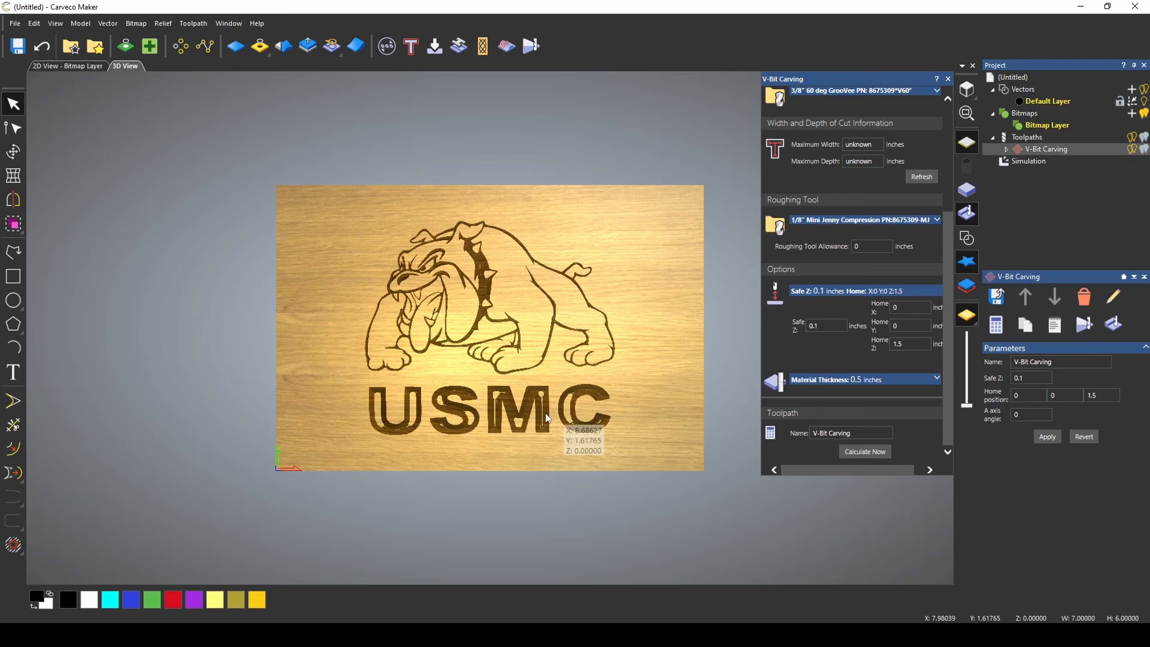
Inspect the simulated U and S up close, especially the floors and curved bottoms of the letters.
scroll(425, 435, up, 5)
drag(468, 440, 492, 404)
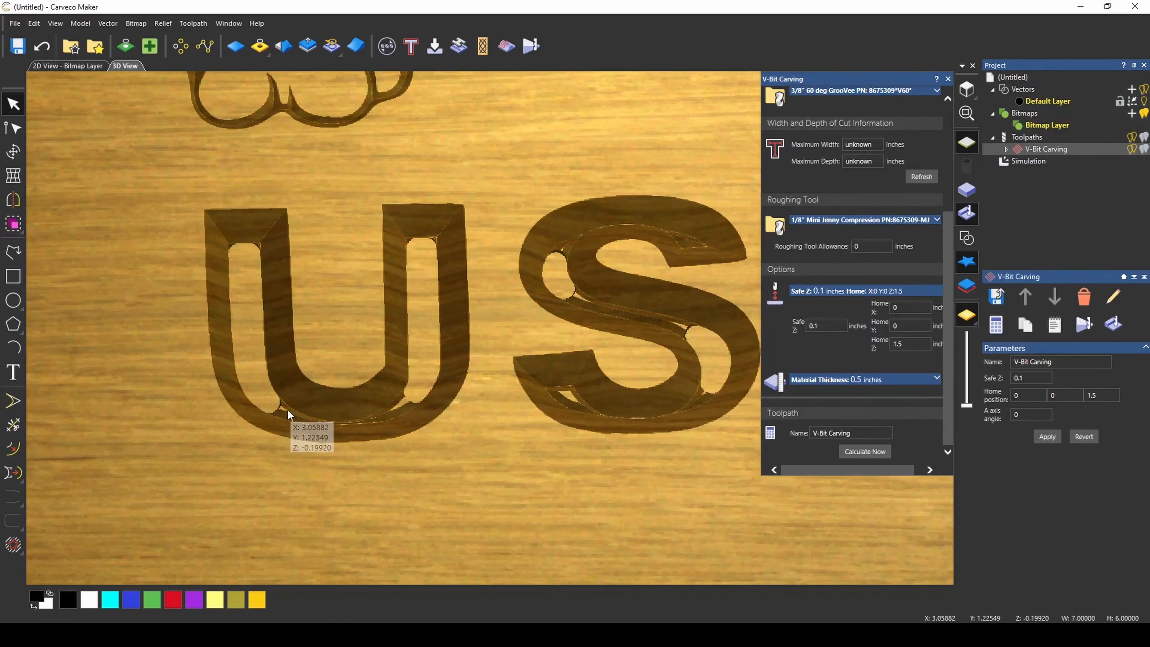
scroll(418, 385, down, 3)
scroll(419, 374, up, 3)
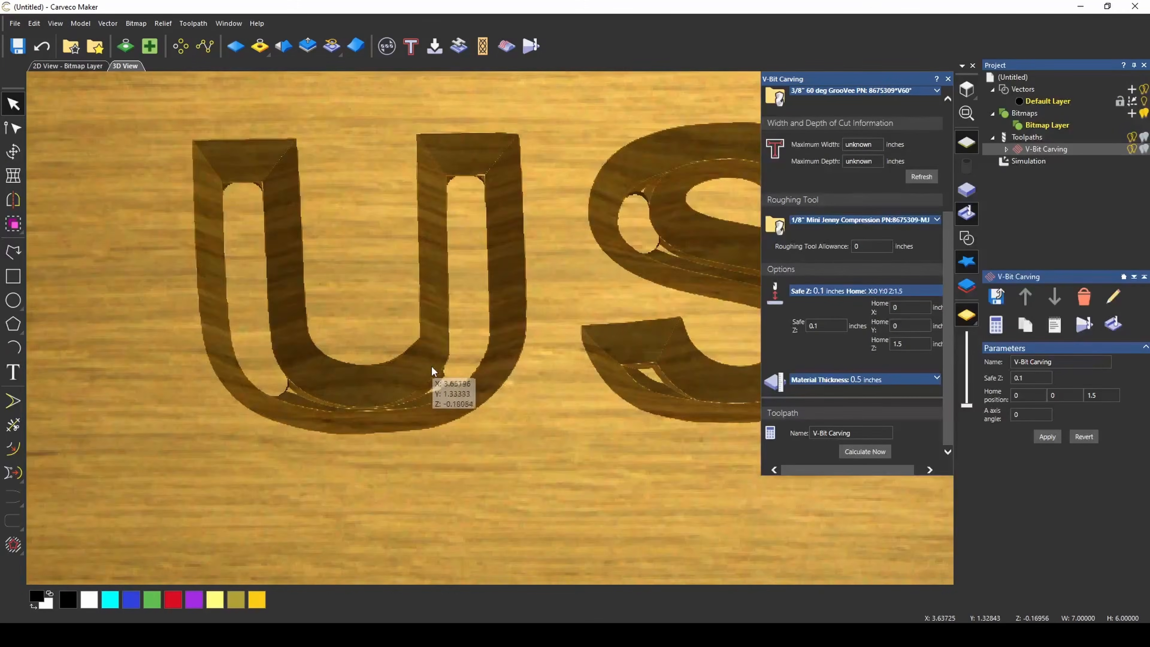
scroll(466, 354, up, 3)
Delete the simulation and show only the artwork vectors, with the V-Bit Carving toolpath hidden.
click(1012, 161)
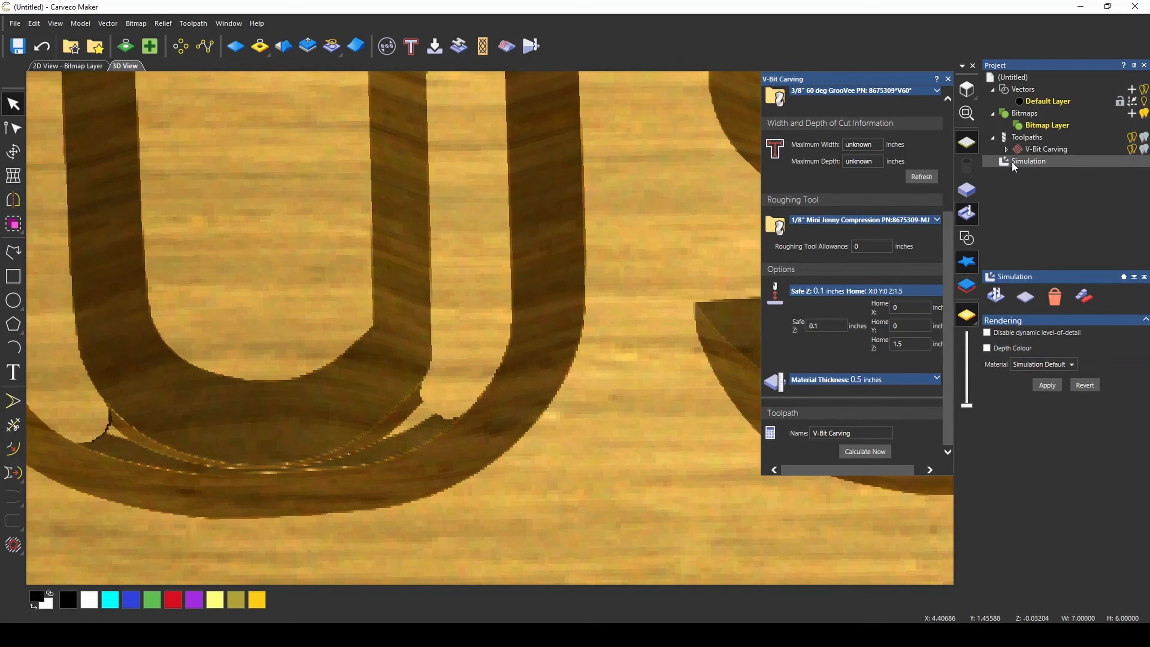
click(1057, 302)
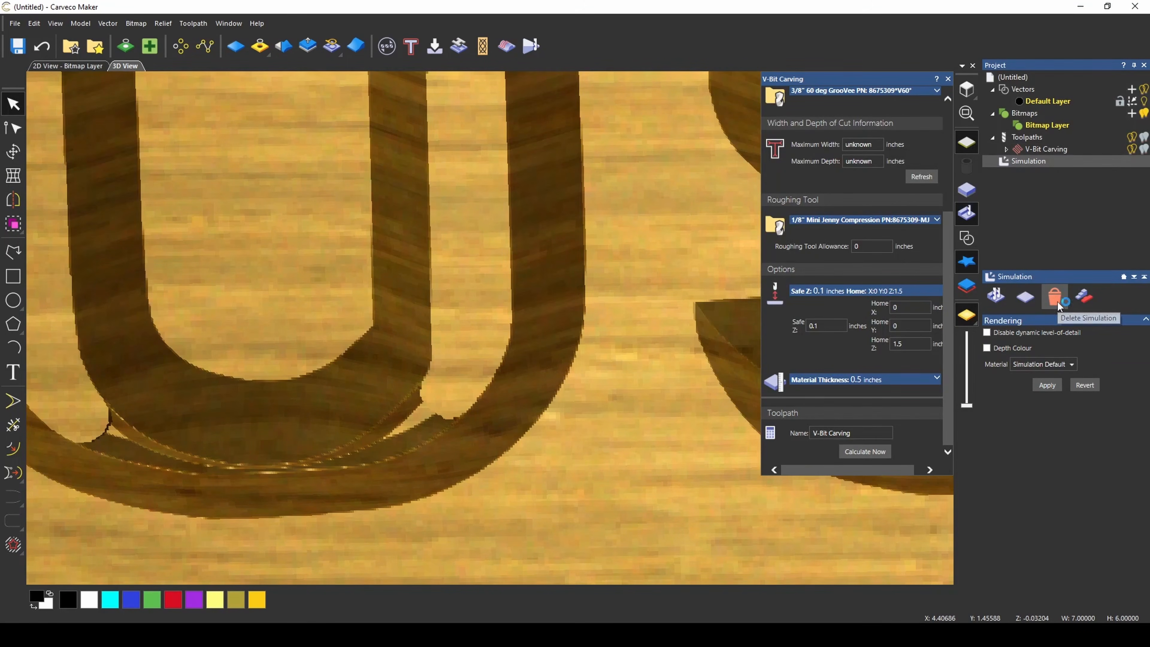
click(966, 241)
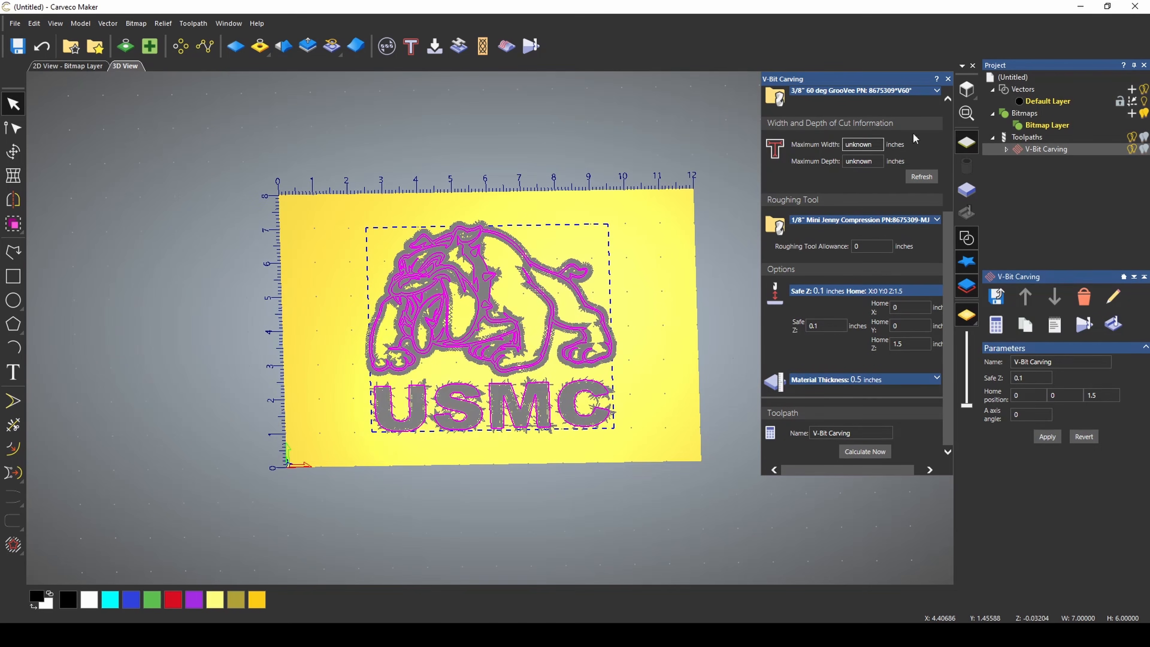
click(1132, 149)
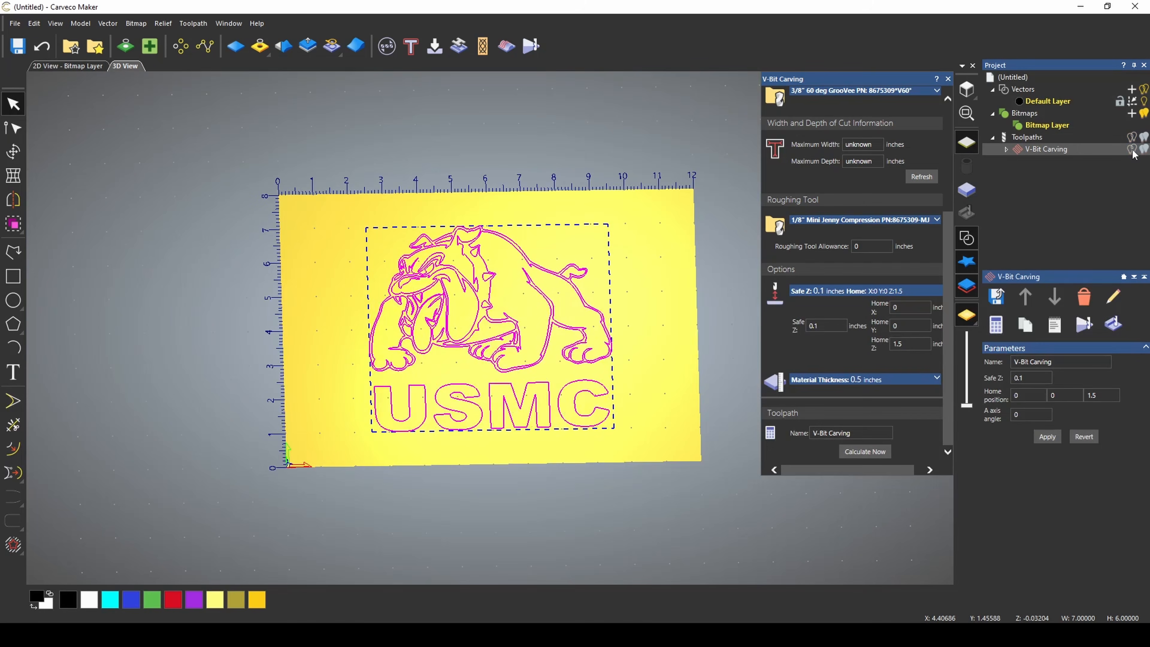
Close the V-Bit Carving settings and deselect the artwork around the USMC lettering.
scroll(518, 428, up, 1)
scroll(453, 433, up, 2)
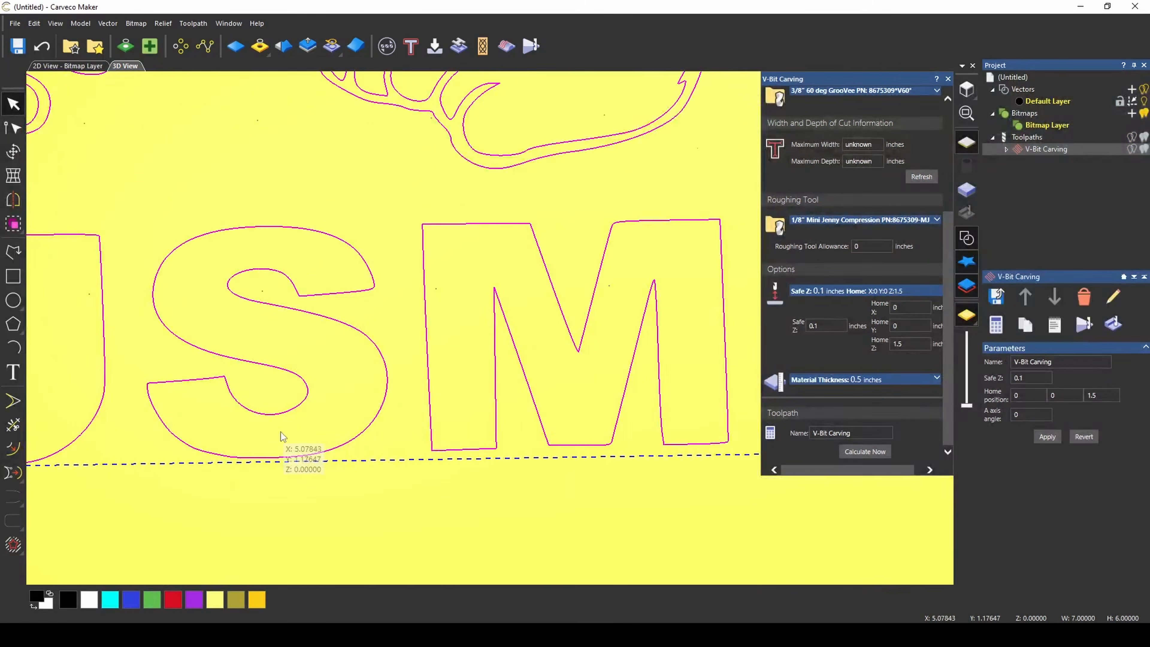
scroll(271, 408, down, 2)
scroll(308, 398, up, 2)
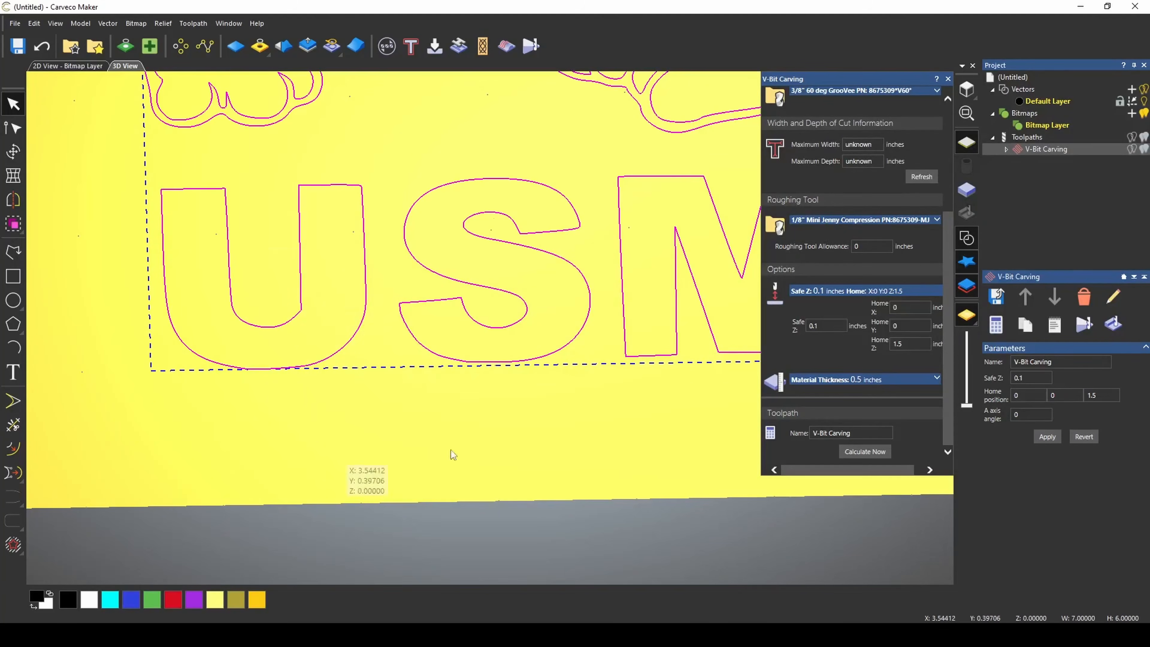
click(948, 78)
scroll(743, 334, down, 2)
click(634, 356)
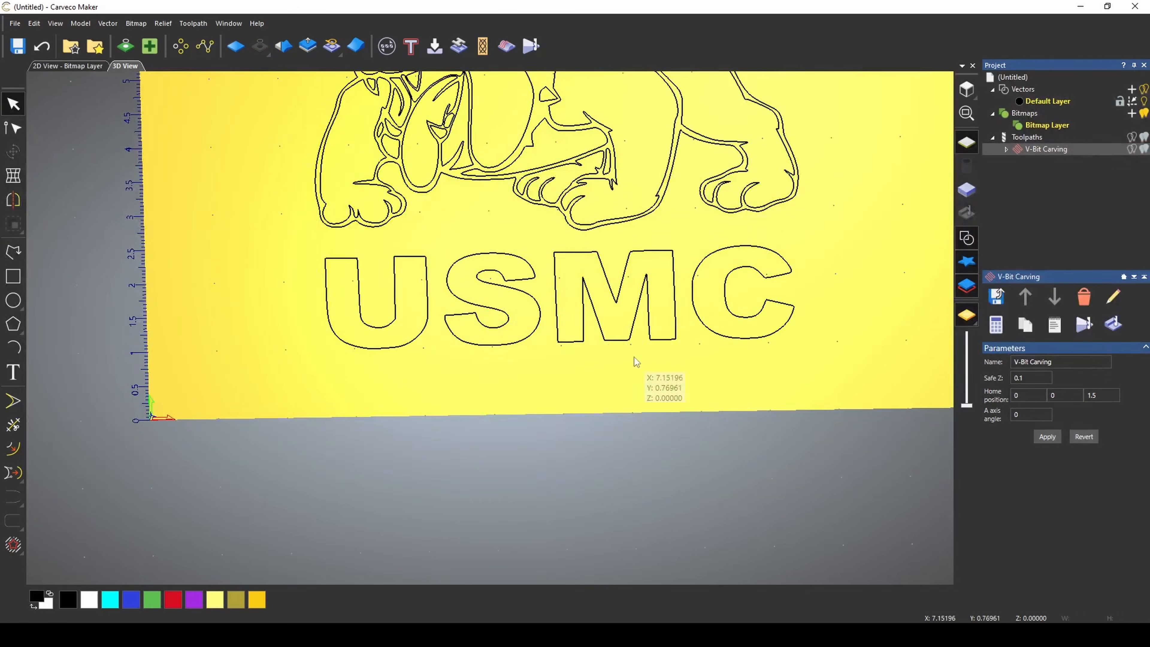
Enlarge the four USMC letters together to about 7.33 x 1.90 inches and move them to about X 6.05, Y 1.52.
click(380, 351)
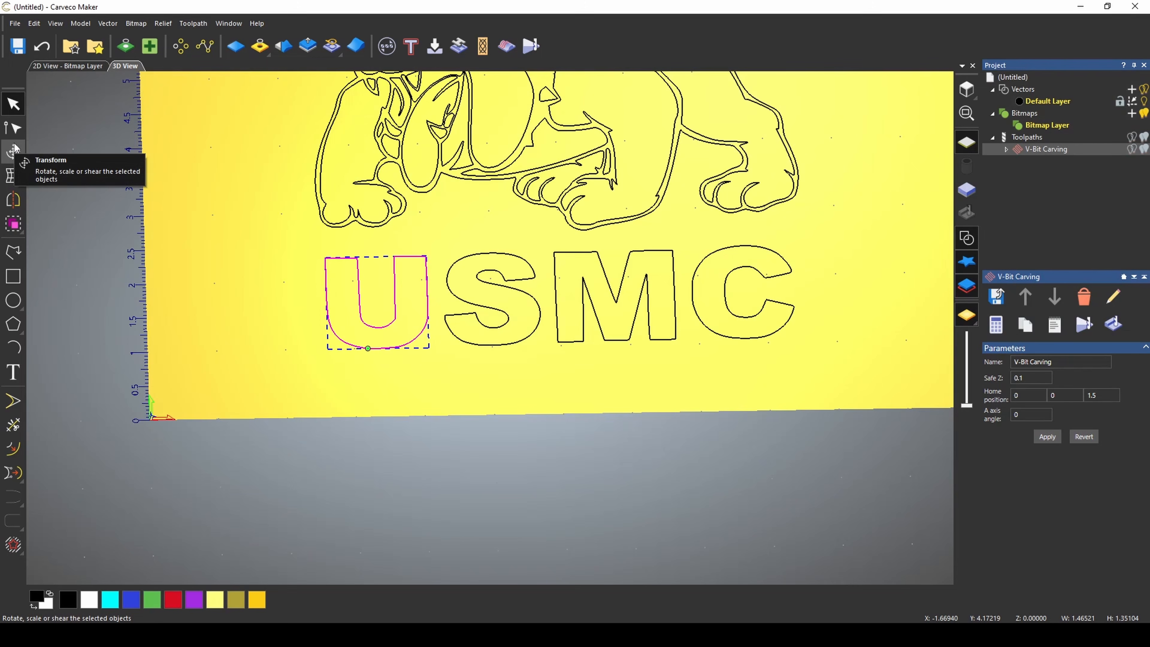
drag(817, 395, 357, 310)
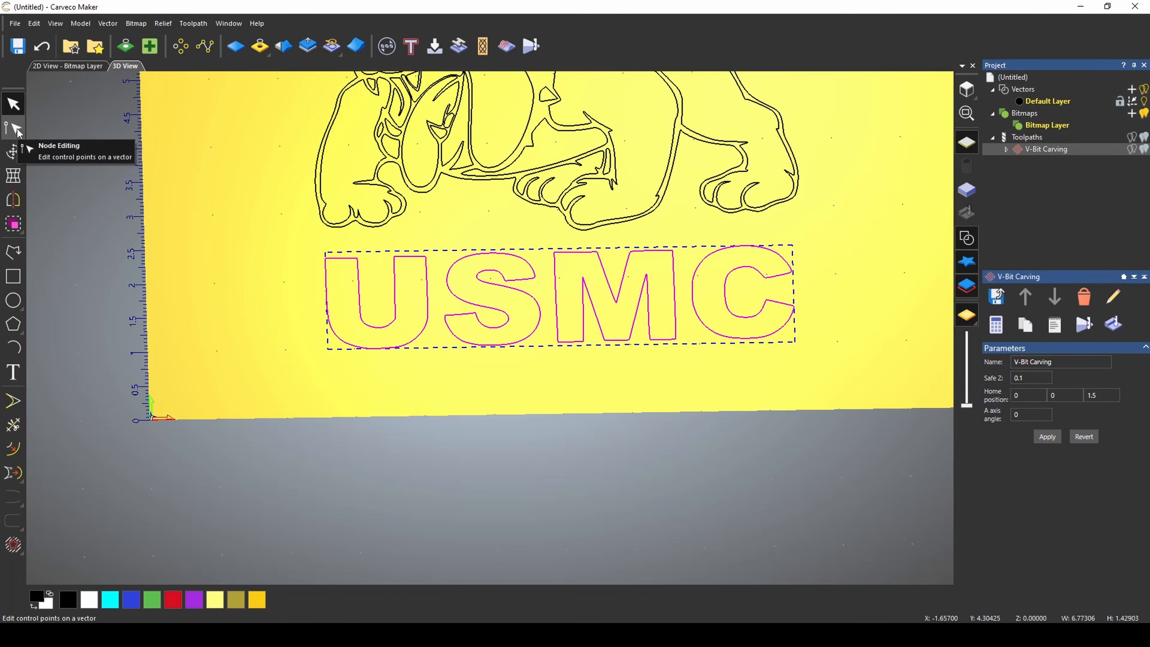
click(12, 151)
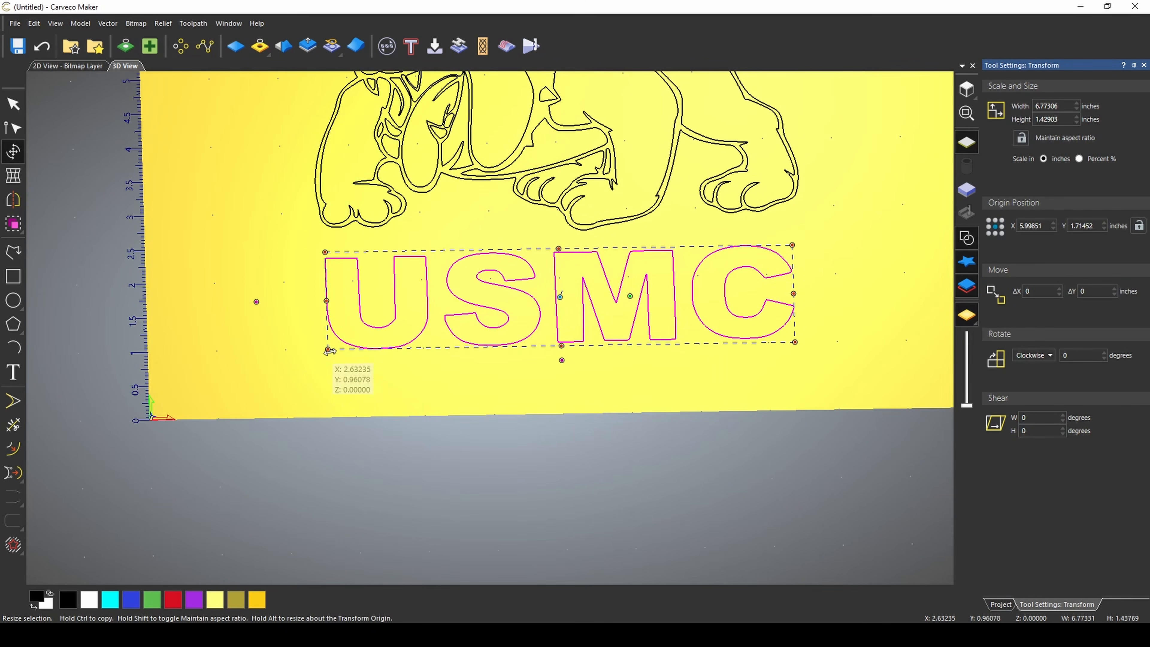
drag(328, 349, 291, 380)
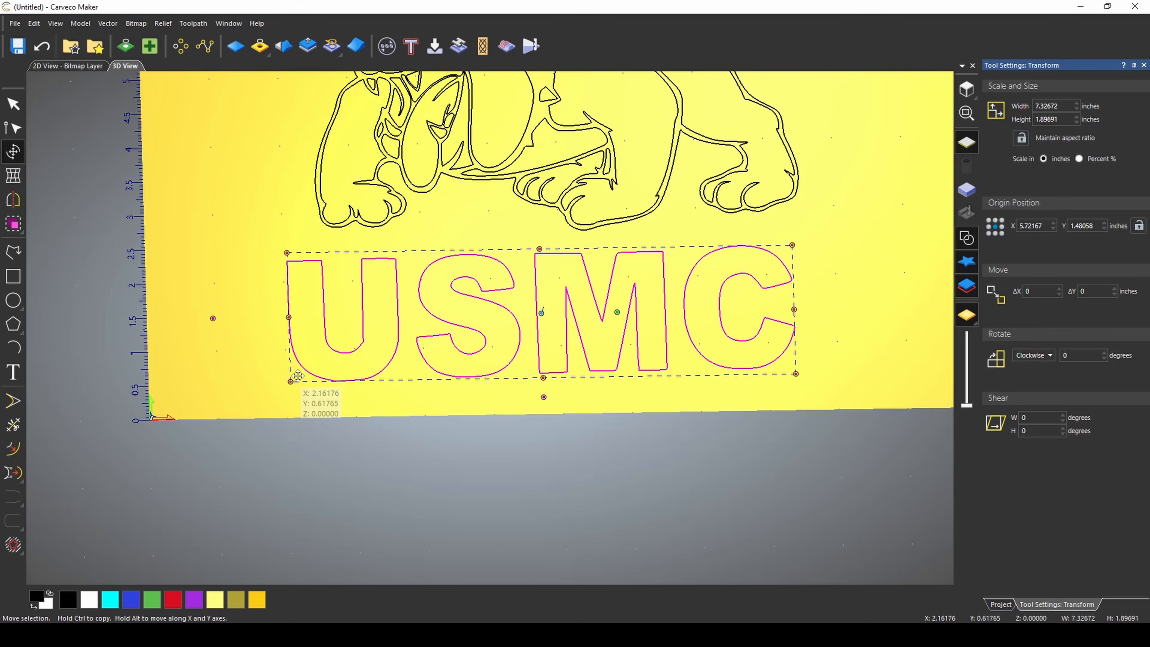
drag(298, 376, 308, 373)
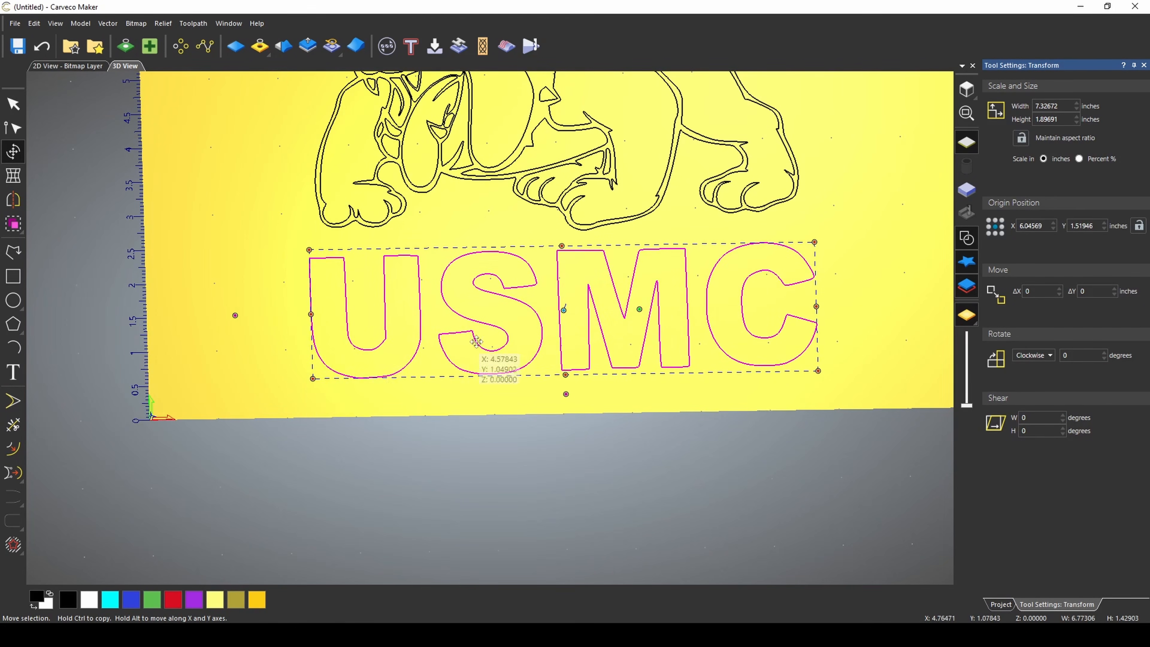
Centre the USMC lettering horizontally at X 6 and place it below the bulldog at about Y 1.46.
scroll(507, 334, down, 4)
key(Up)
scroll(503, 300, up, 4)
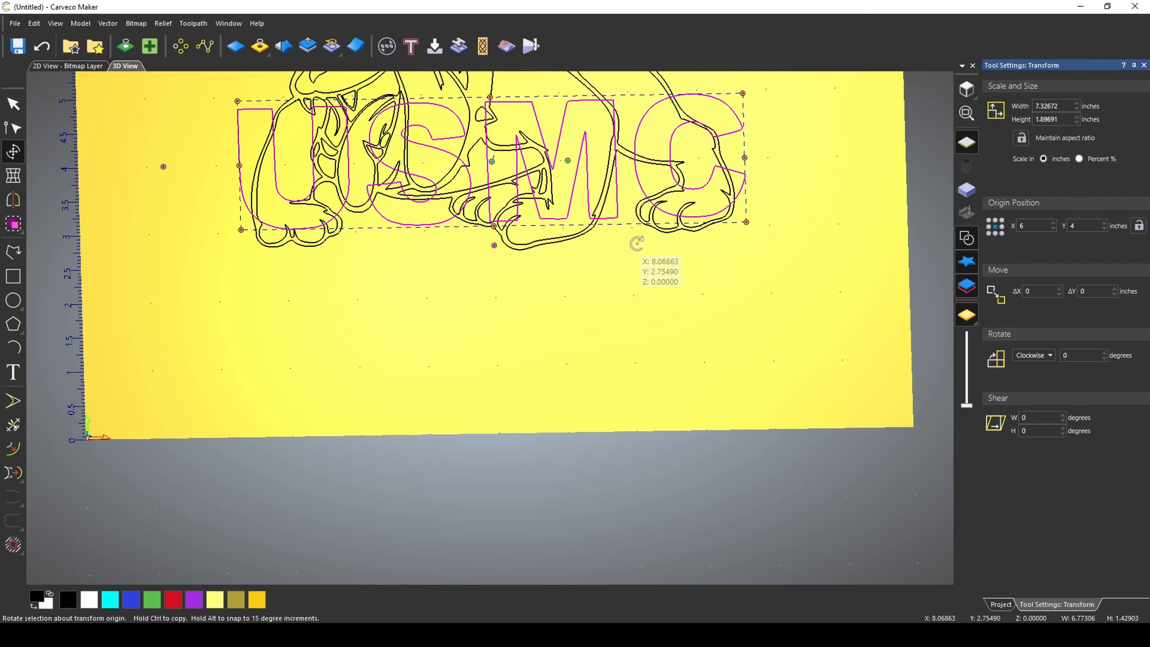
key(Down)
key(Down)
key(Down)
key(Down)
key(Down)
key(Down)
key(Down)
key(Down)
key(Down)
key(Down)
key(Down)
key(Down)
key(Down)
key(Down)
key(Down)
key(Down)
key(Down)
key(Down)
key(Down)
key(Down)
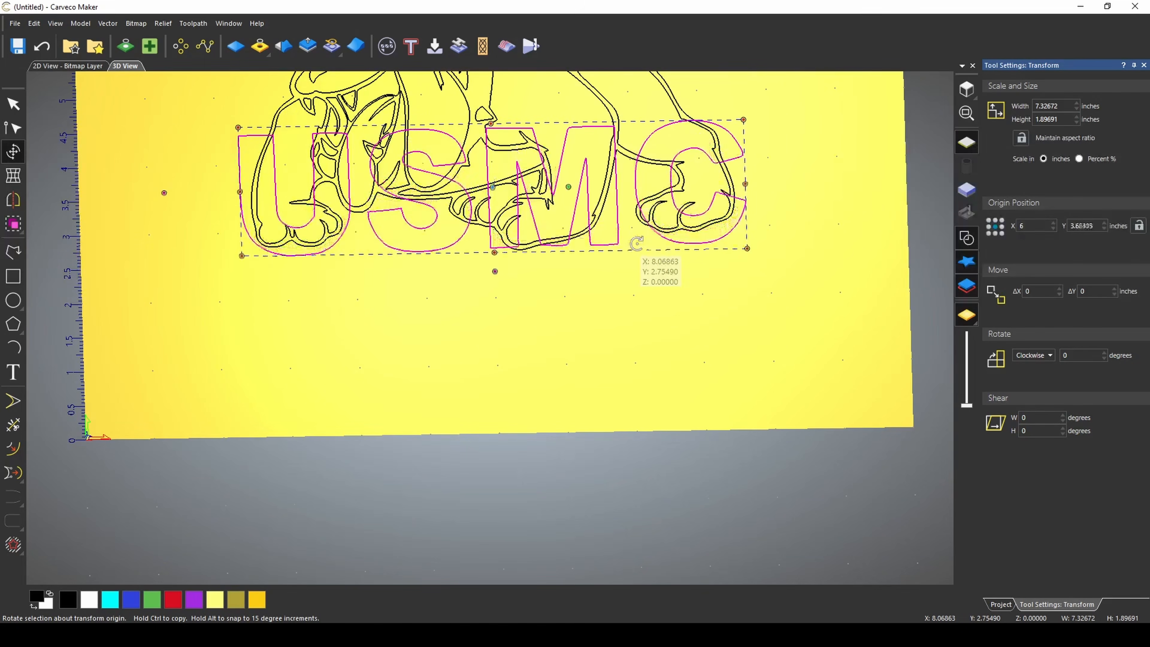
key(Down)
key(Down)
key(Down)
key(Down)
key(Down)
key(Down)
key(Down)
key(Down)
key(Down)
key(Down)
key(Down)
key(Down)
key(Down)
key(Down)
key(Down)
key(Down)
key(Down)
key(Down)
key(Down)
key(Down)
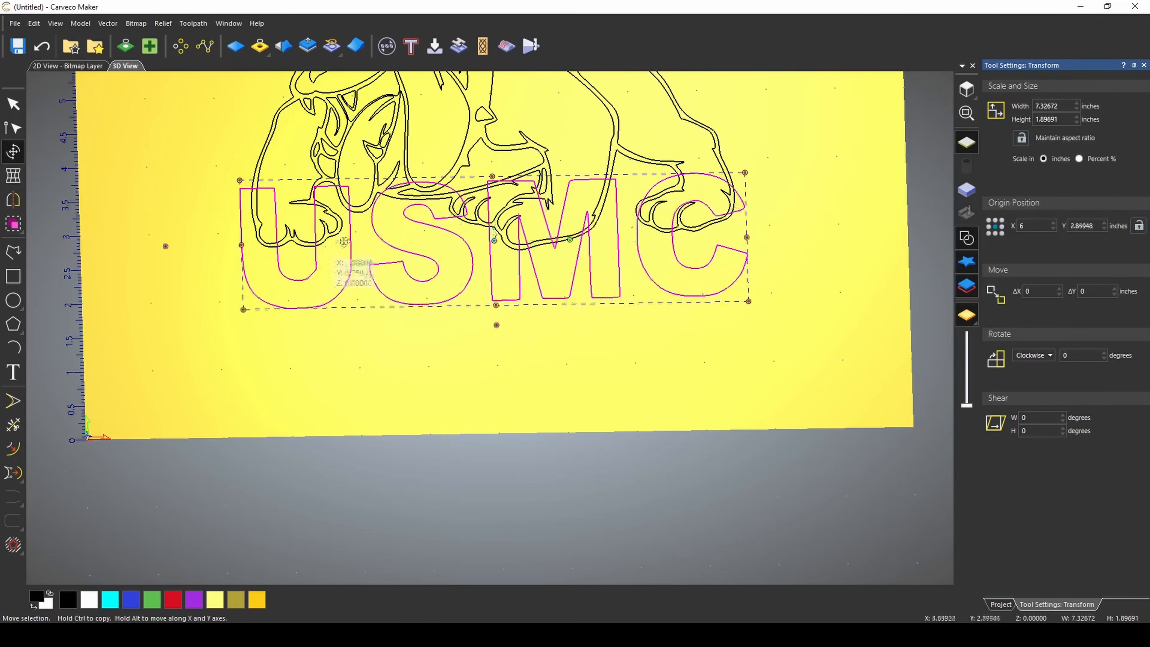
key(Down)
key(Down)
key(Down)
key(Down)
key(Down)
key(Down)
key(Down)
key(Down)
key(Down)
key(Down)
key(Down)
key(Down)
key(Down)
key(Down)
key(Down)
key(Down)
key(Down)
key(Down)
key(Down)
key(Down)
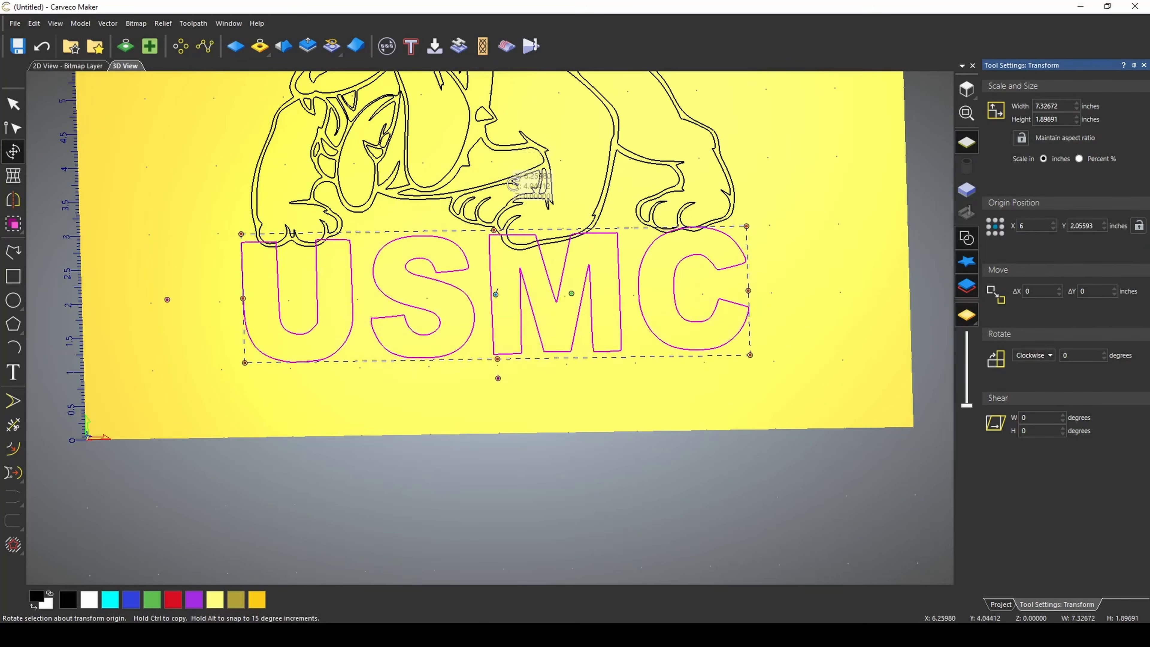
key(Down)
key(Down)
key(Down)
key(Down)
key(Down)
key(Down)
key(Down)
key(Down)
key(Down)
key(Down)
key(Down)
key(Down)
key(Down)
key(Down)
key(Down)
key(Down)
key(Down)
key(Down)
key(Down)
key(Down)
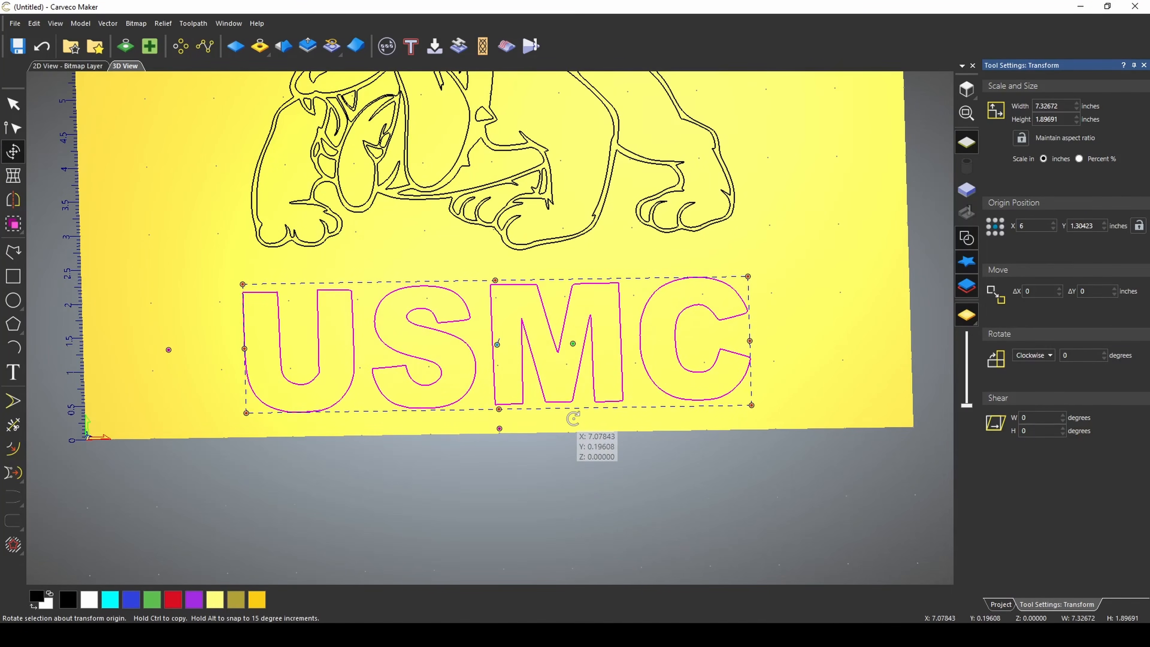
key(Up)
key(Up)
key(Up)
key(Up)
key(Up)
key(Up)
key(Up)
key(Up)
key(Up)
key(Up)
key(Up)
key(Up)
key(Up)
key(Up)
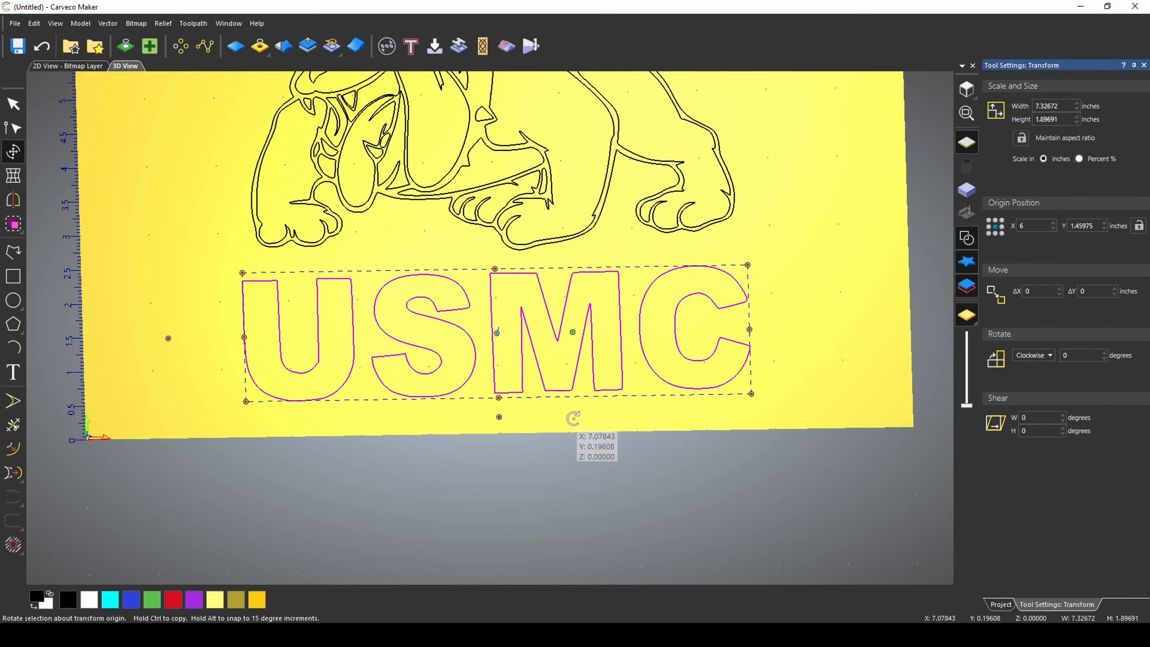
key(Up)
key(Up)
key(Up)
key(Escape)
Recalculate the V-Bit Carving toolpath for the selected bulldog and enlarged USMC vectors and simulate it.
scroll(568, 289, down, 4)
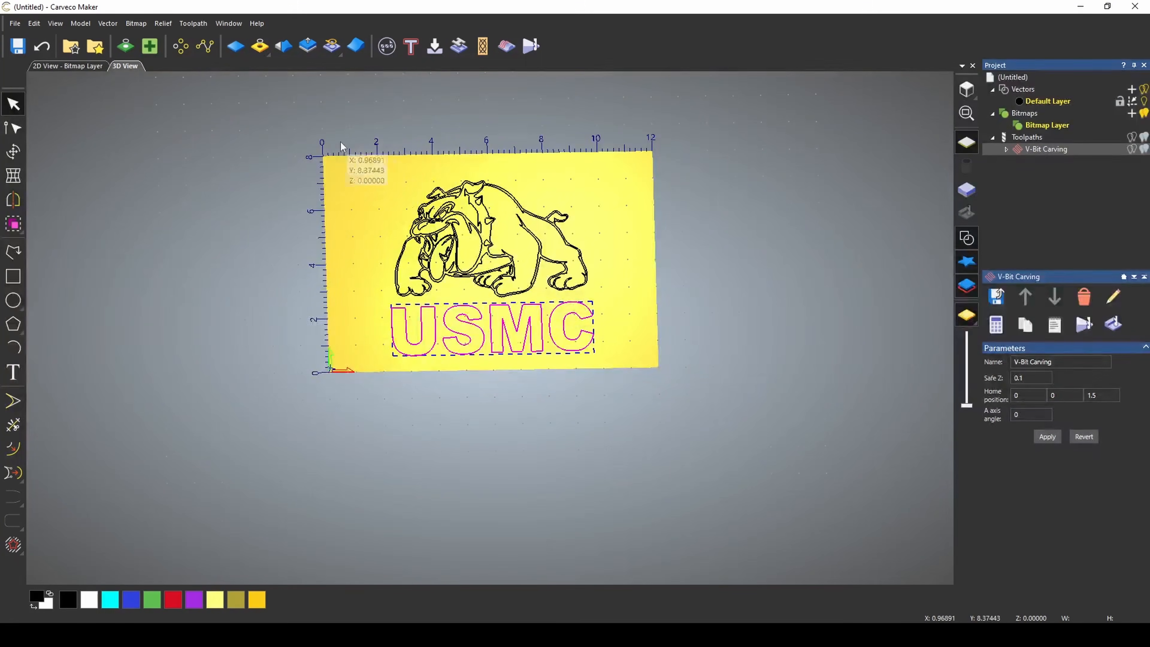
click(358, 159)
drag(358, 159, 657, 384)
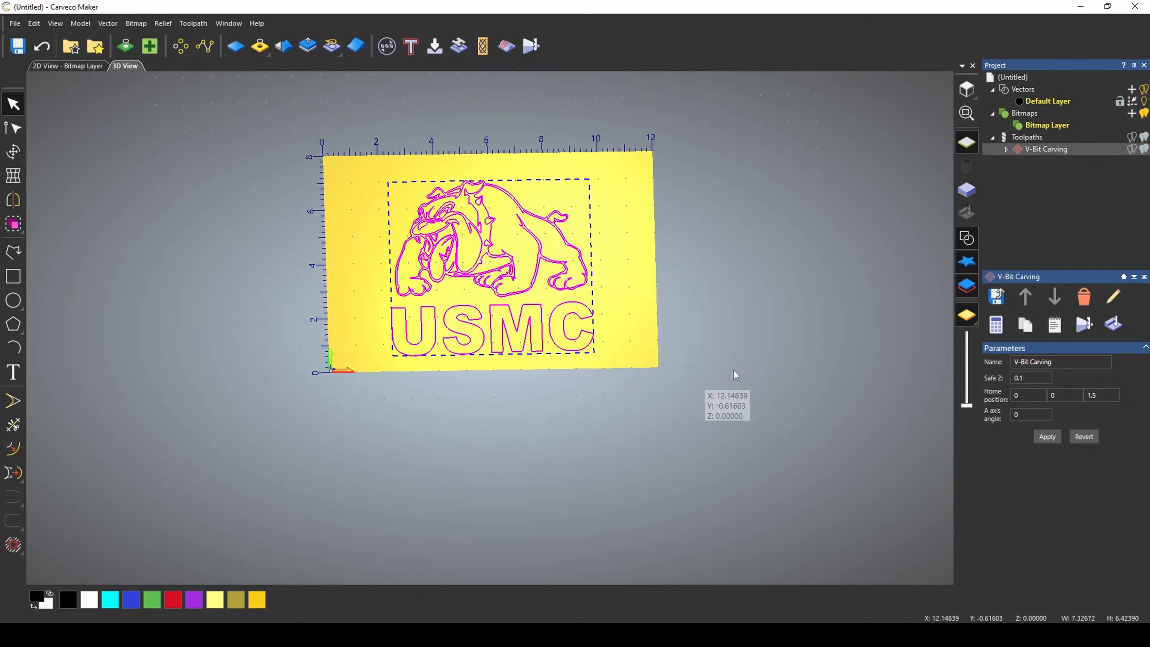
double_click(1040, 150)
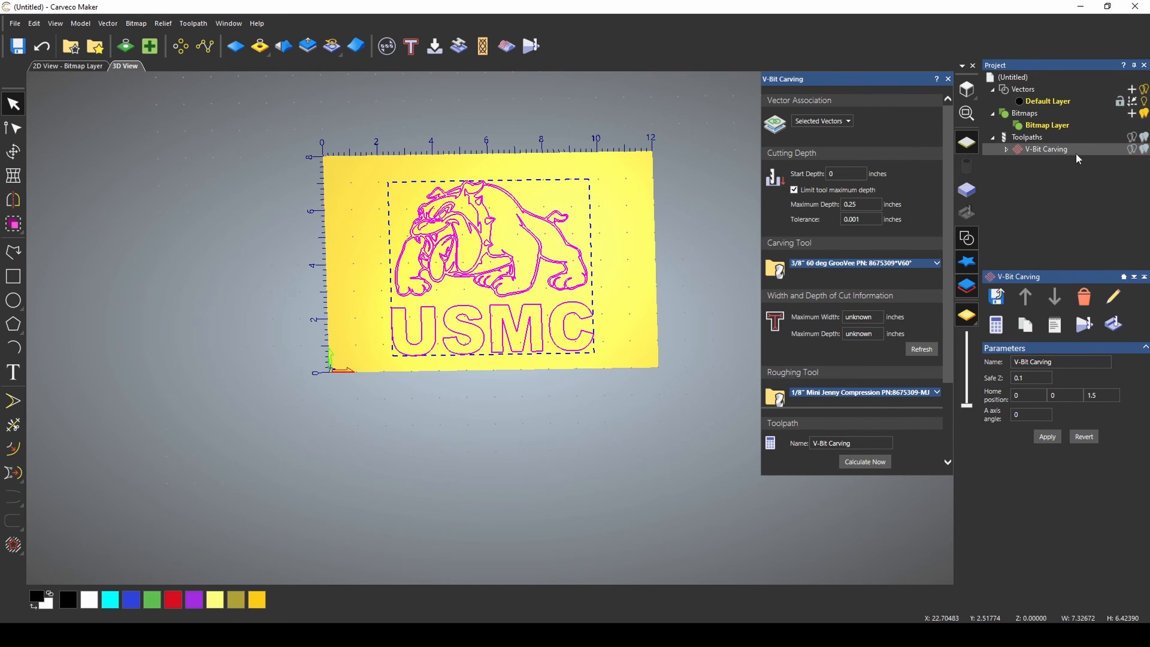
scroll(864, 171, down, 2)
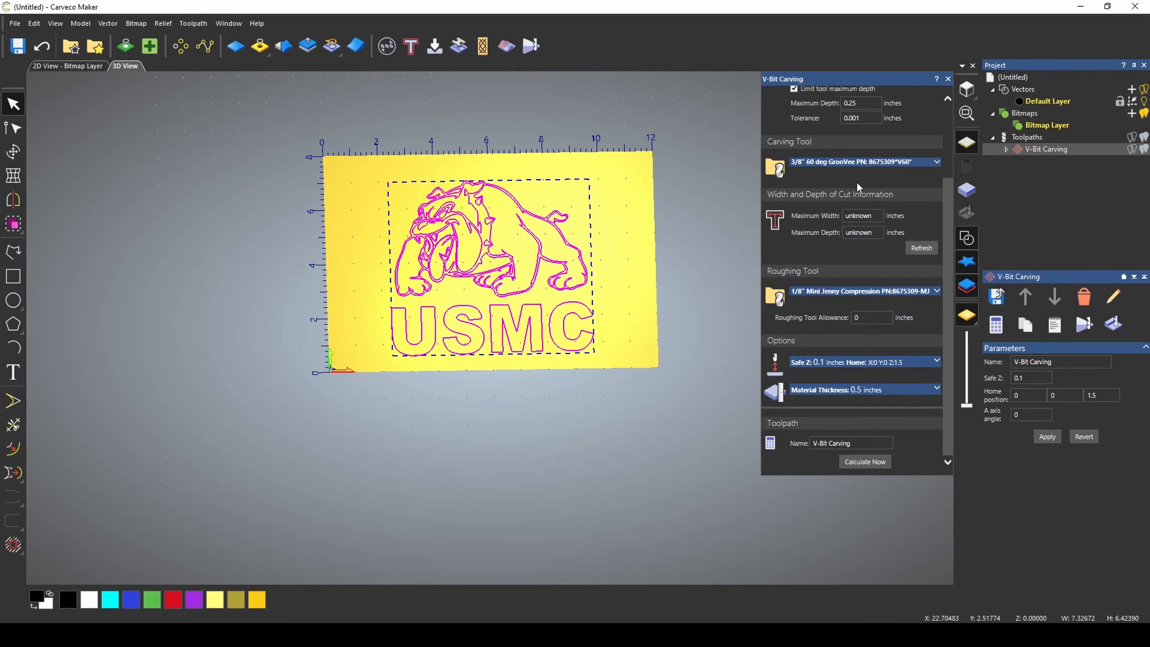
click(870, 464)
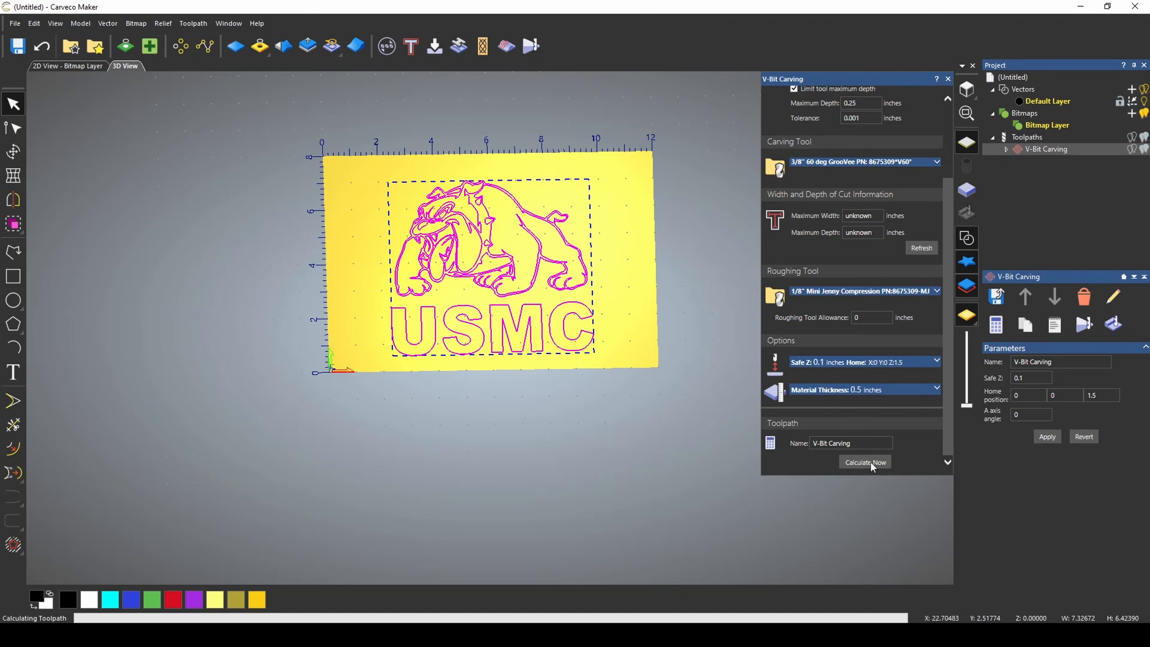
click(1113, 325)
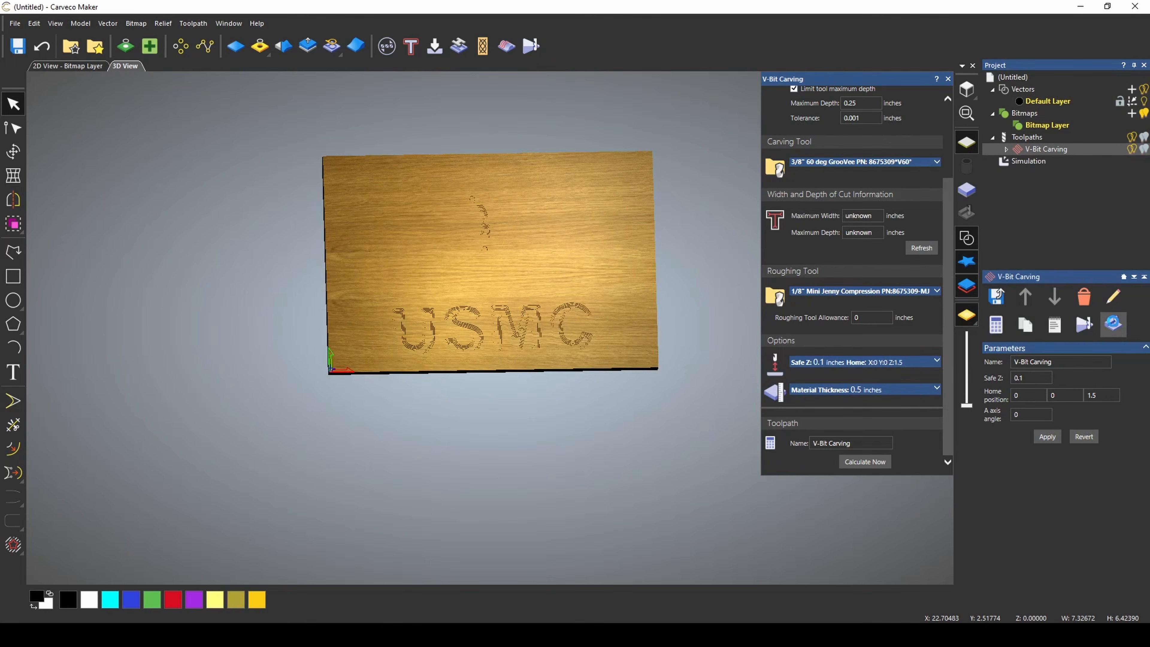
Examine the simulated USMC letters up close, especially the letter floors and the bottoms of the U and S, and compare them with the bulldog.
scroll(446, 347, up, 3)
scroll(446, 346, up, 5)
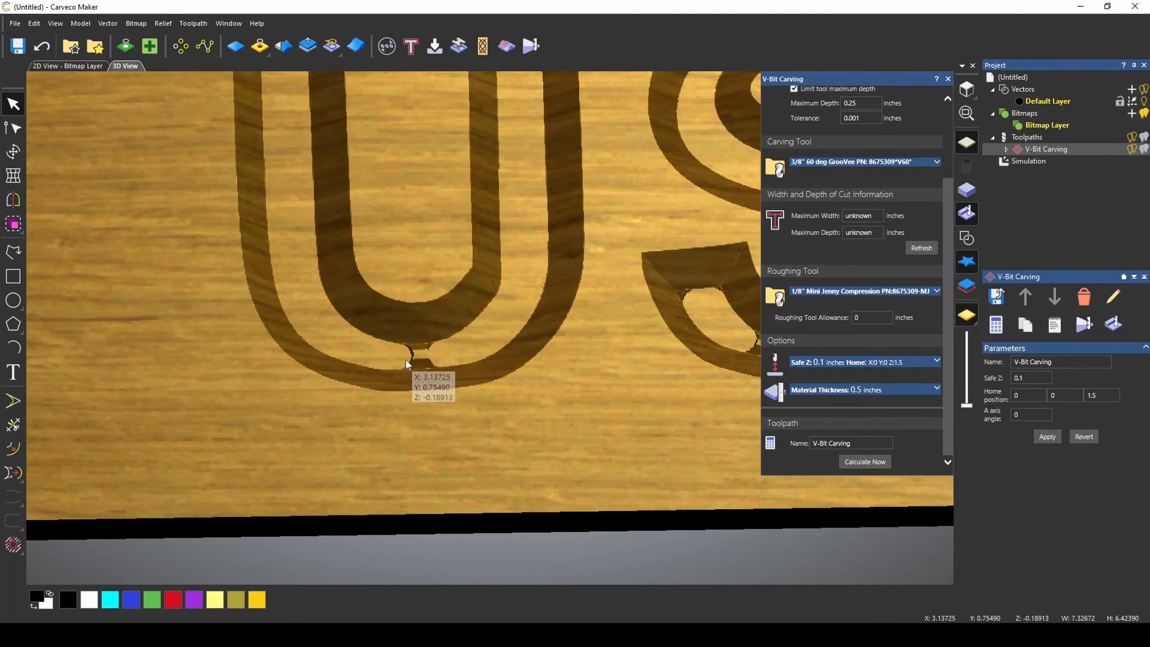
scroll(442, 358, down, 3)
scroll(453, 365, down, 4)
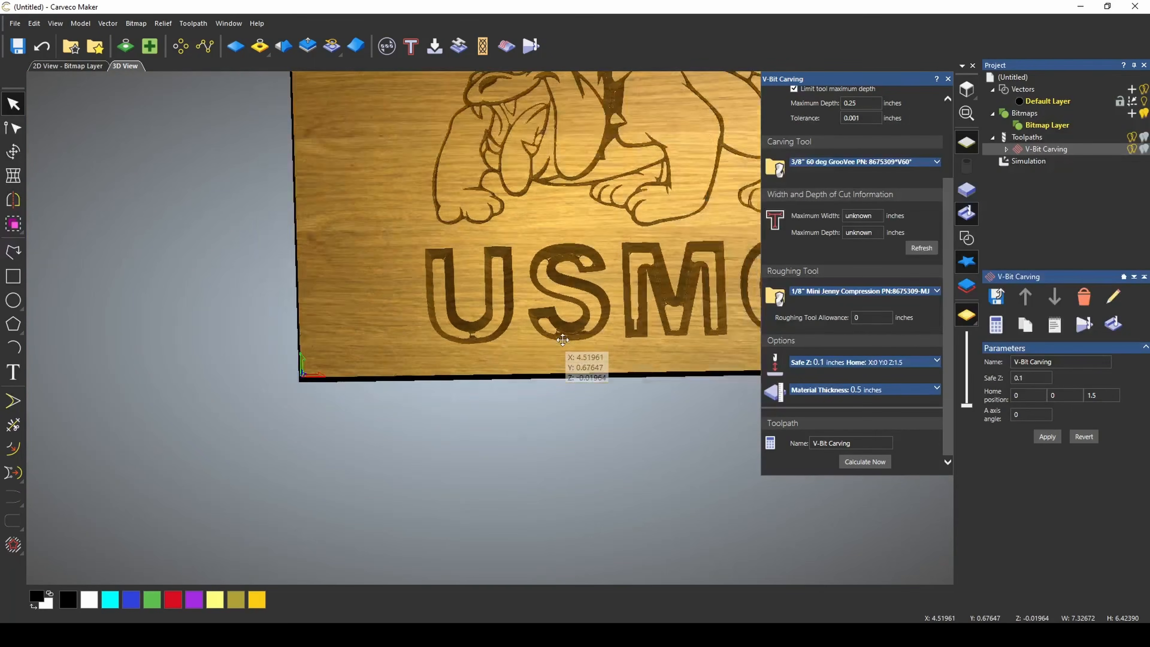
scroll(550, 330, up, 6)
scroll(549, 325, up, 2)
scroll(549, 325, down, 7)
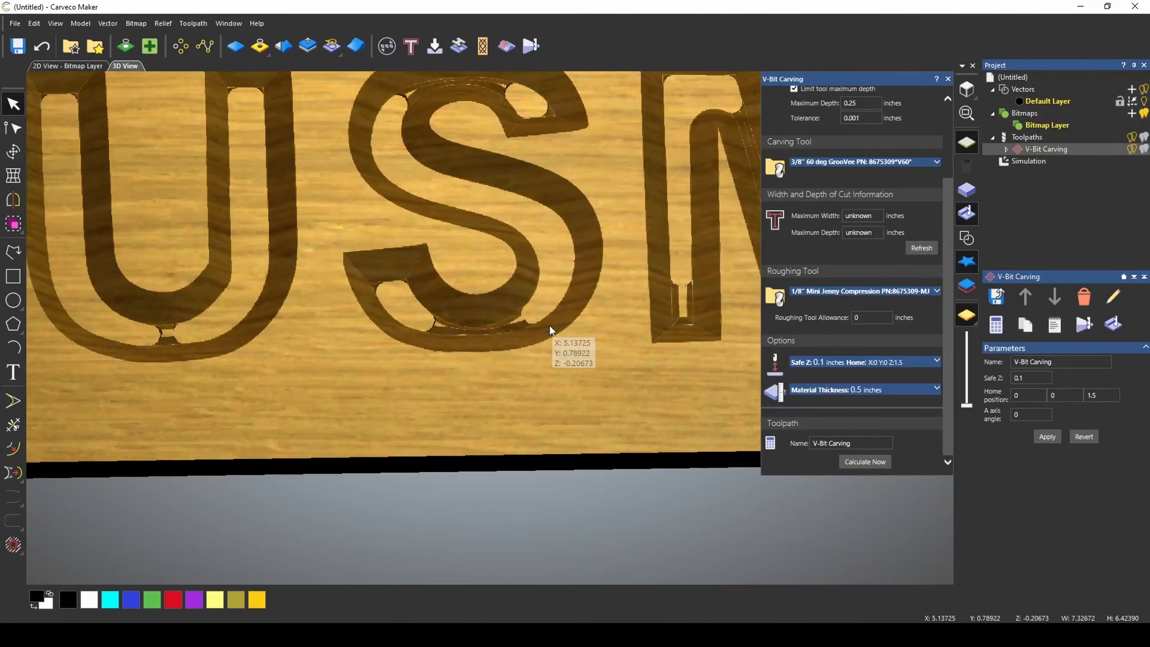
scroll(549, 325, down, 2)
scroll(549, 325, up, 5)
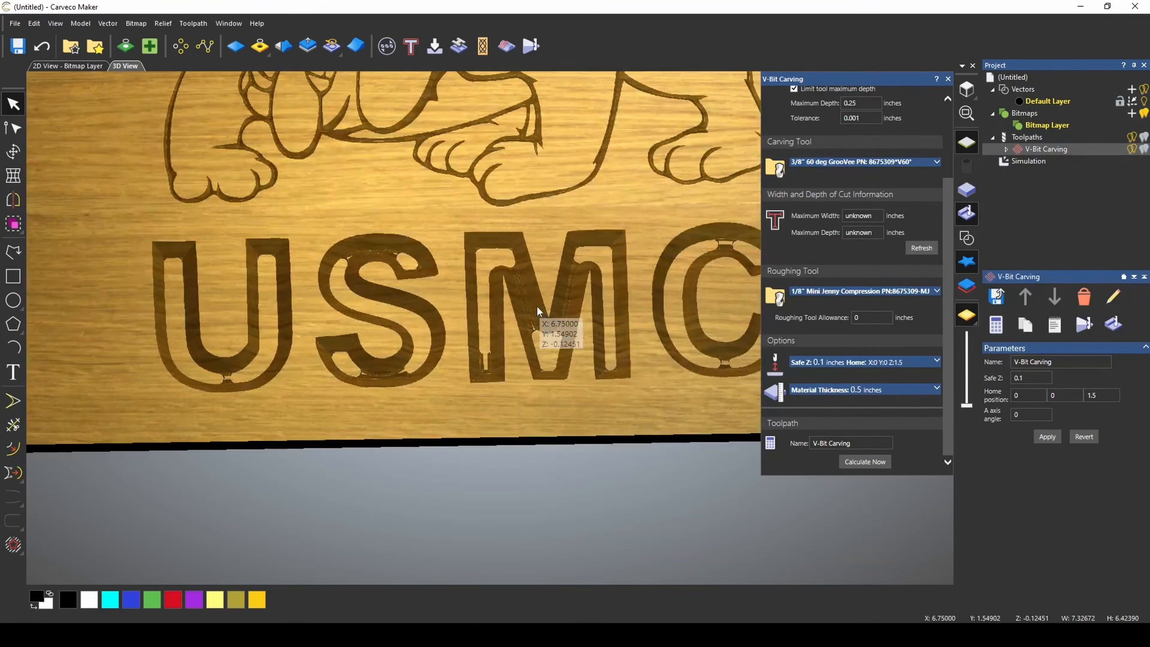
scroll(585, 321, down, 3)
drag(584, 334, 487, 378)
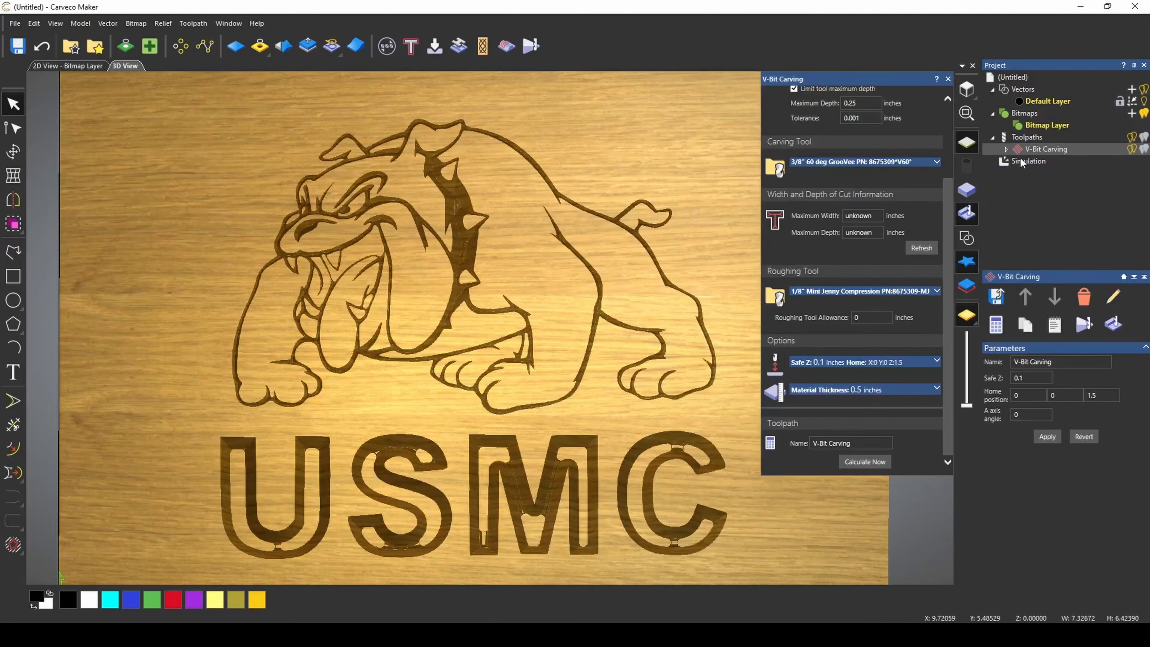
Delete the simulation and show the artwork vectors with the V-Bit Carving toolpath hidden.
click(1022, 163)
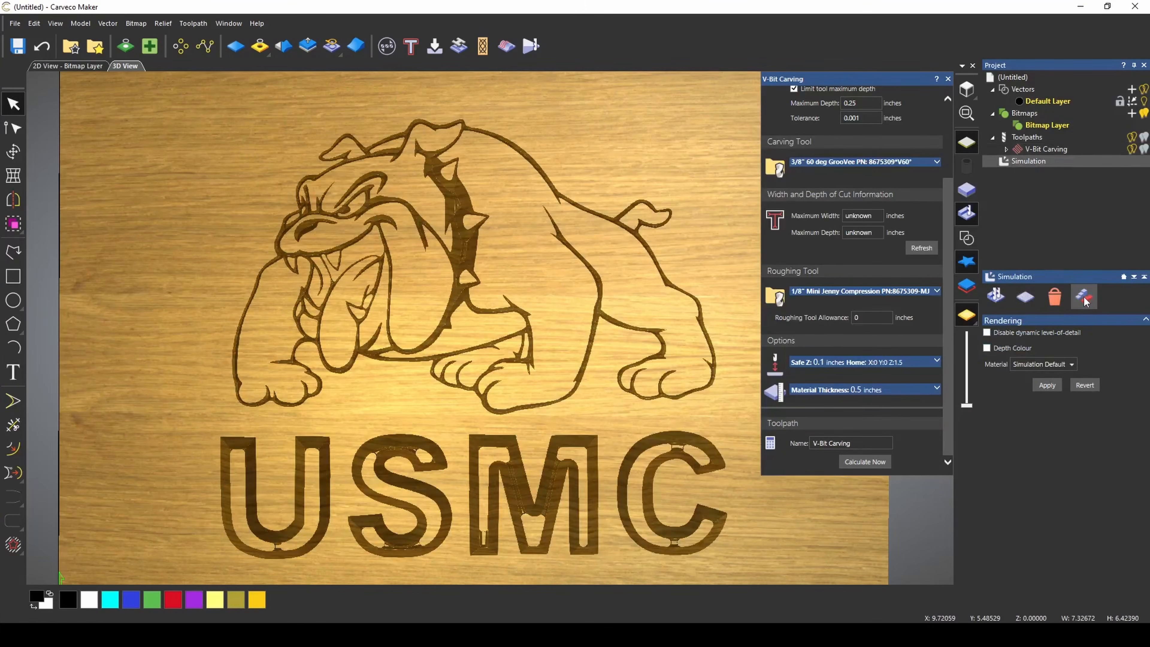
click(1056, 298)
click(1084, 296)
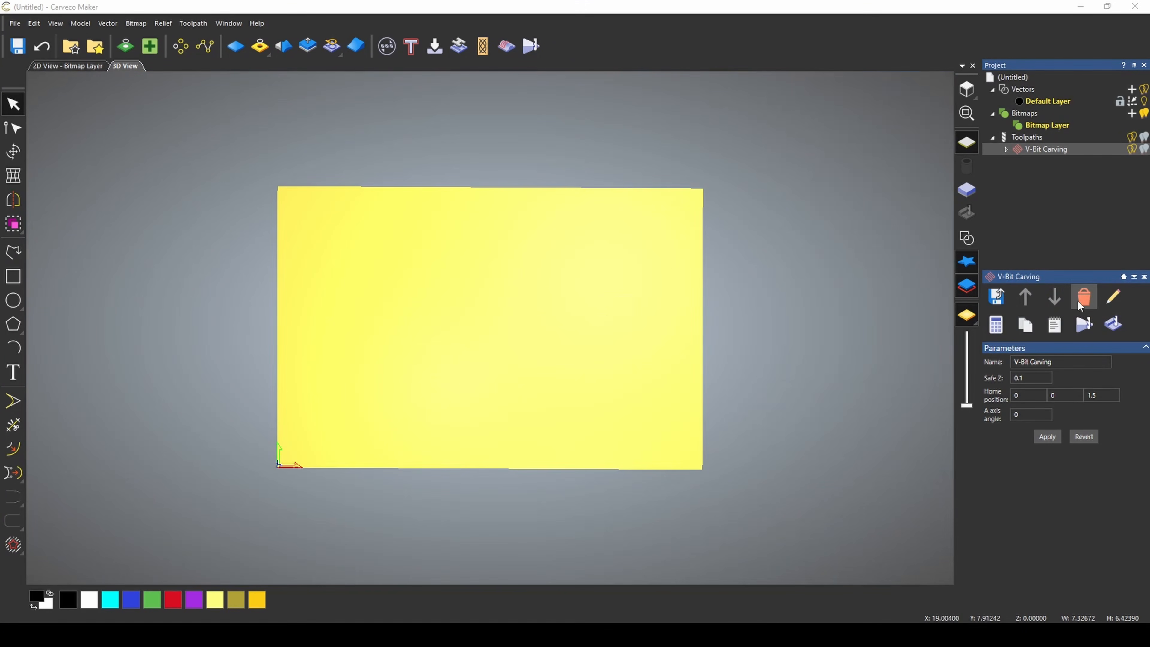
click(591, 342)
drag(482, 374, 494, 345)
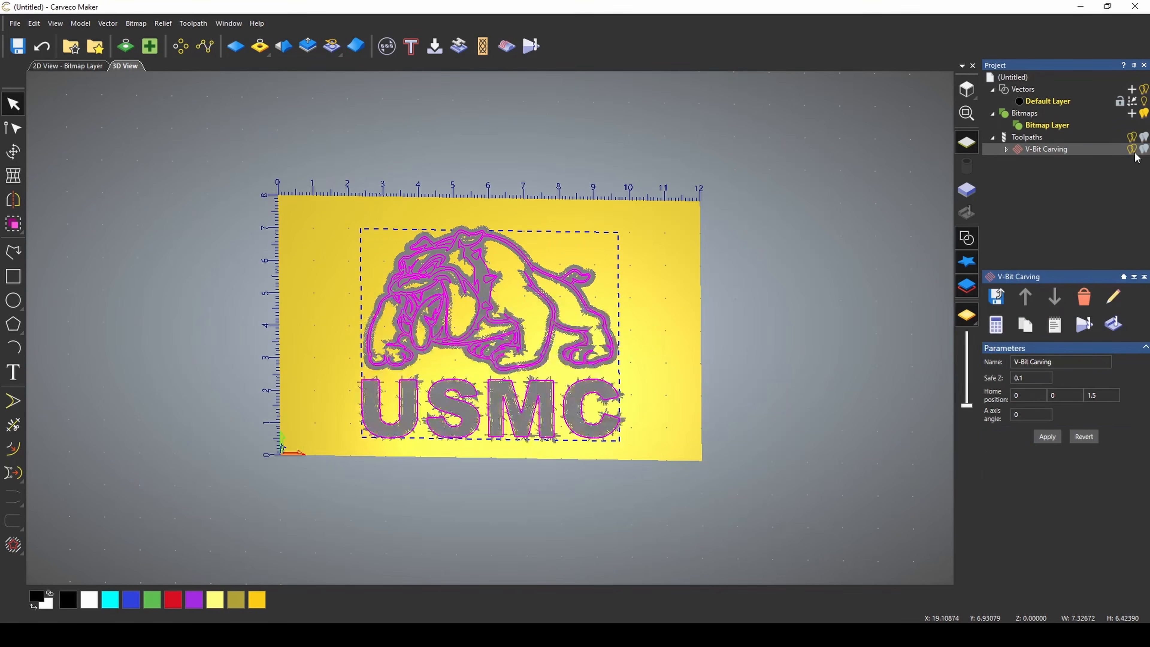
click(1132, 150)
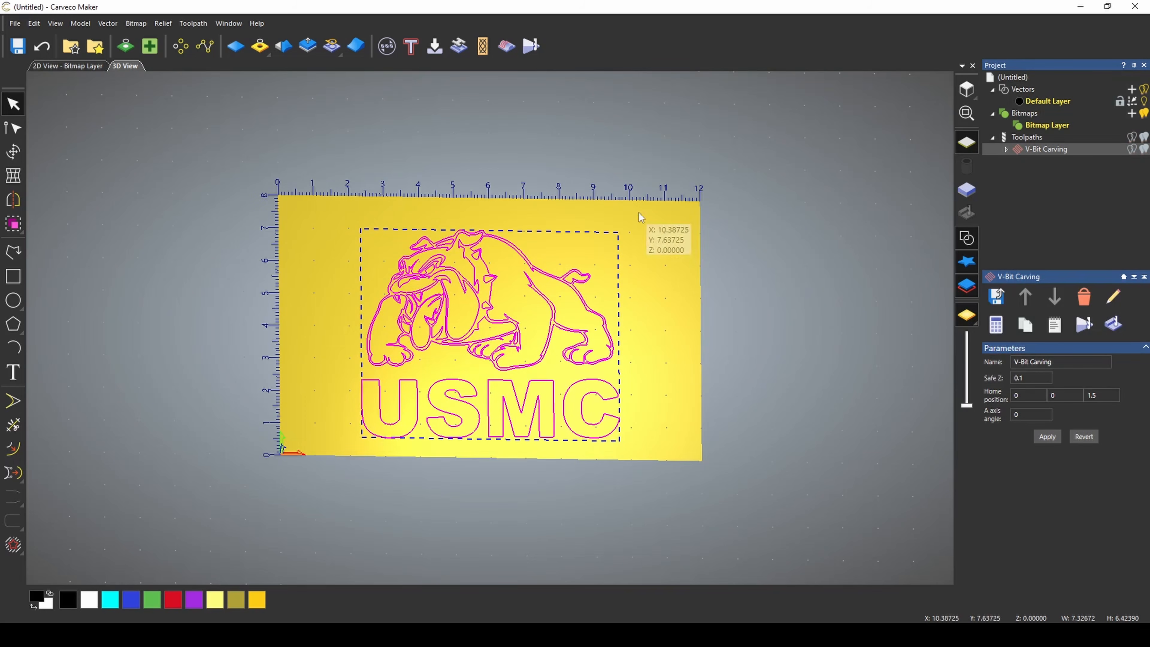
Create a 9 x 7.25 inch rectangle around the bulldog and USMC lettering, centred at about X 6.04, Y 3.83.
click(1014, 138)
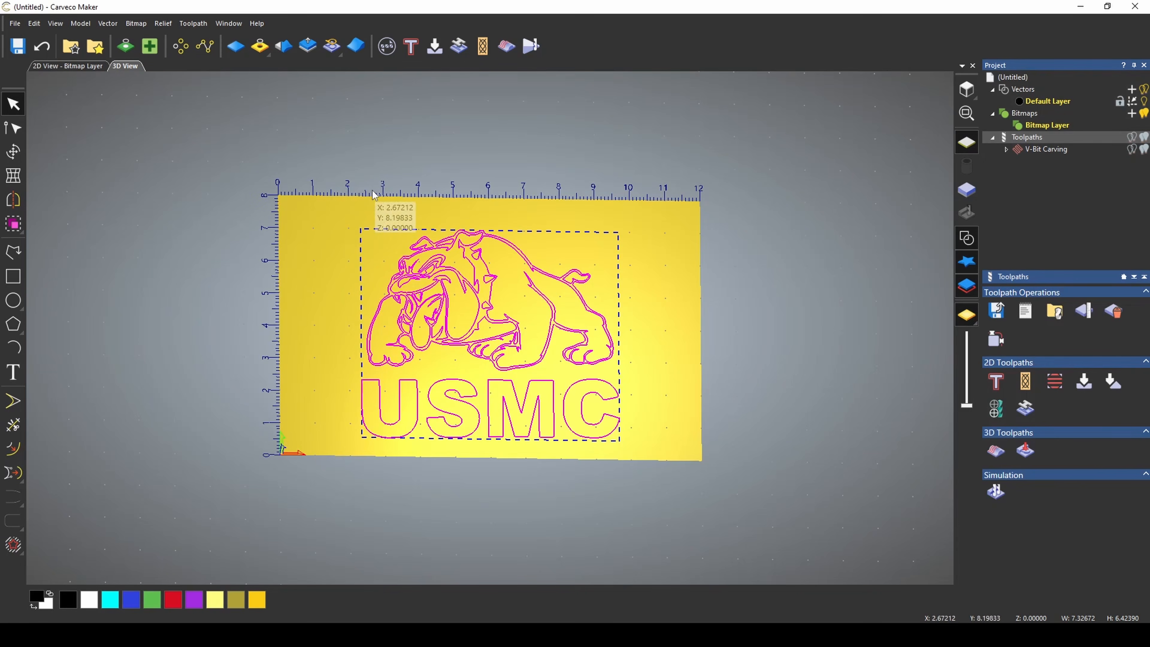
click(665, 383)
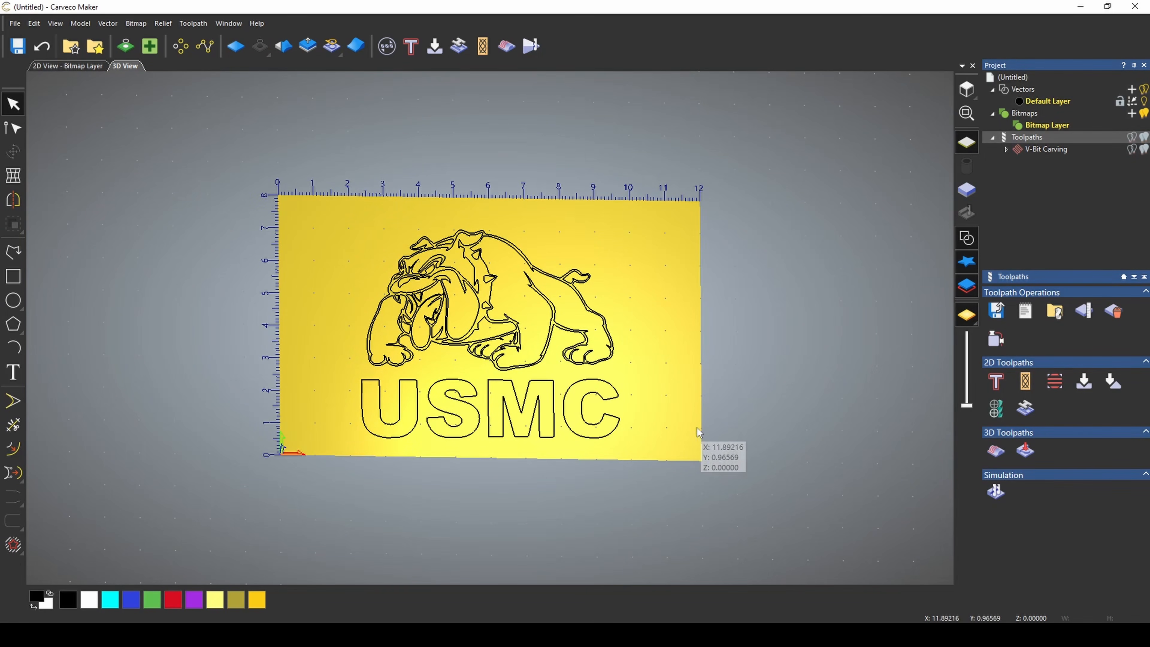
click(13, 277)
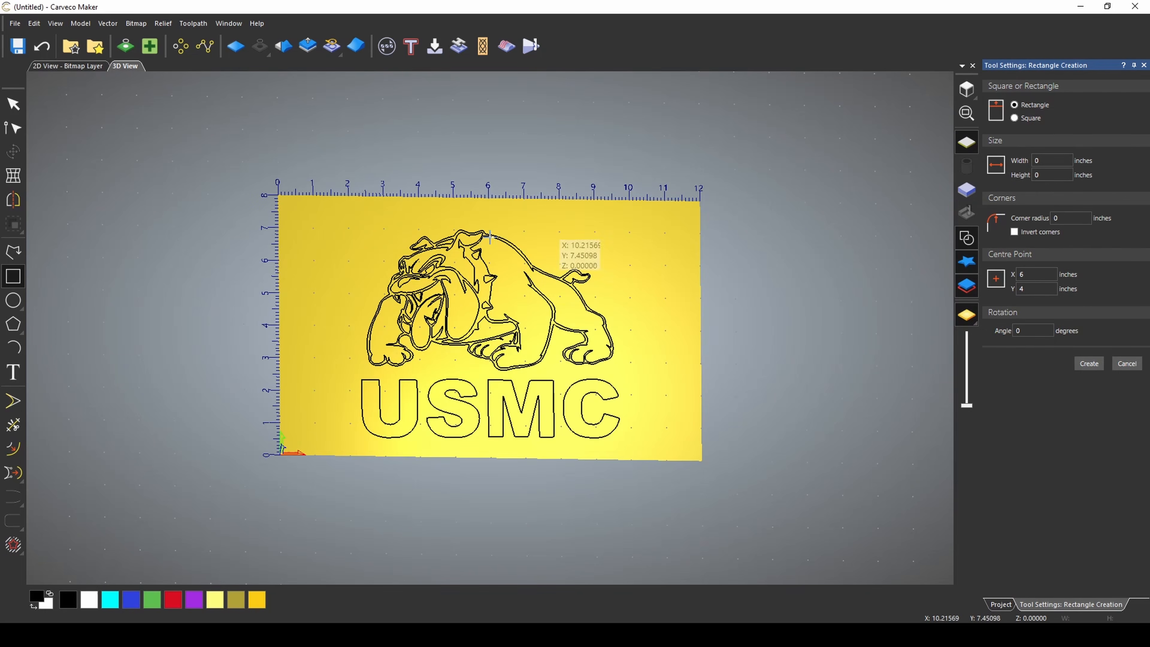
drag(339, 214, 649, 453)
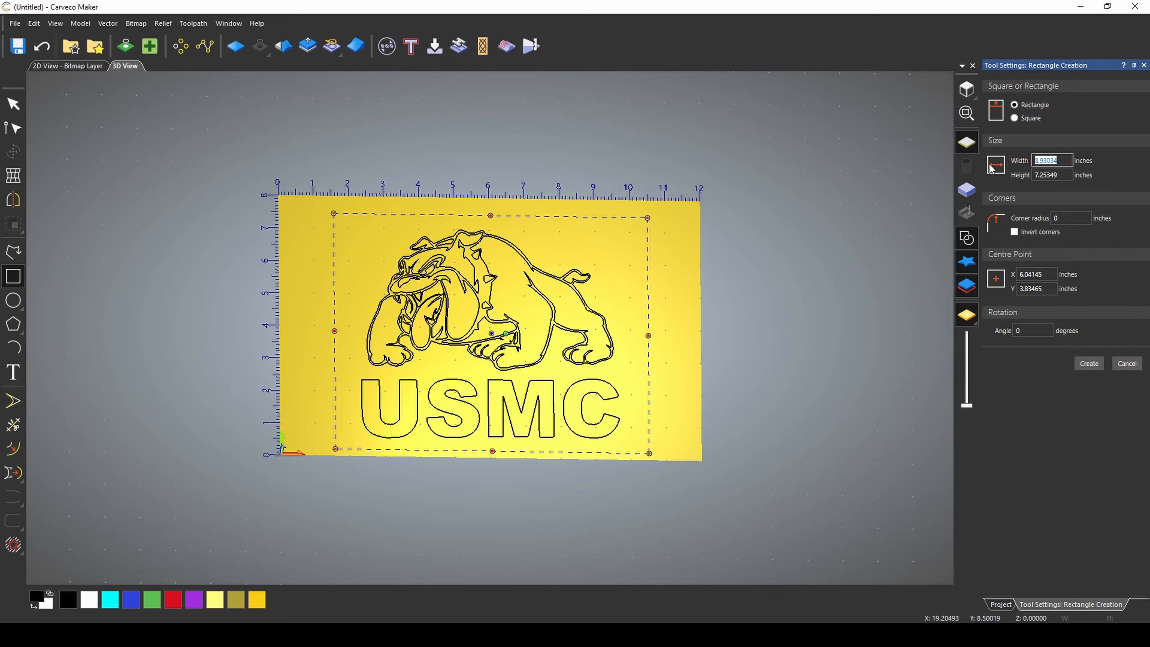
text(9)
key(Tab)
text(7.2)
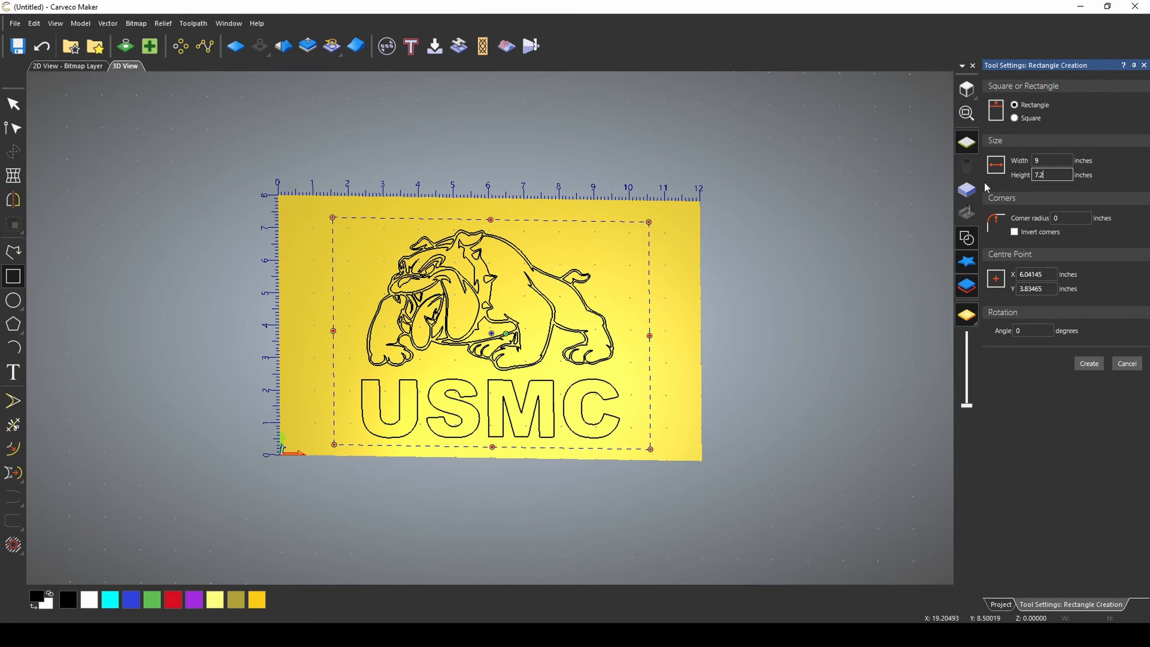
text(5)
click(1088, 364)
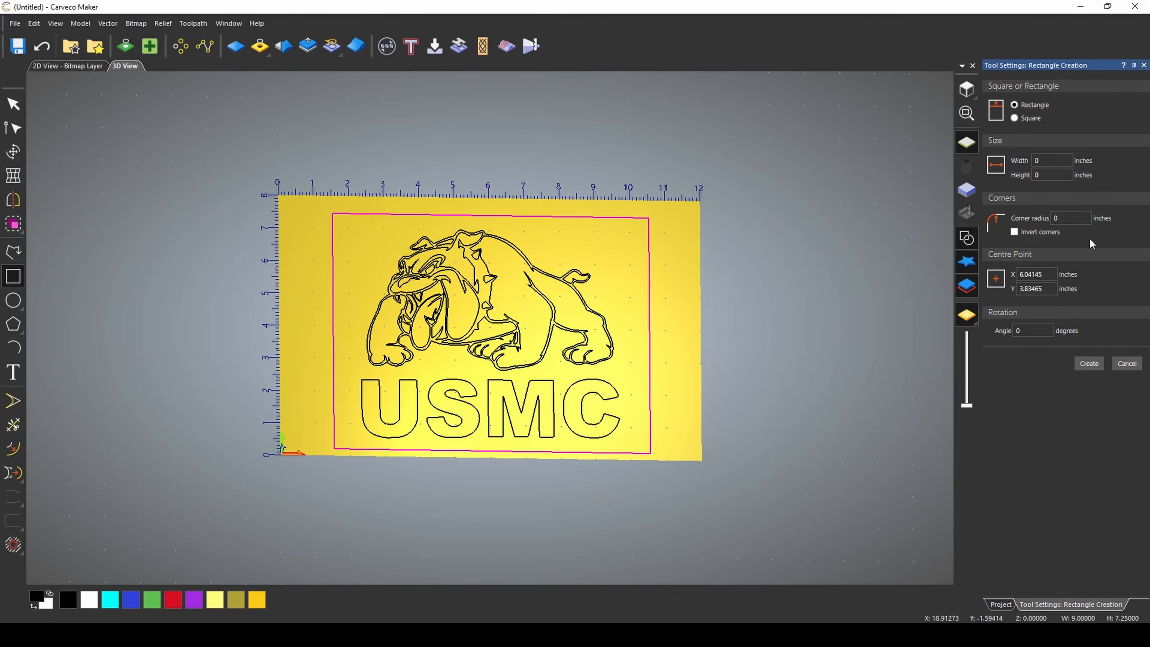
click(1144, 65)
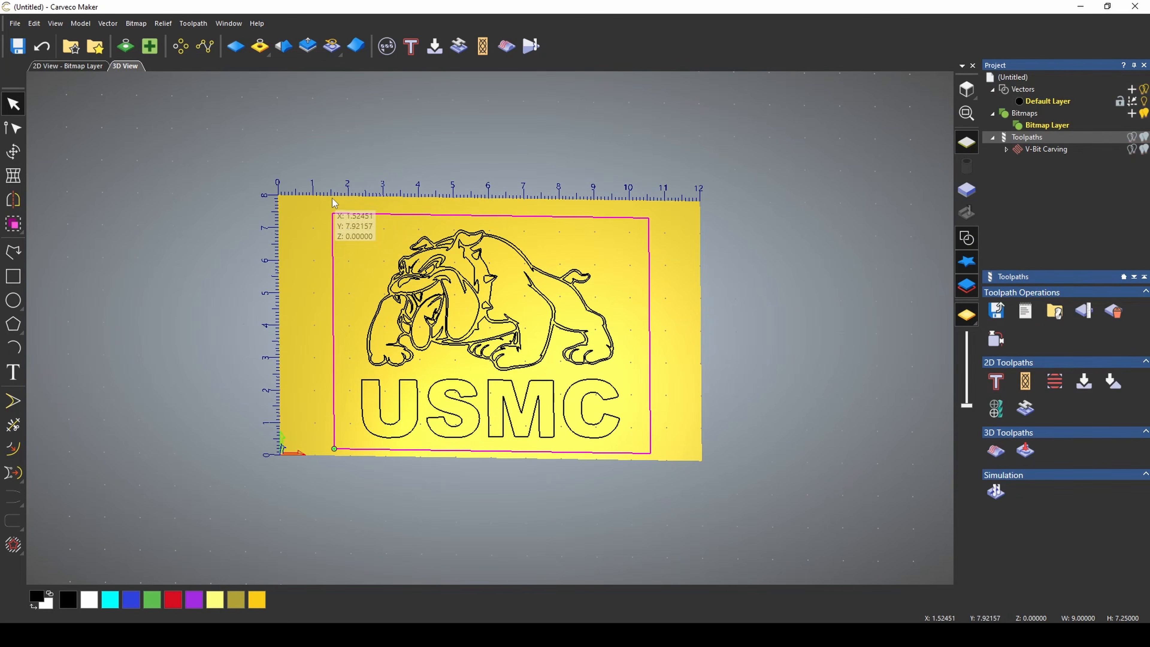
Start a Profiling toolpath on the selected rectangle, cutting outside the vector with sharp corners.
click(1003, 384)
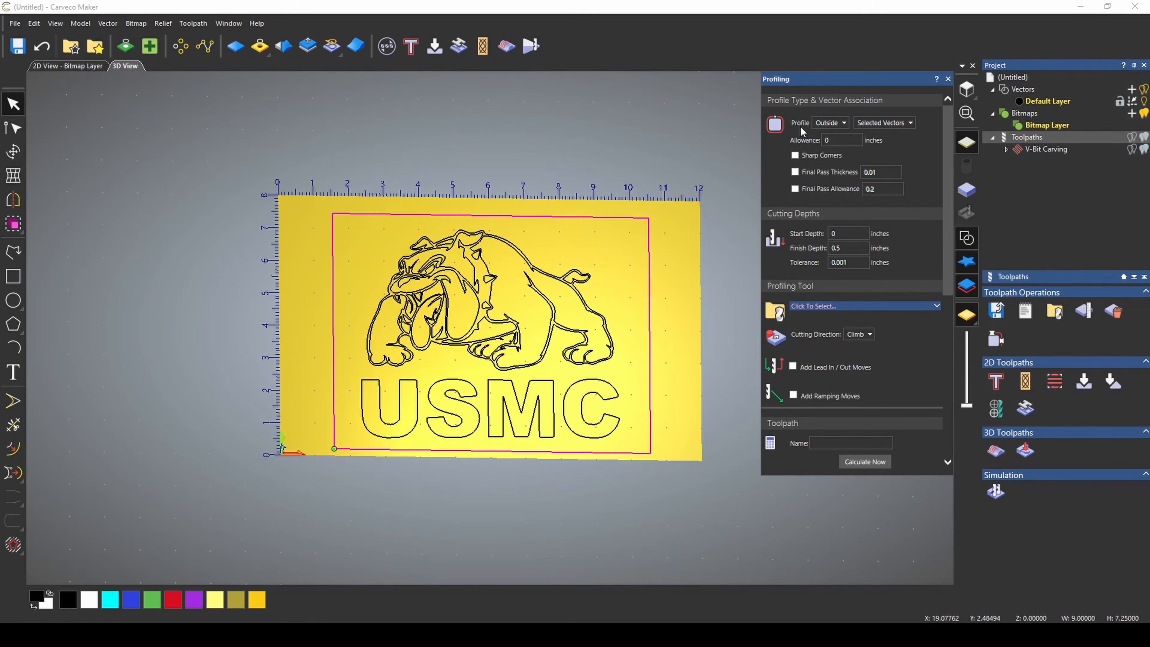
click(825, 126)
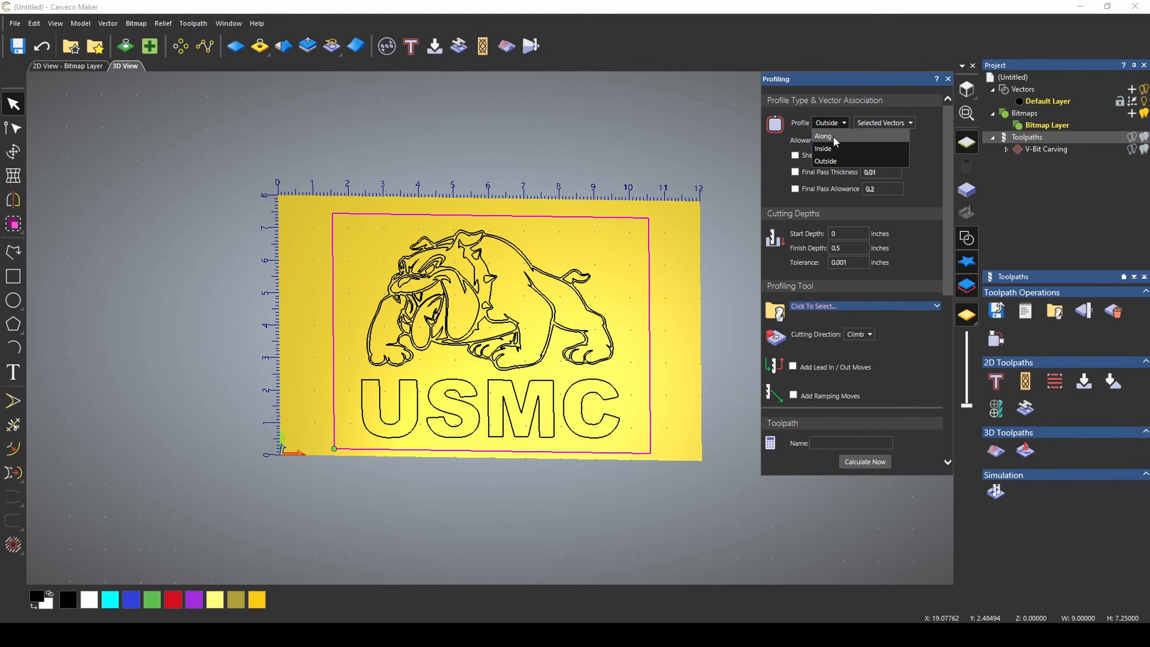
click(827, 126)
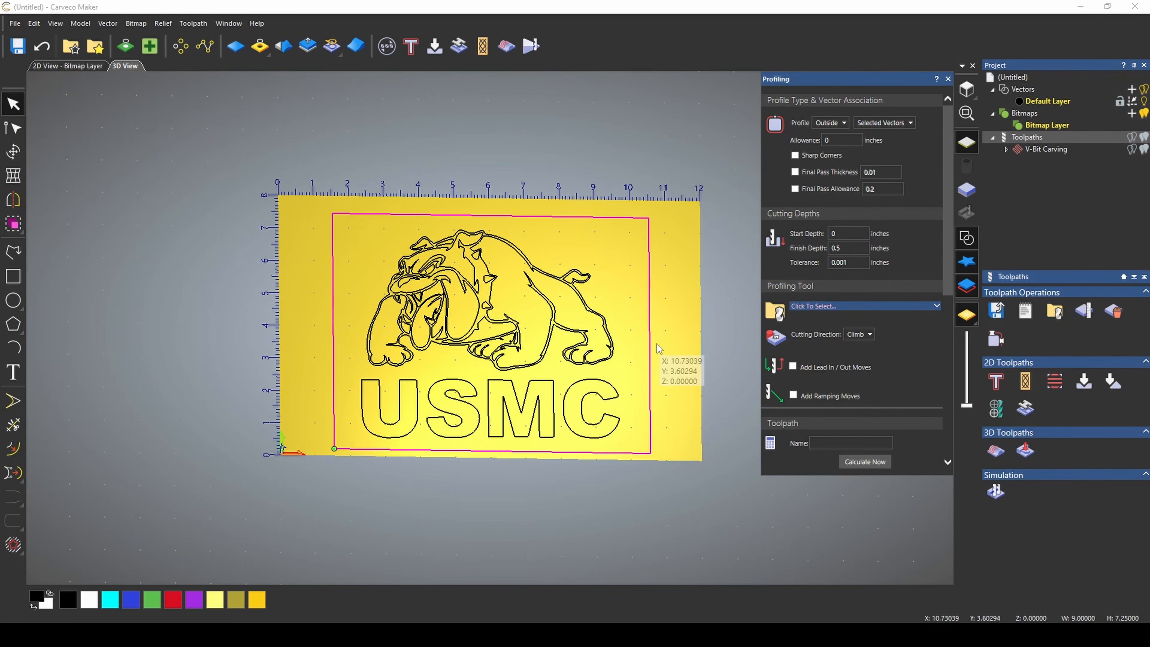
click(795, 156)
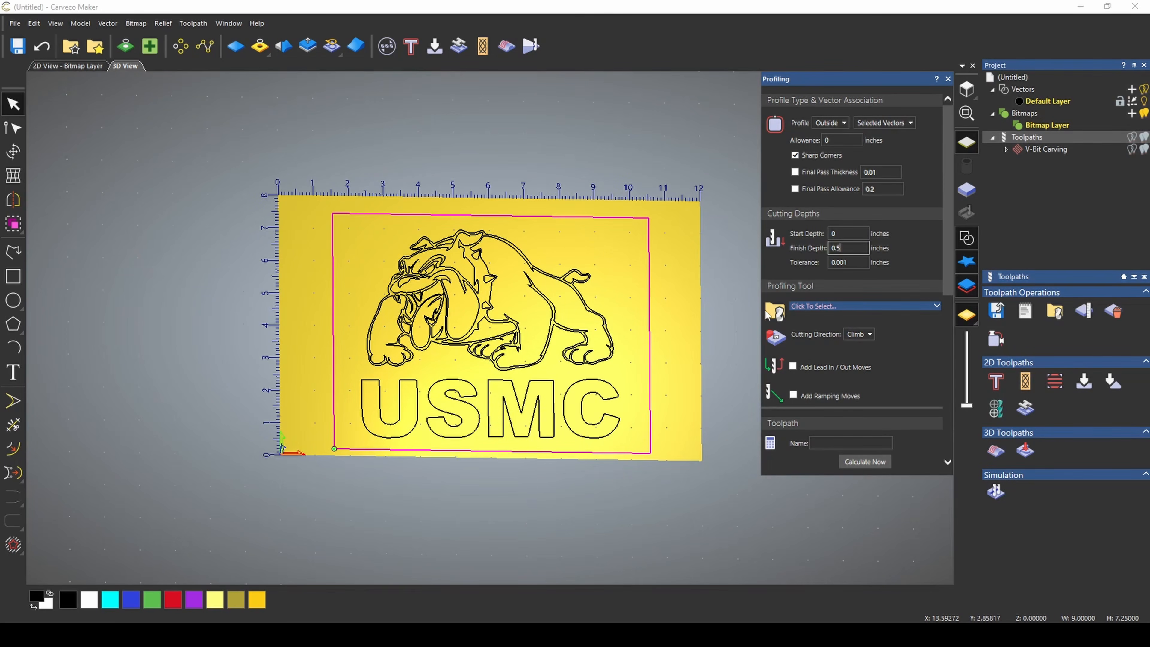
Assign the 1/4" Downtown Jenny Down Shear as the profiling tool and set its ramping moves to Smooth.
click(859, 311)
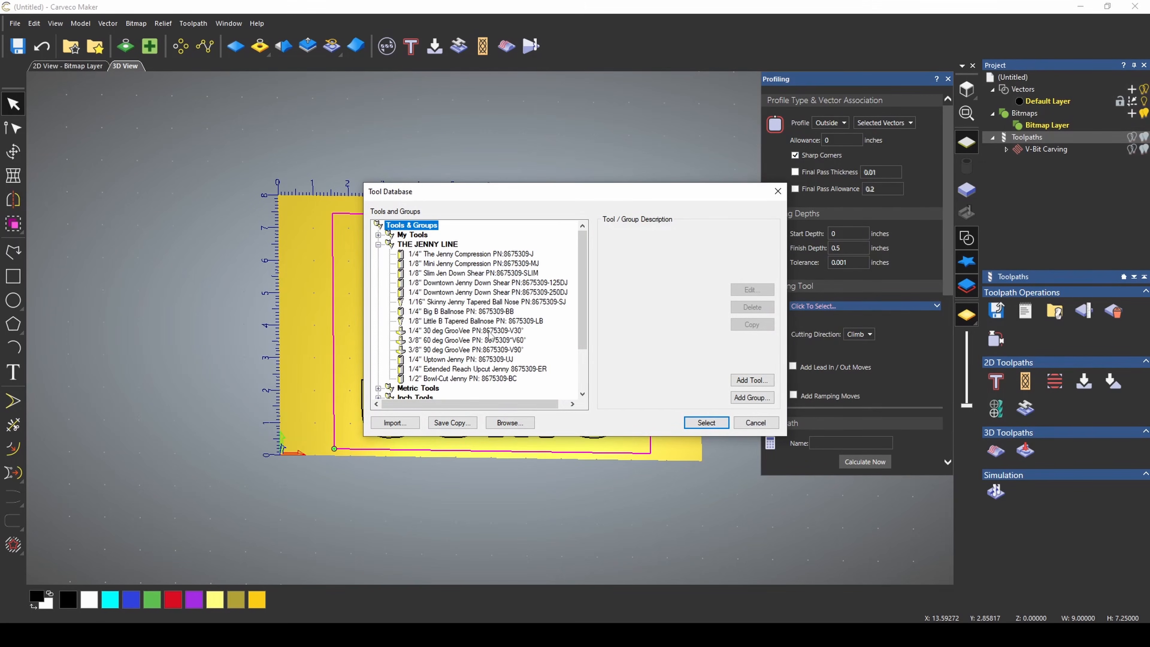
click(447, 294)
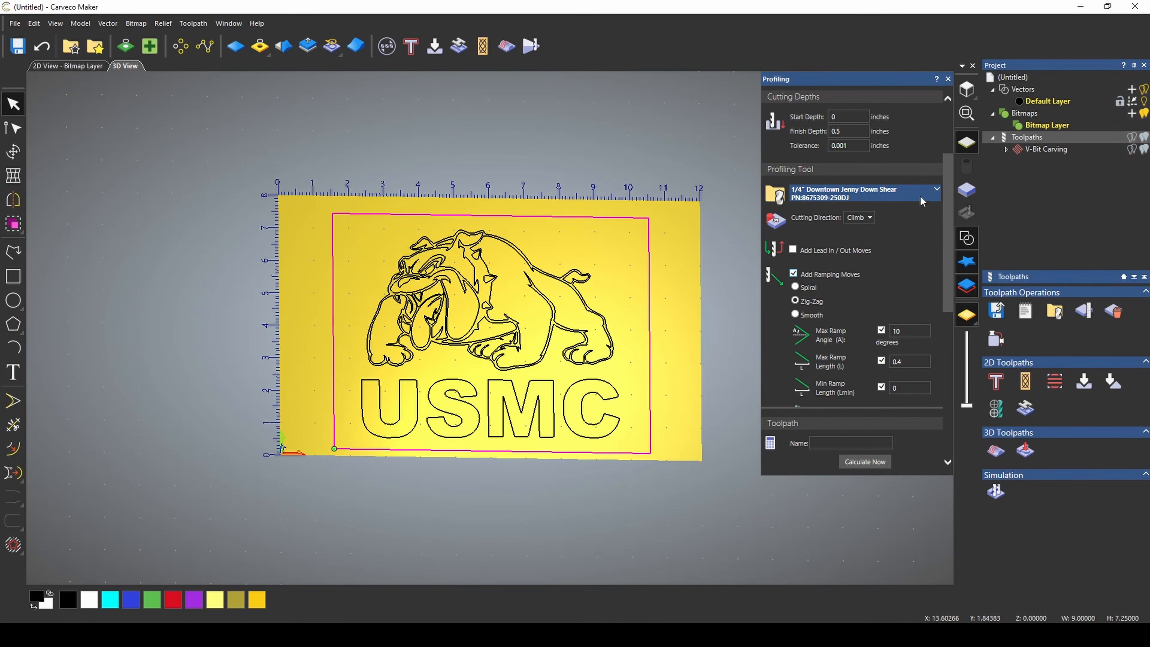
click(795, 314)
scroll(875, 293, down, 1)
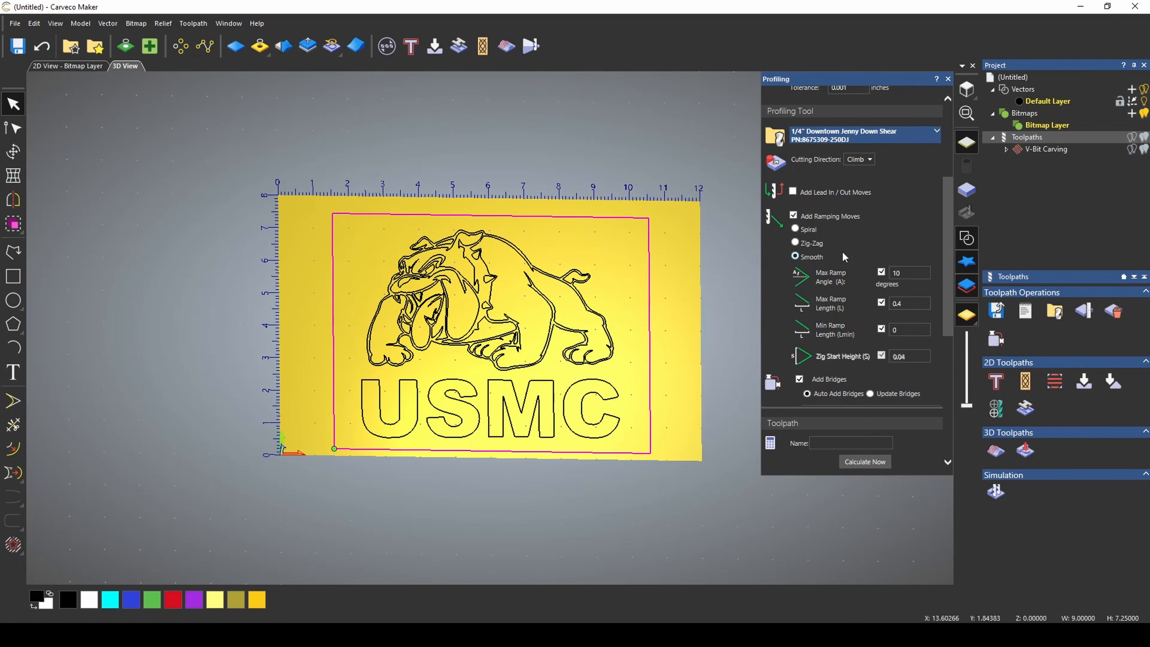
Enable bridges on the profiling toolpath with automatic bridge placement.
scroll(856, 256, up, 1)
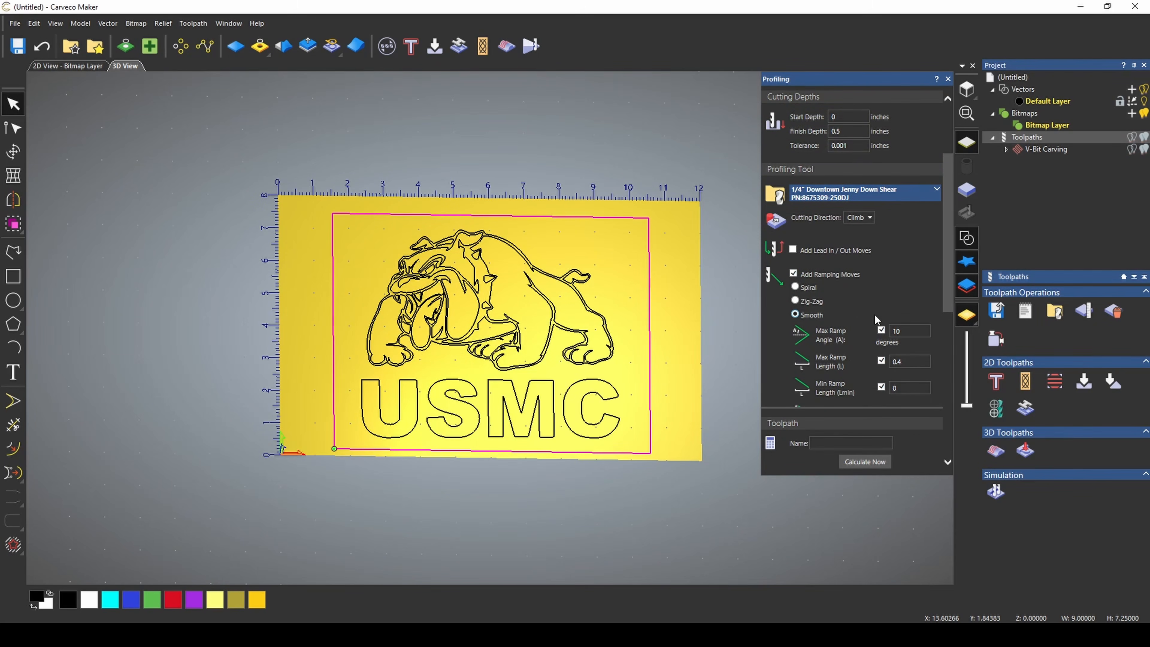
scroll(874, 314, down, 1)
scroll(806, 301, down, 1)
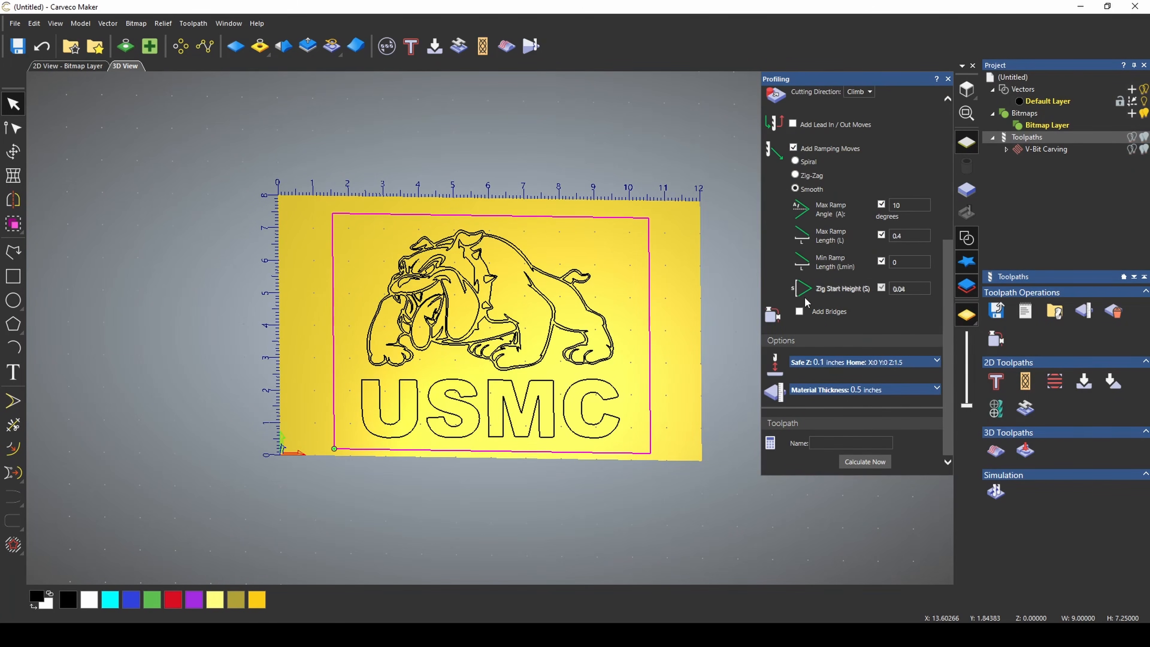
click(799, 311)
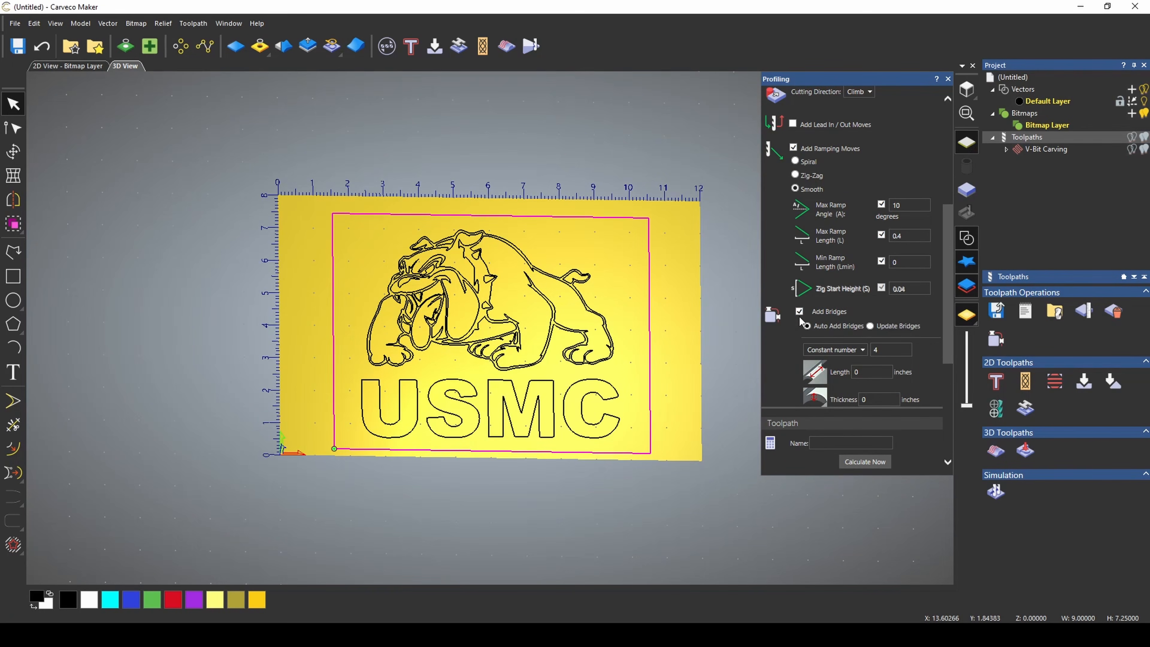
scroll(799, 320, down, 2)
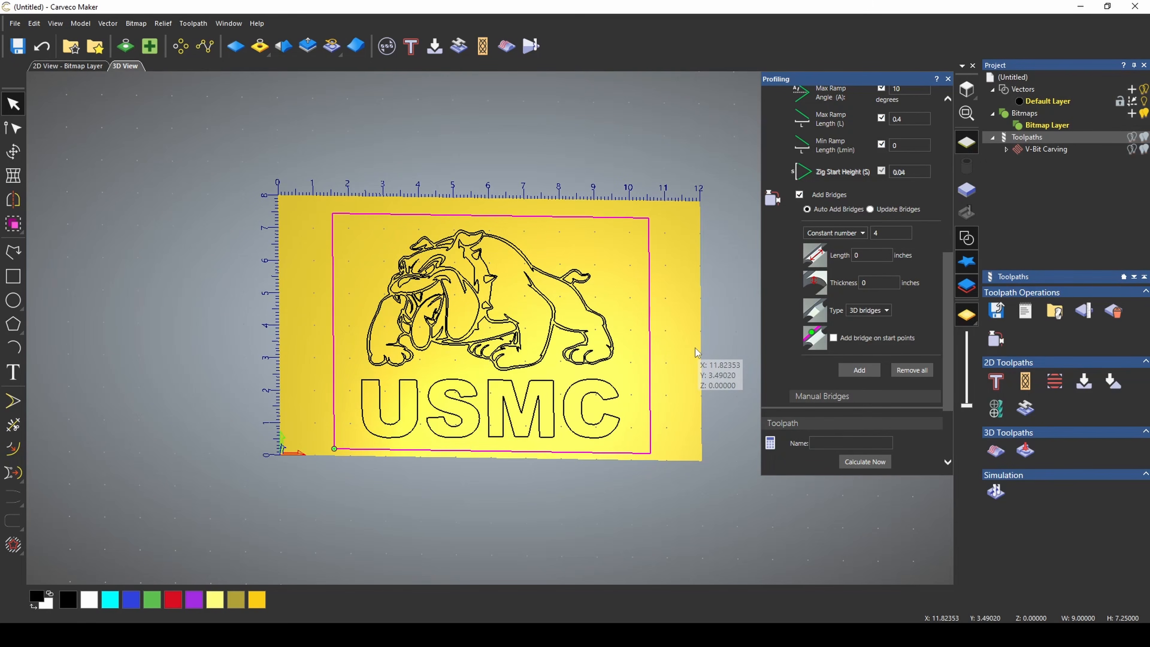
Add four 3D bridges to the rectangle, each 0.25 inches long and 0.25 inches thick.
double_click(872, 255)
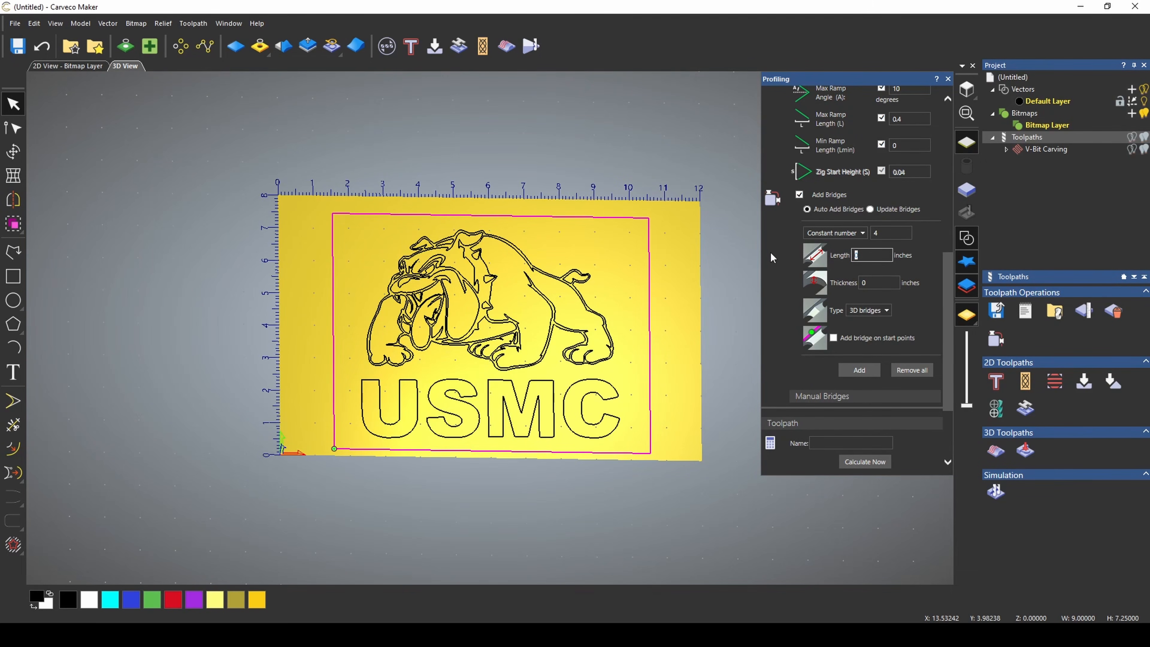
scroll(821, 325, up, 5)
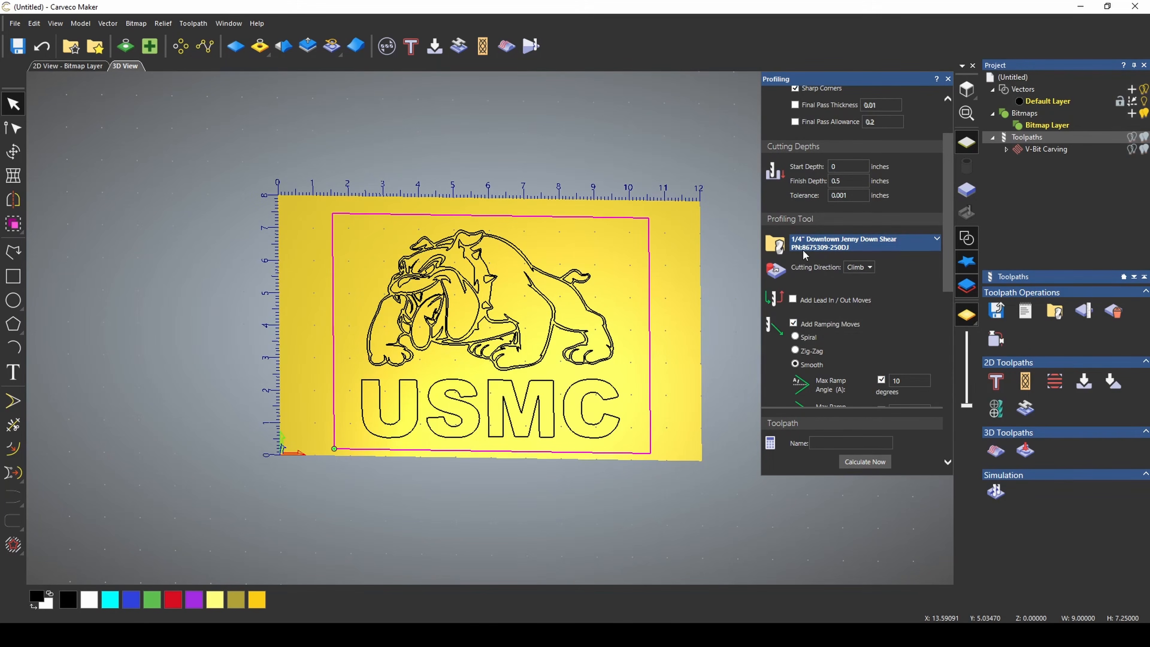
scroll(895, 330, down, 5)
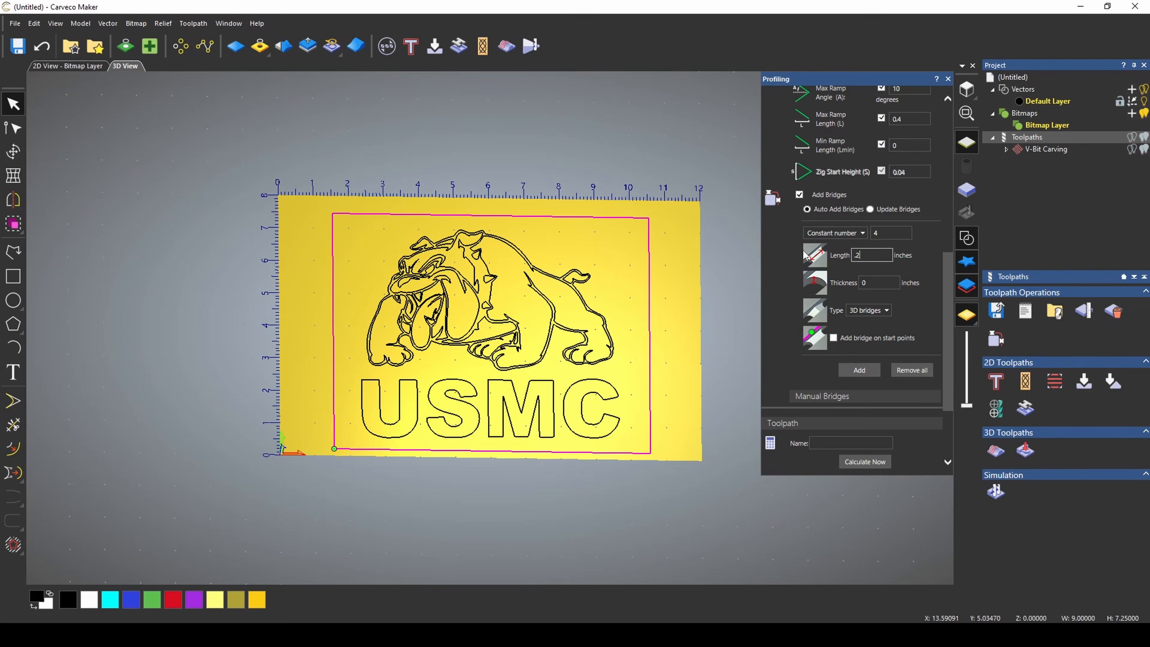
text(5)
key(Tab)
text(.25)
click(886, 311)
click(887, 311)
click(858, 371)
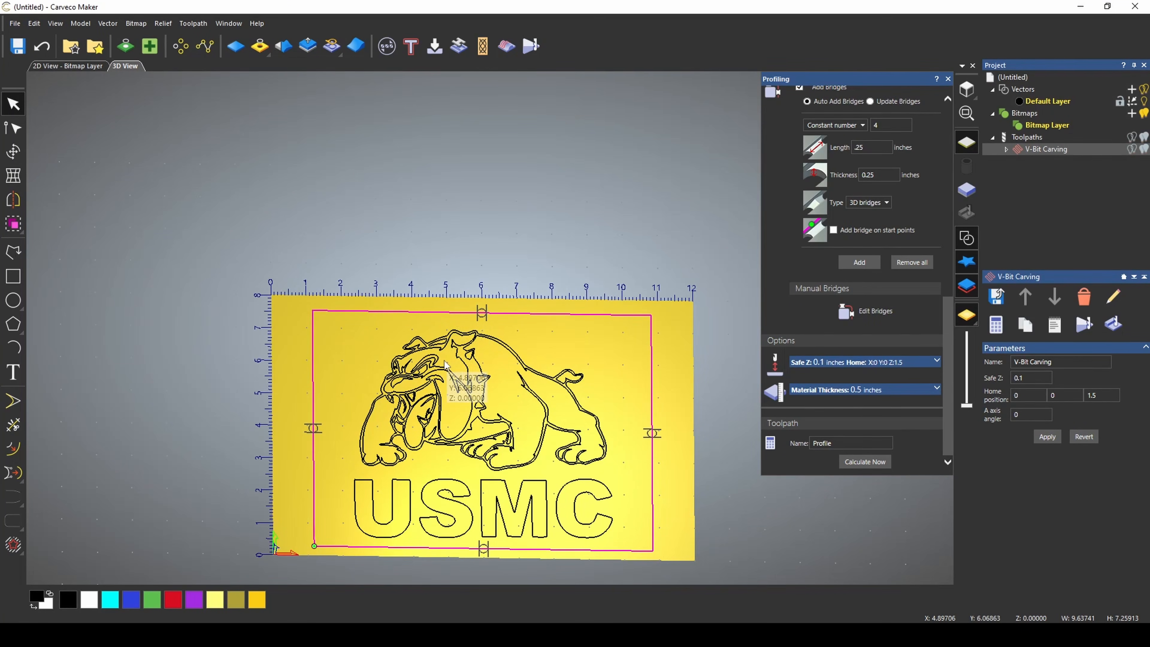
Calculate the Profile toolpath and simulate it to inspect the bridges around the cutout.
click(872, 462)
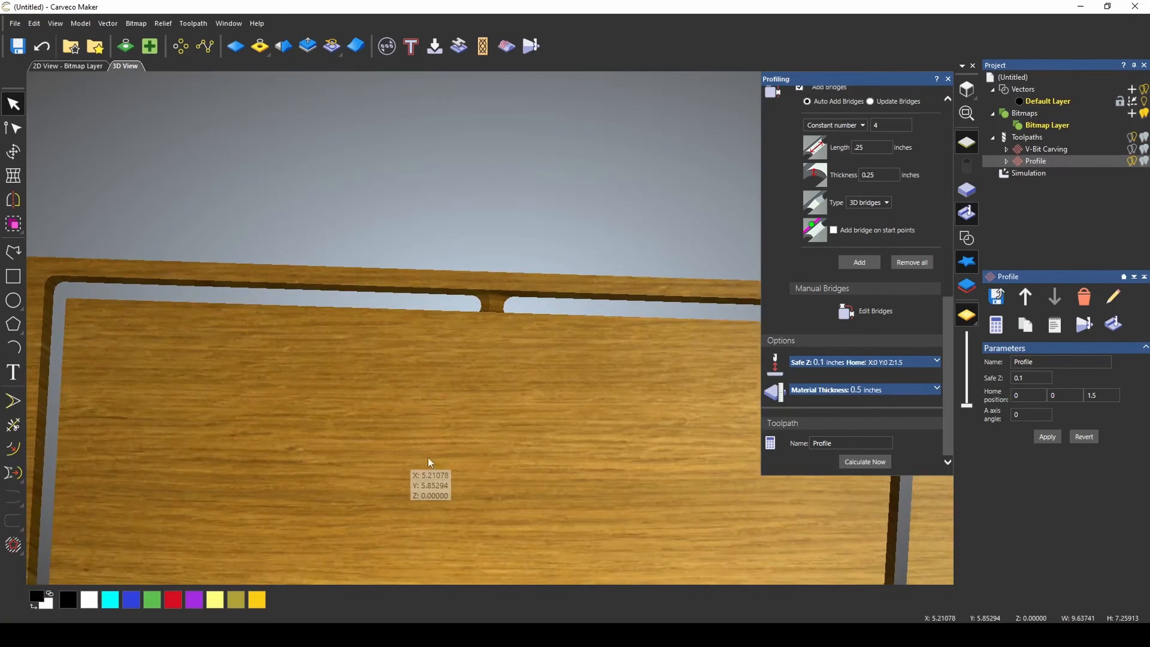
scroll(428, 458, down, 5)
scroll(352, 427, up, 4)
drag(353, 427, 380, 465)
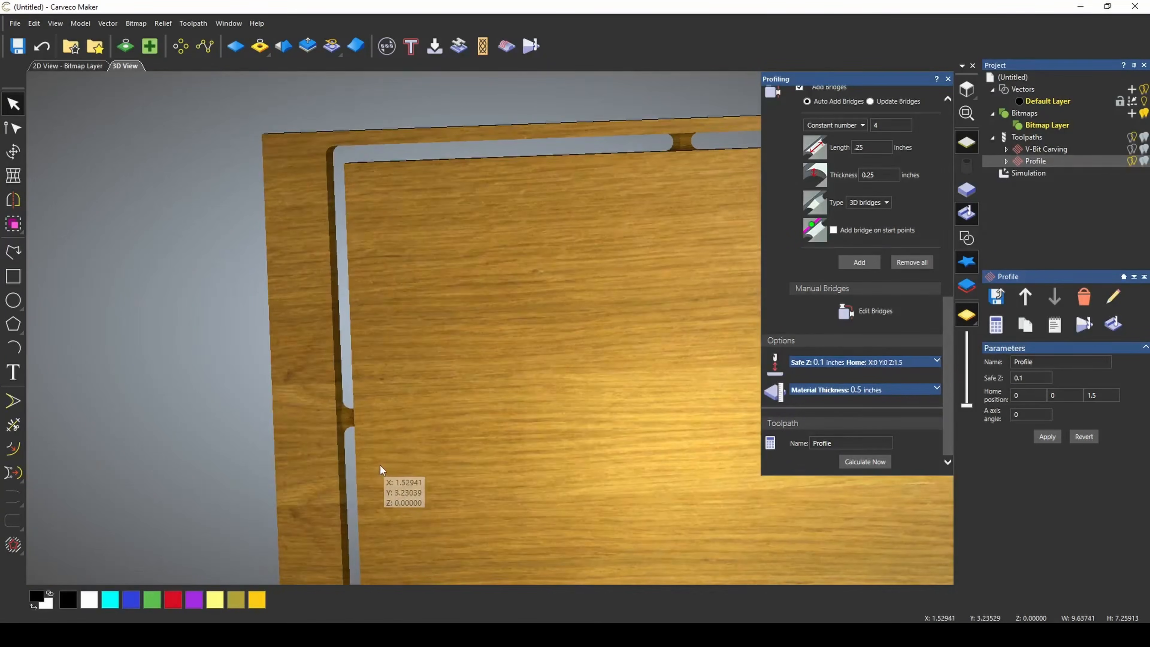
Simulate the V-Bit Carving toolpath on the same block and view the whole carved bulldog sign.
click(1046, 148)
click(1113, 324)
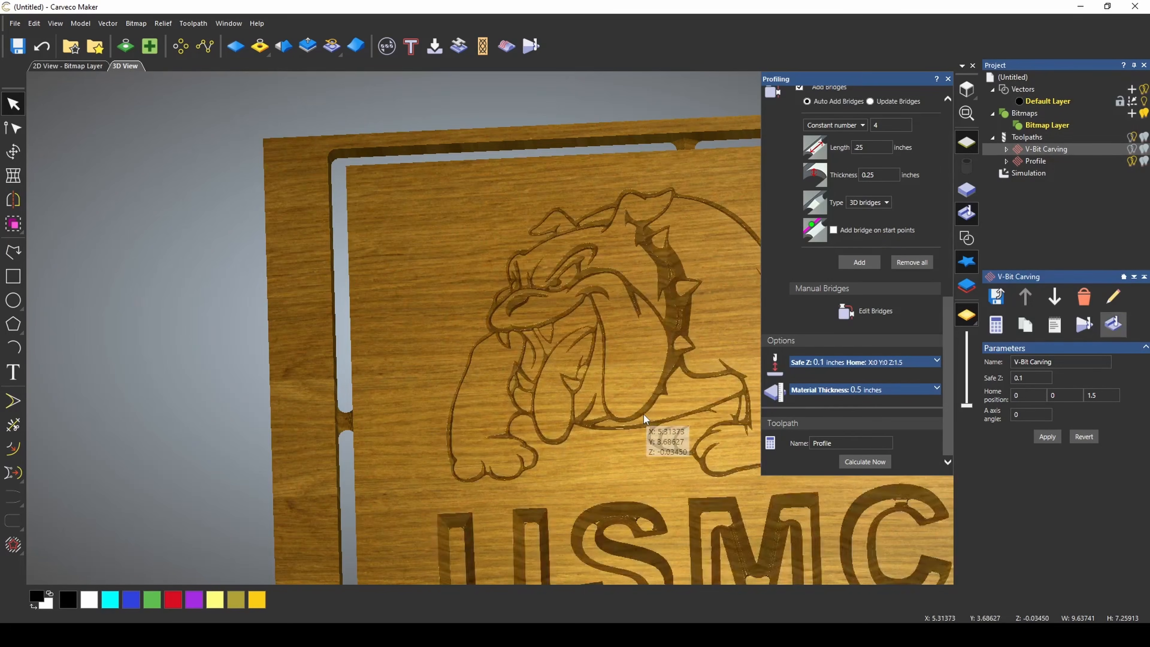
scroll(645, 417, down, 4)
drag(645, 418, 575, 429)
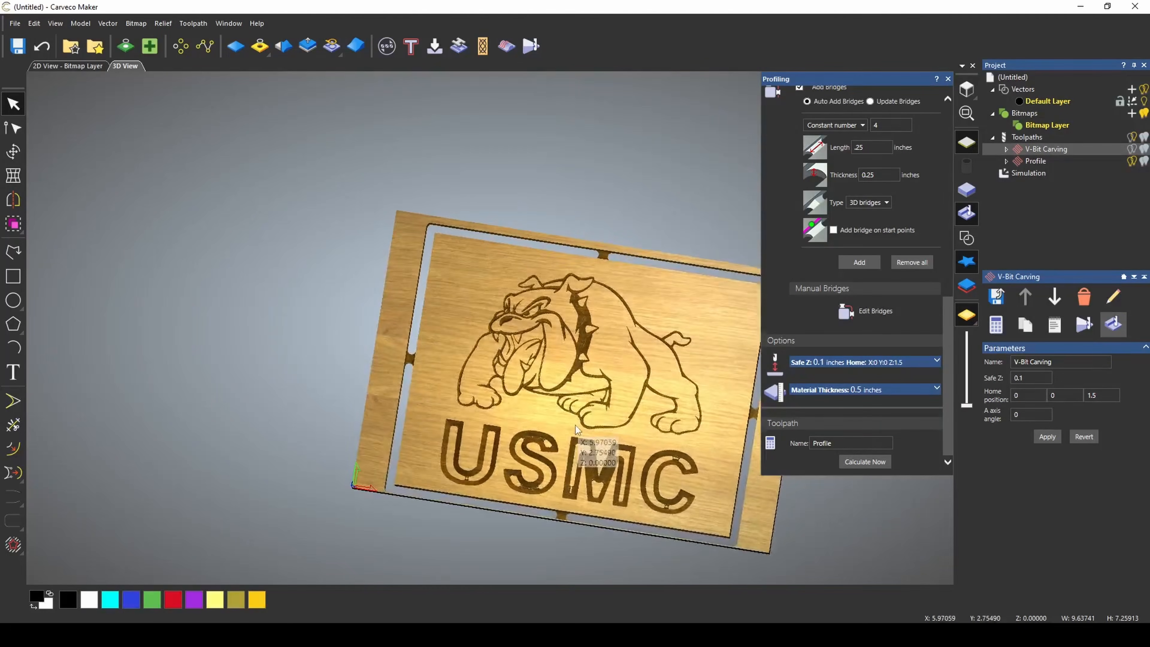
Try the V-Bit Carving toolpath without a maximum depth limit or roughing tool, and inspect its simulation.
double_click(1040, 153)
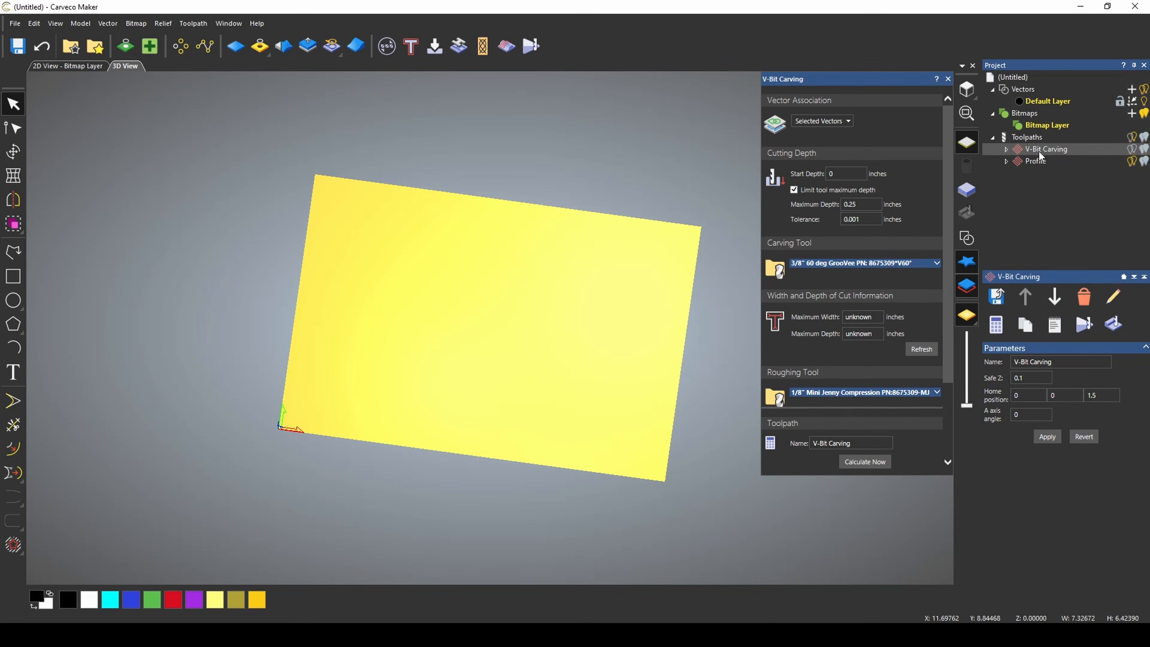
click(794, 190)
click(937, 393)
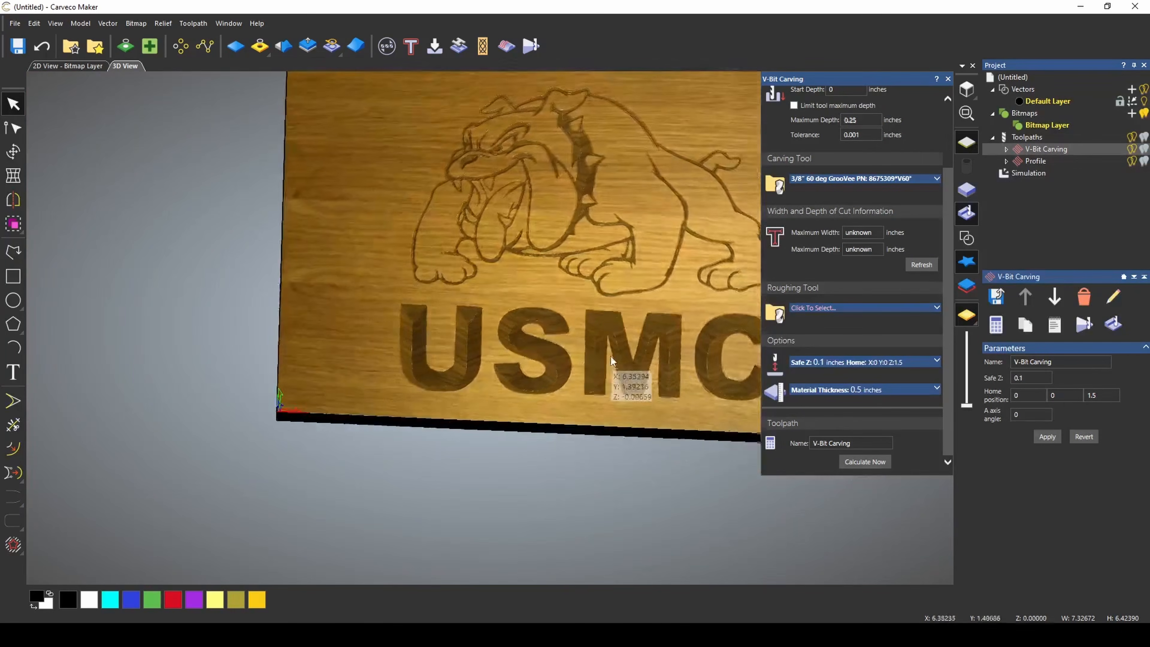
drag(610, 361, 698, 419)
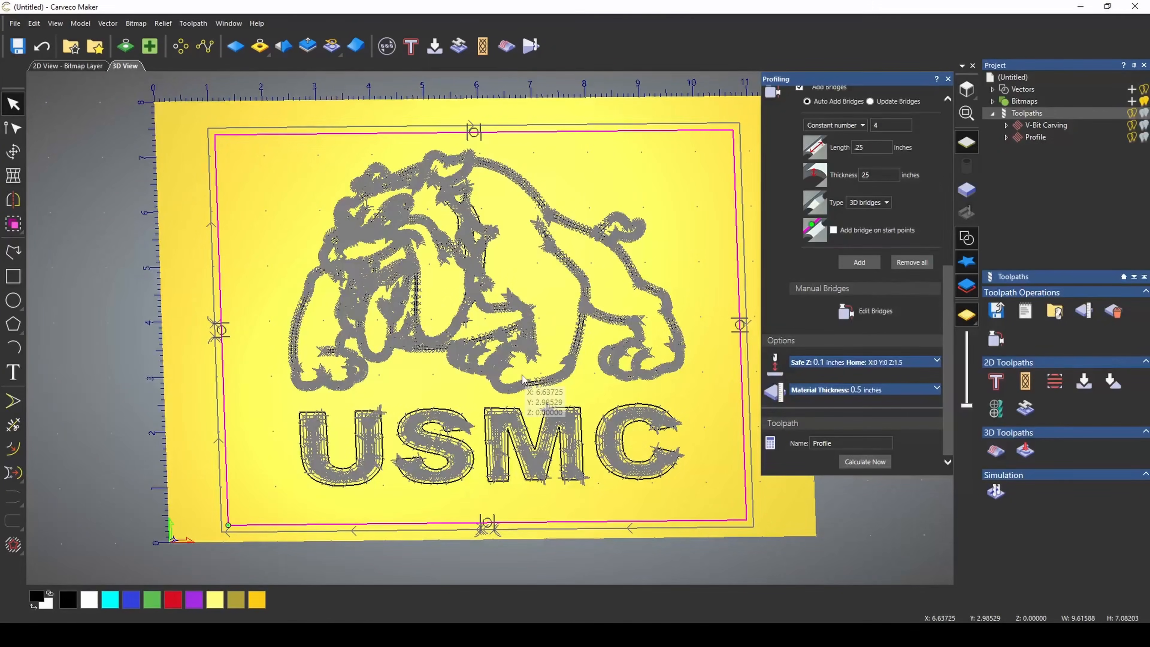
Close the profiling settings, open Save Toolpaths and review the V-Bit Carving and Profile entries queued for output.
click(948, 78)
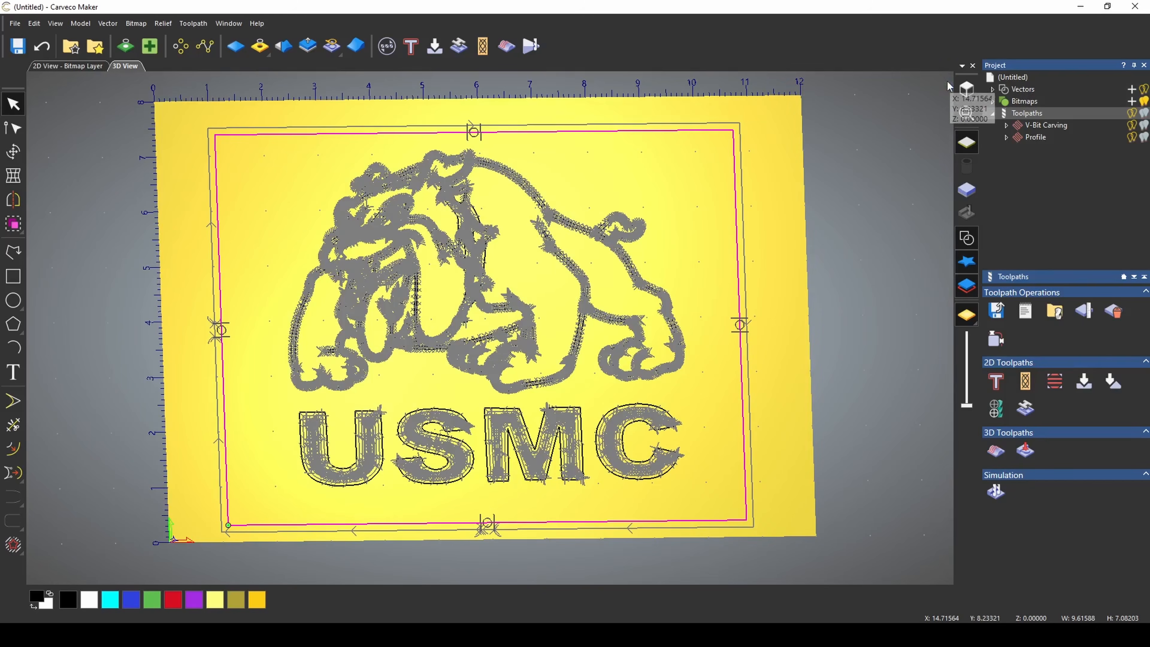
click(995, 491)
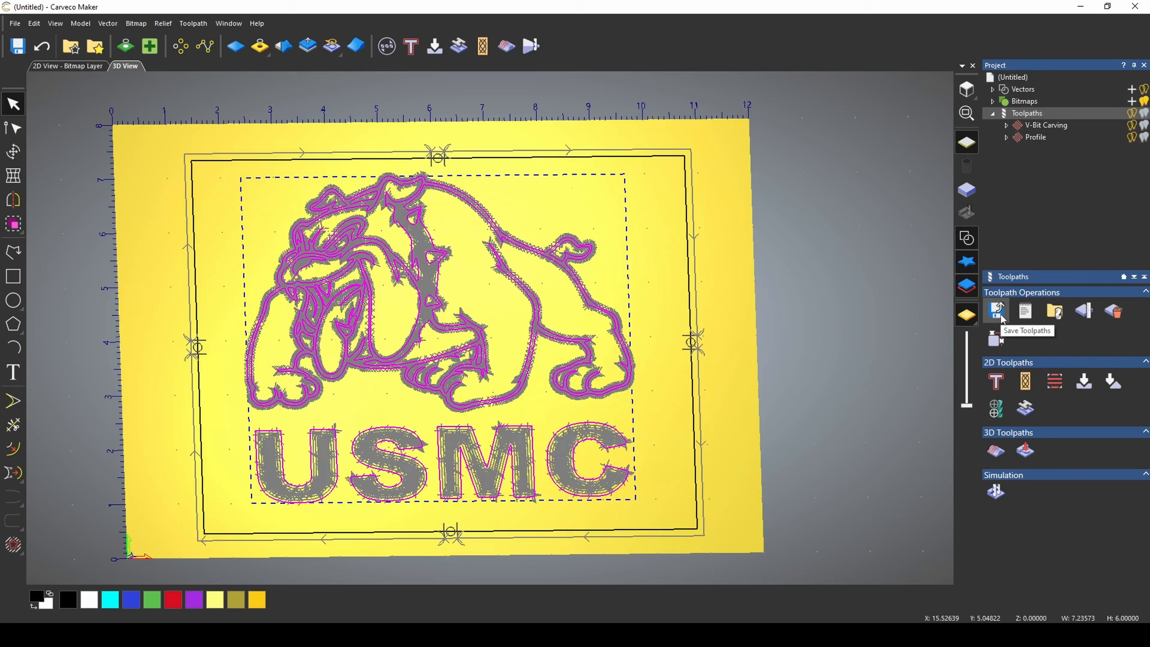
click(1003, 308)
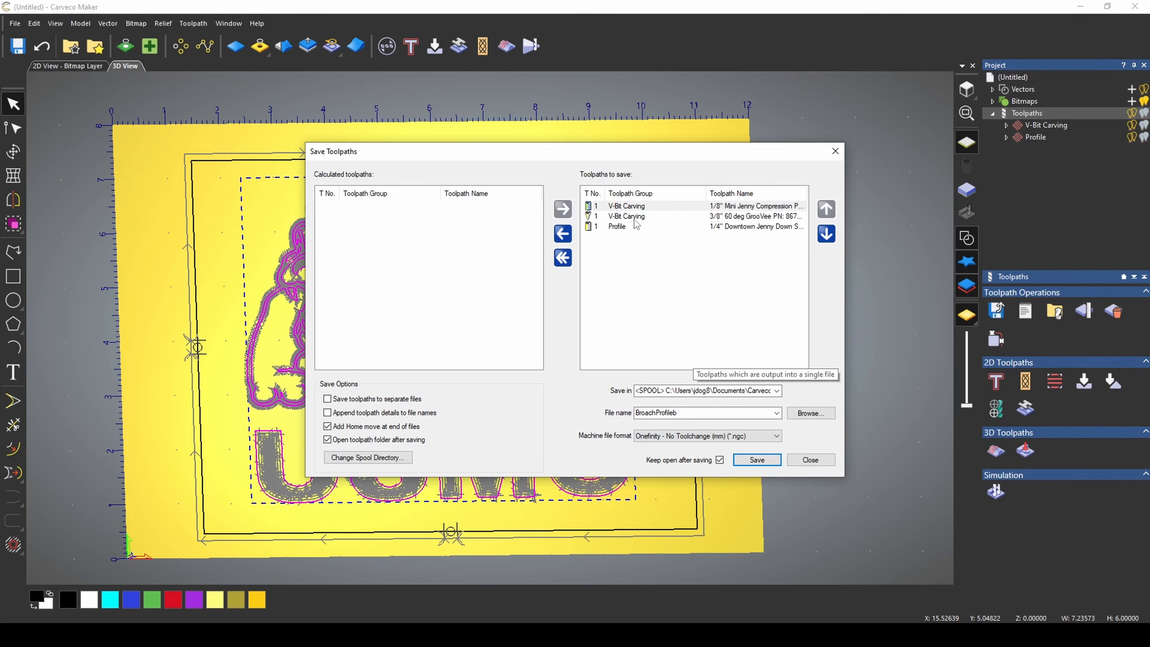
click(630, 236)
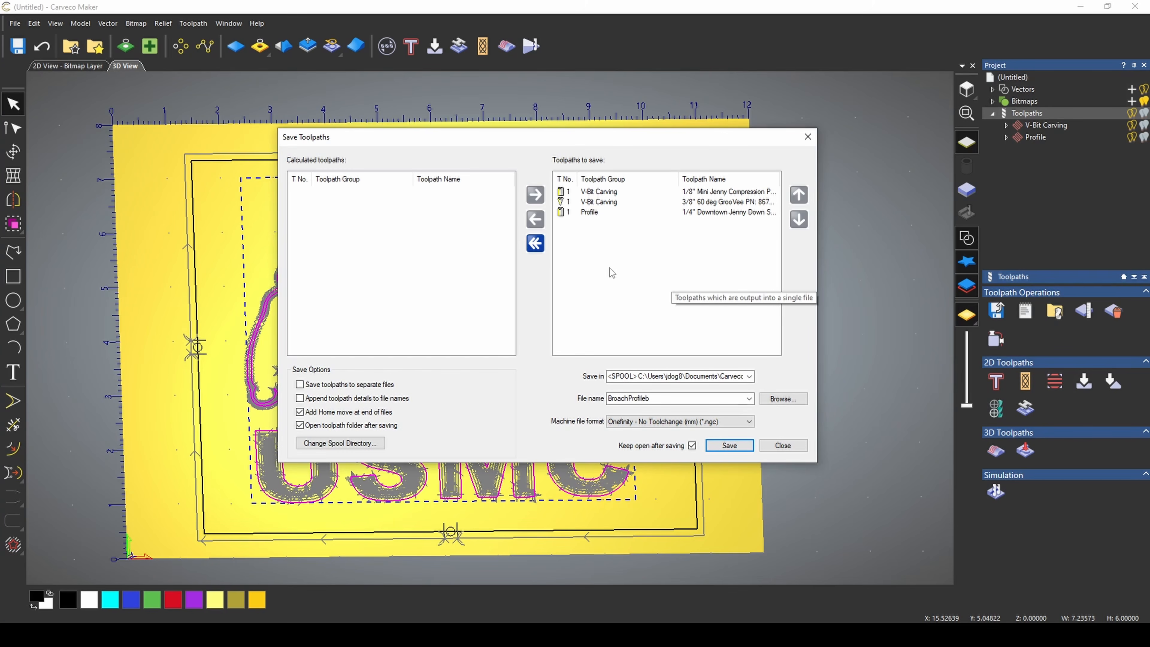
click(605, 192)
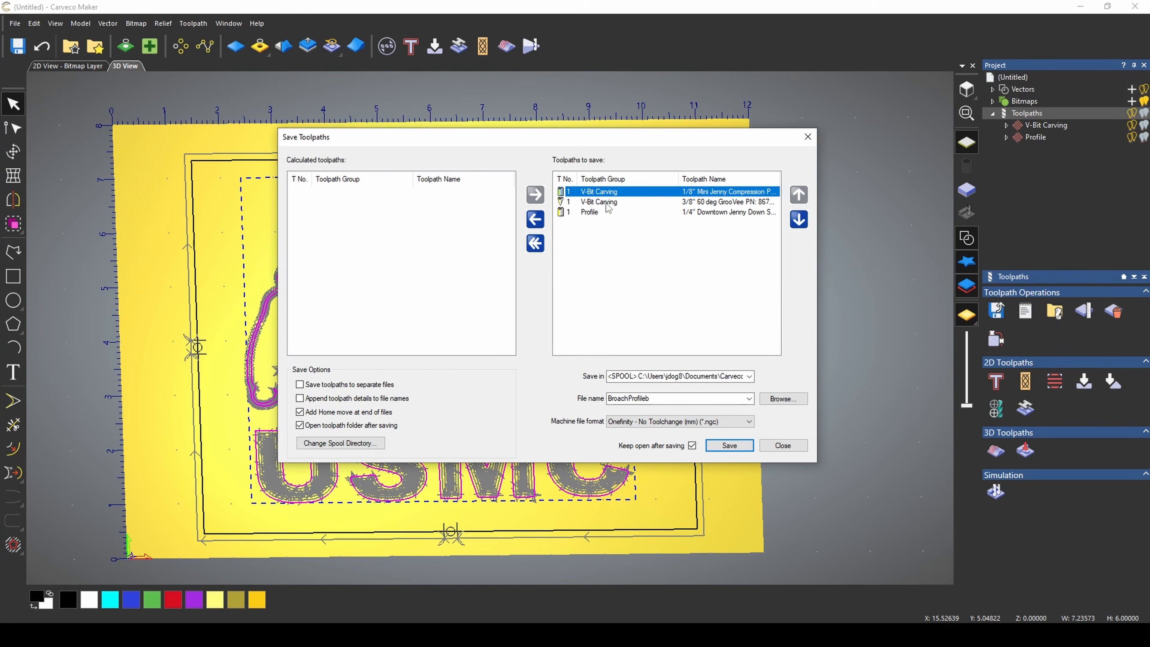
click(606, 203)
click(696, 193)
click(703, 204)
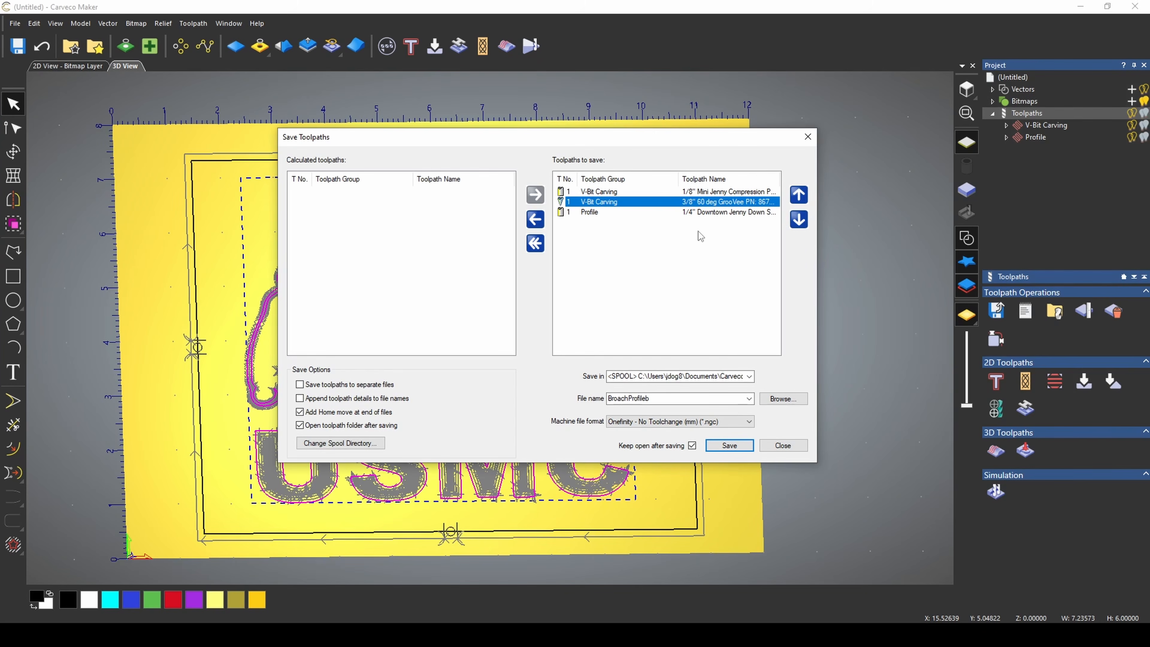
click(709, 213)
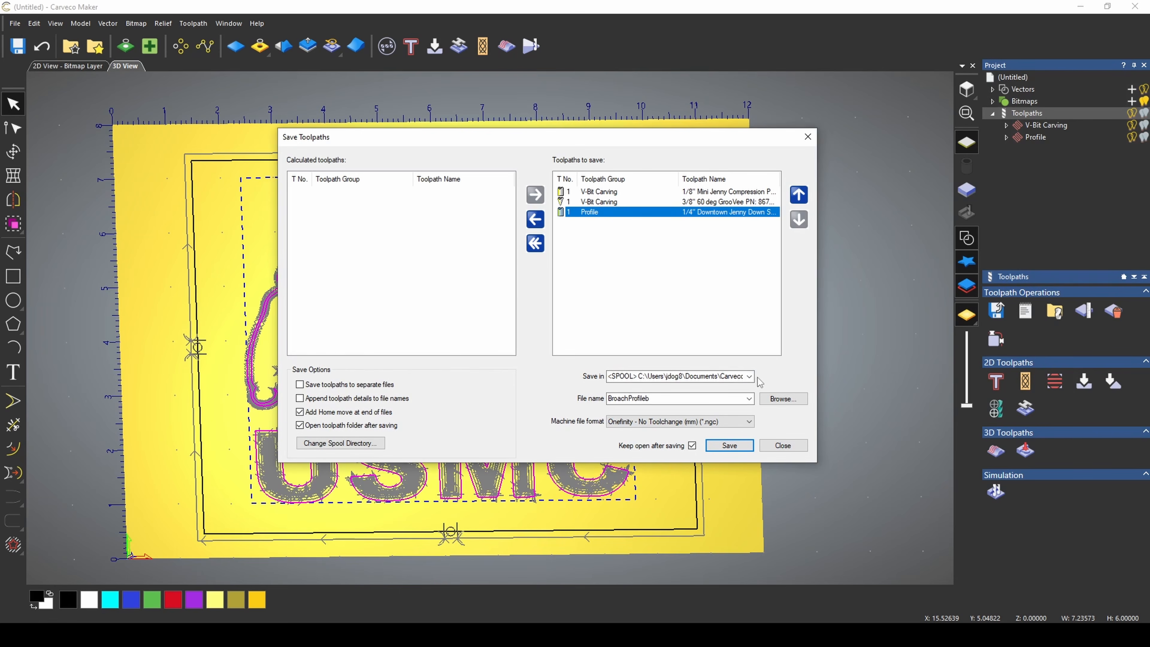
Name the toolpath output file USMC BULLDOG and set its machine file format to Onefinity (mm) (*.ngc).
double_click(707, 399)
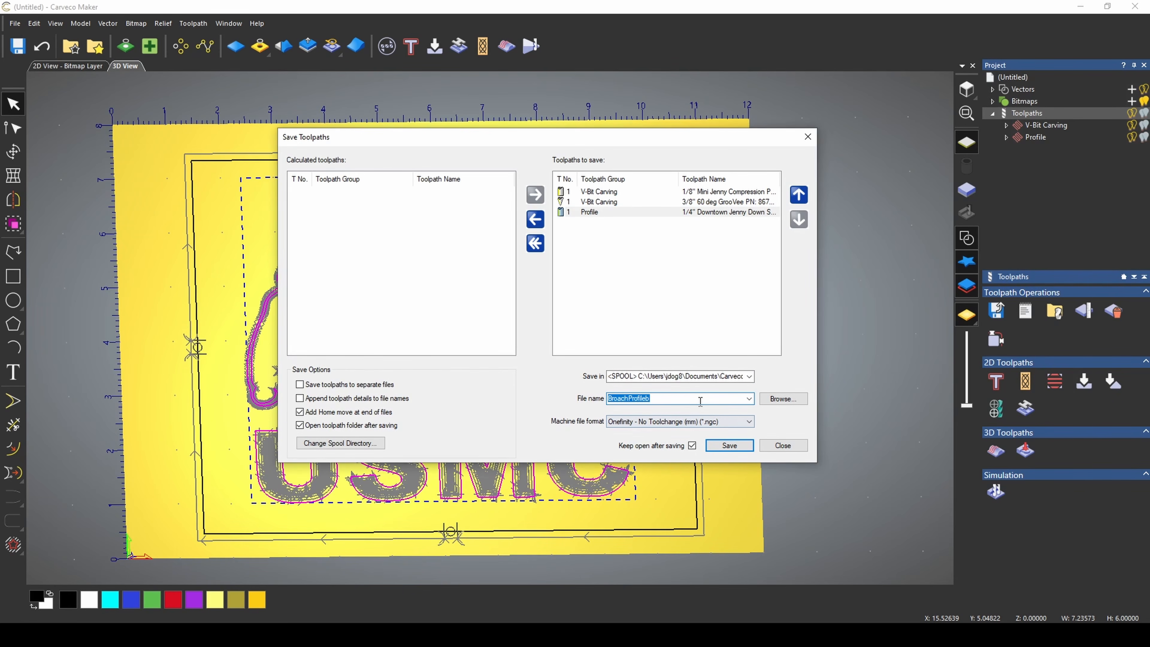
text(USMC BULLDOG)
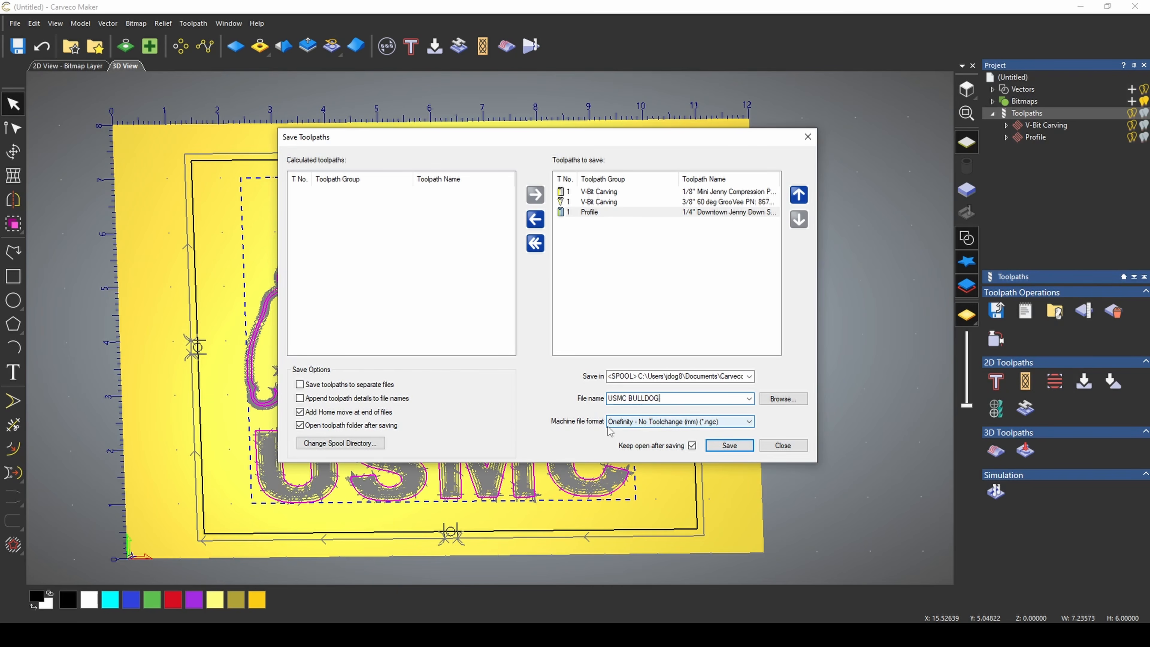
click(743, 425)
scroll(685, 230, up, 1)
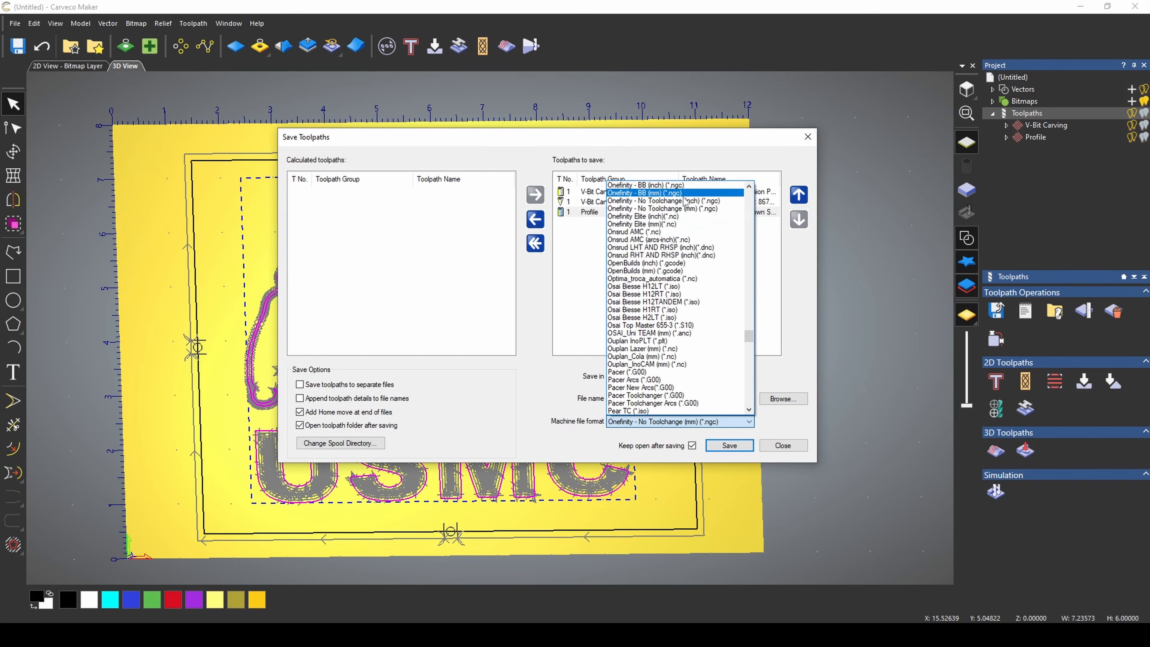
scroll(681, 277, up, 1)
scroll(681, 278, up, 2)
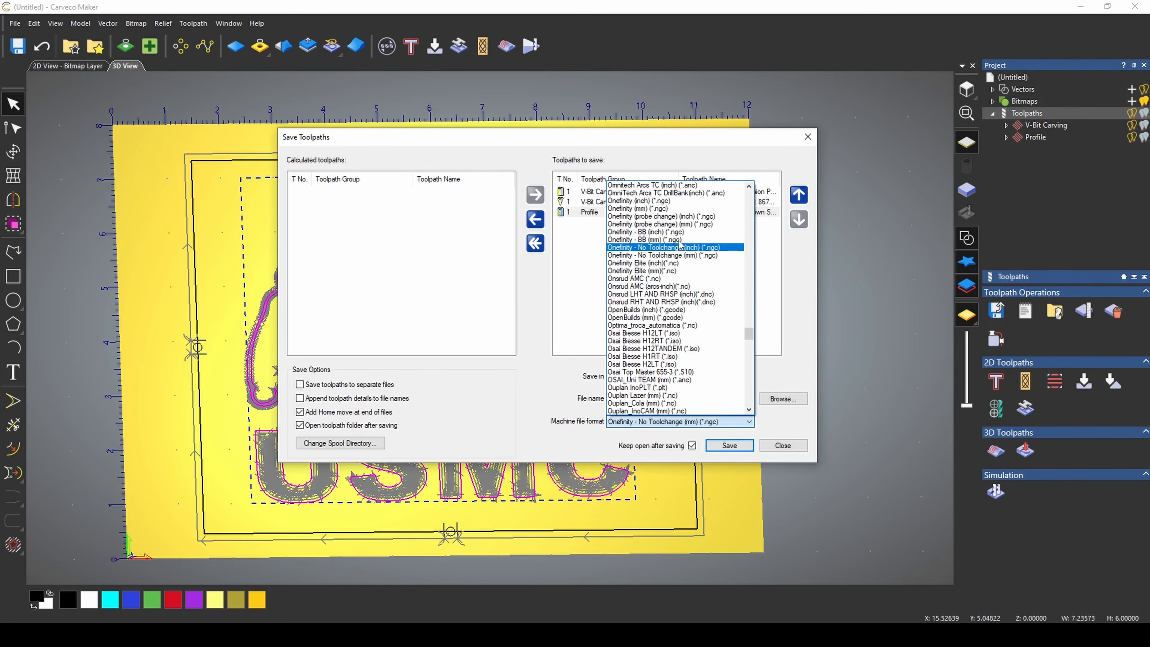
click(679, 212)
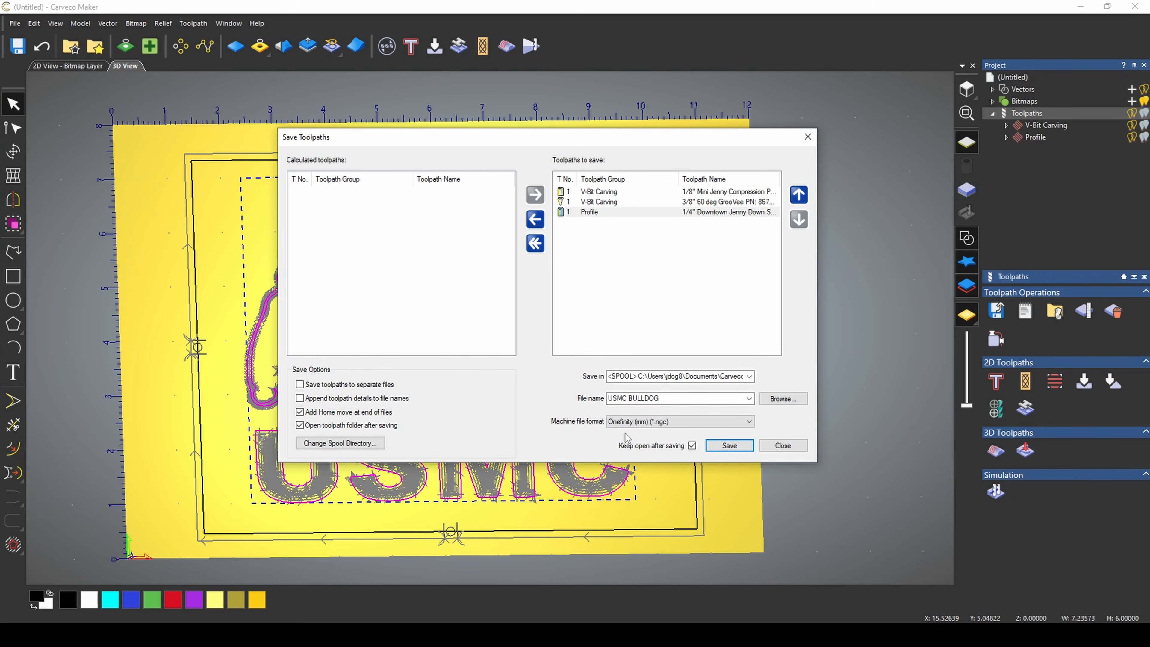
click(624, 278)
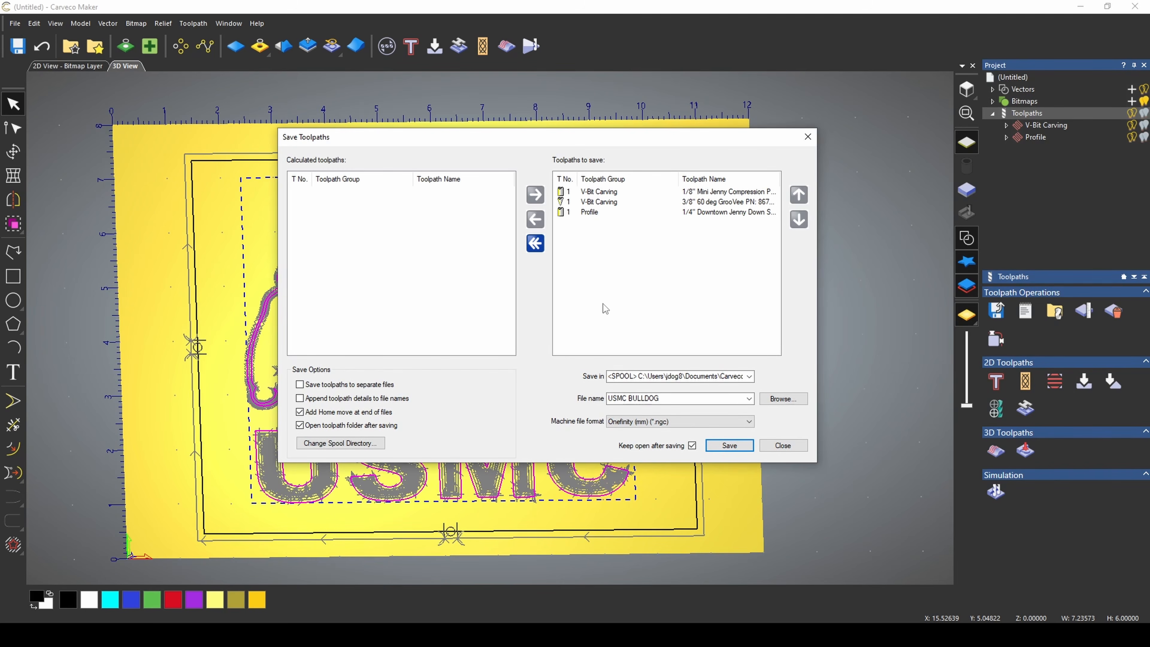
Save the toolpaths to separate files with the toolpath details appended to the file names.
click(300, 386)
click(300, 399)
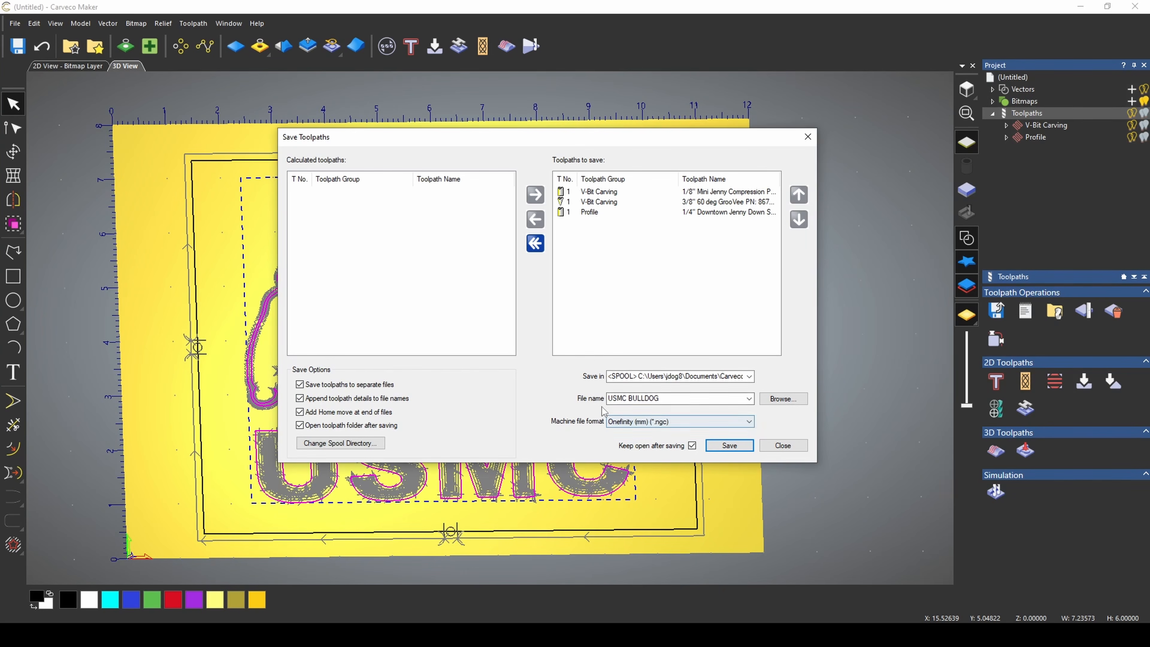
click(738, 446)
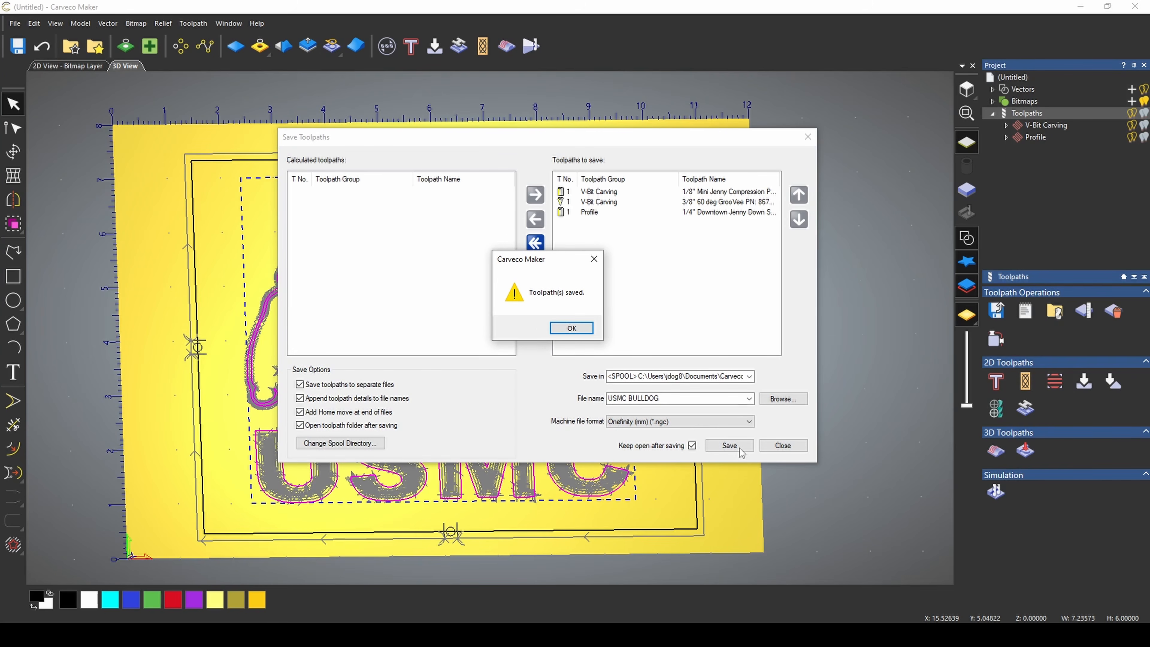
click(576, 331)
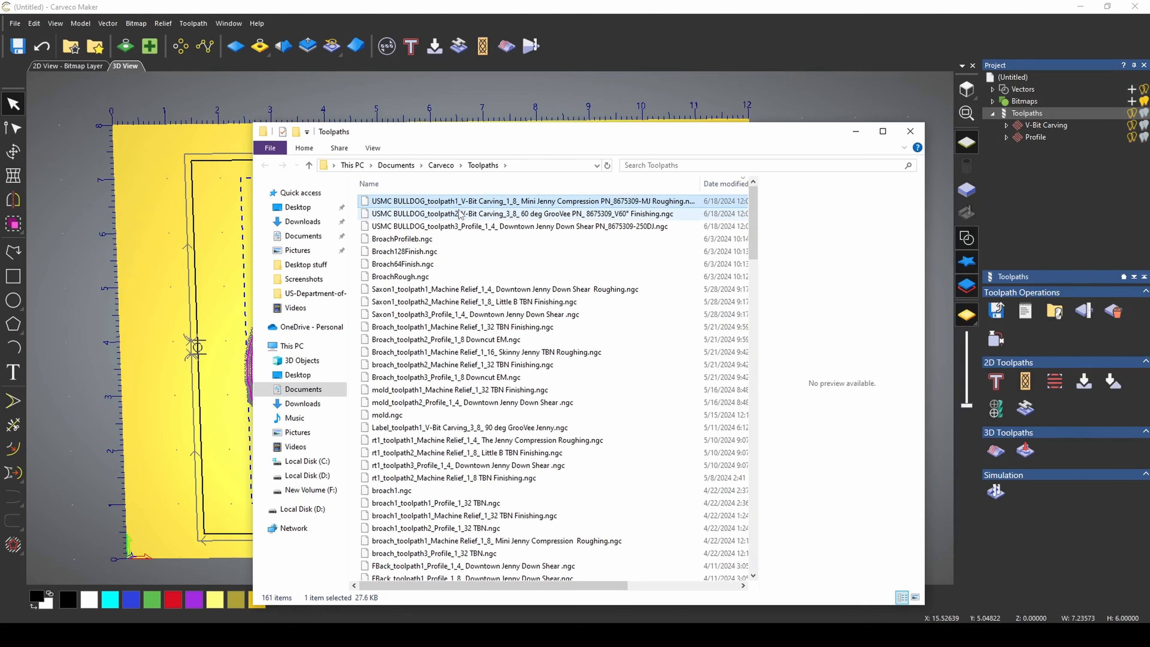
Examine the three USMC BULLDOG files in the Toolpaths folder for their toolpath order and tool names.
click(466, 226)
click(468, 204)
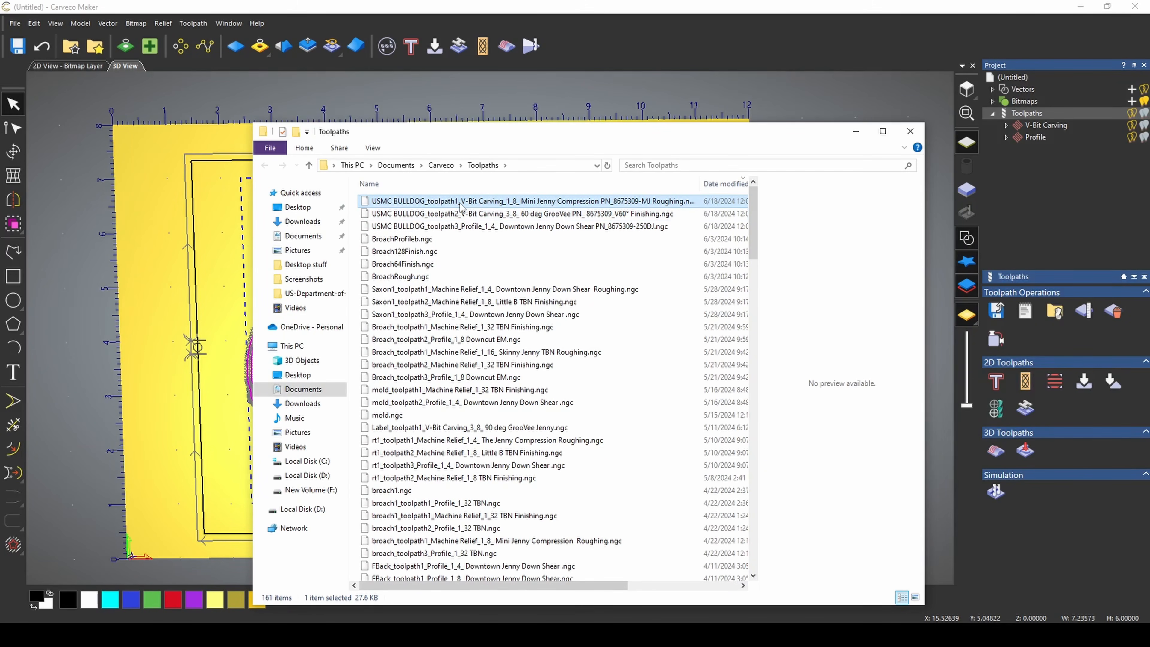
click(455, 229)
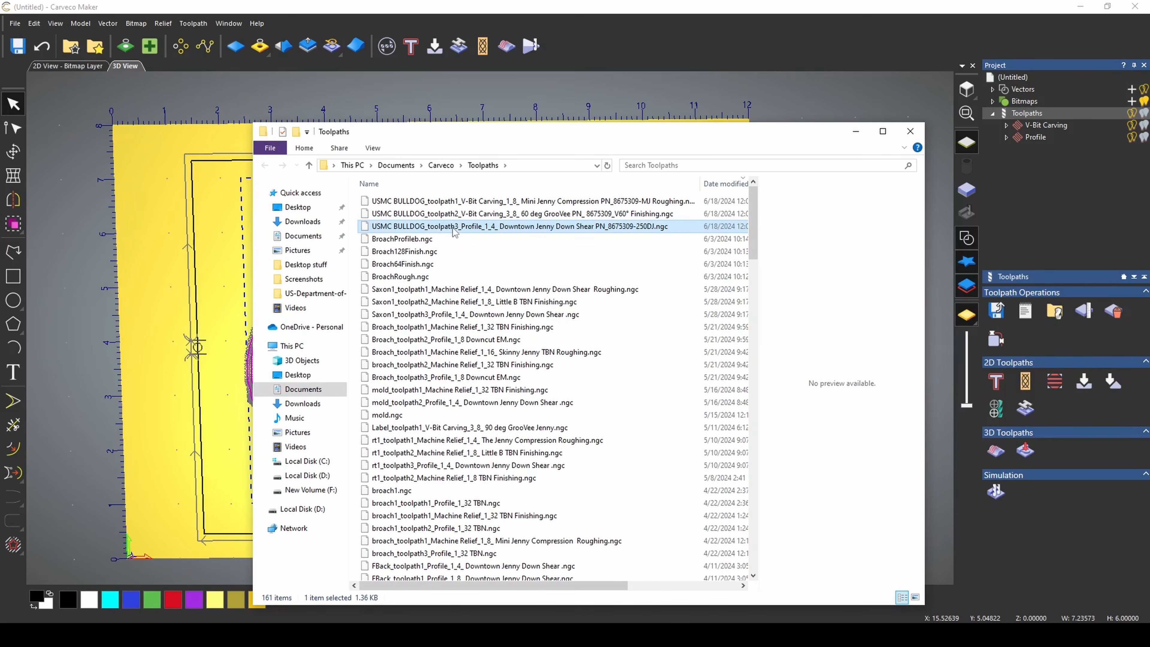
click(446, 213)
click(443, 202)
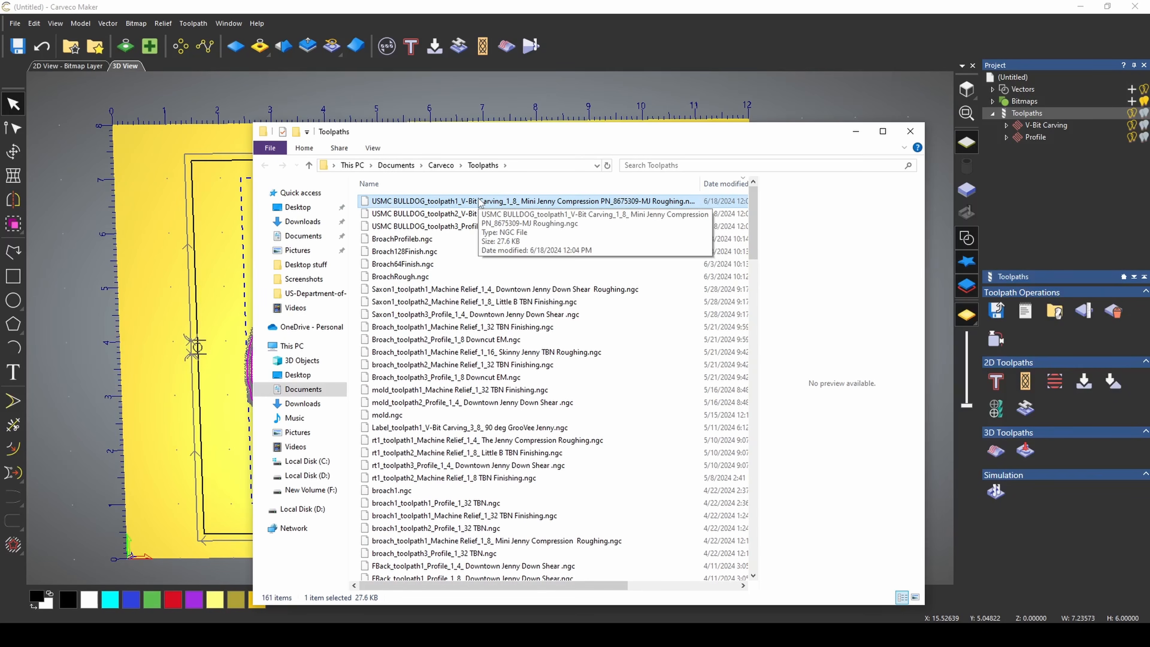
click(467, 227)
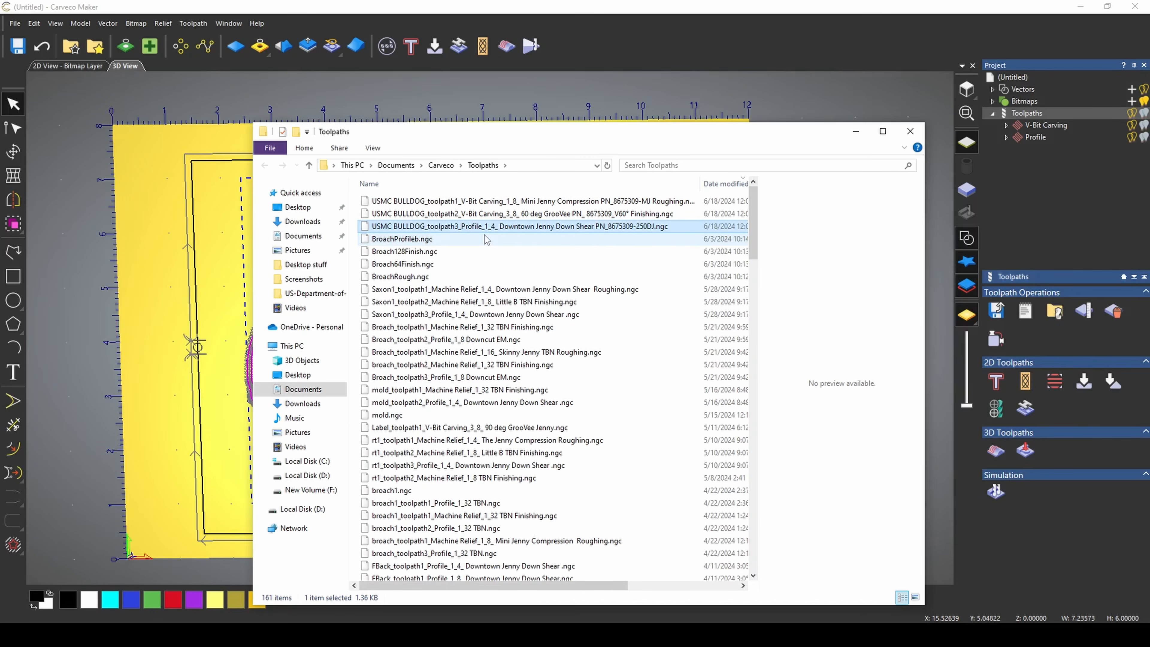
Return to Carveco Maker, close Save Toolpaths and simulate all toolpaths together.
click(1053, 225)
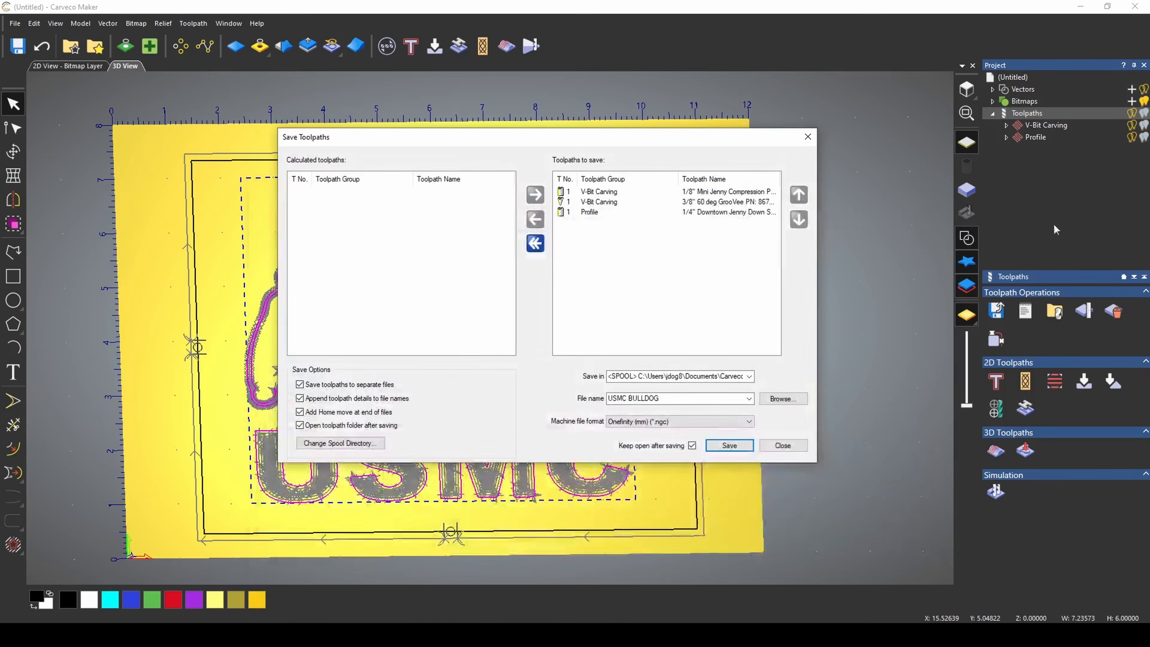
click(783, 446)
click(995, 492)
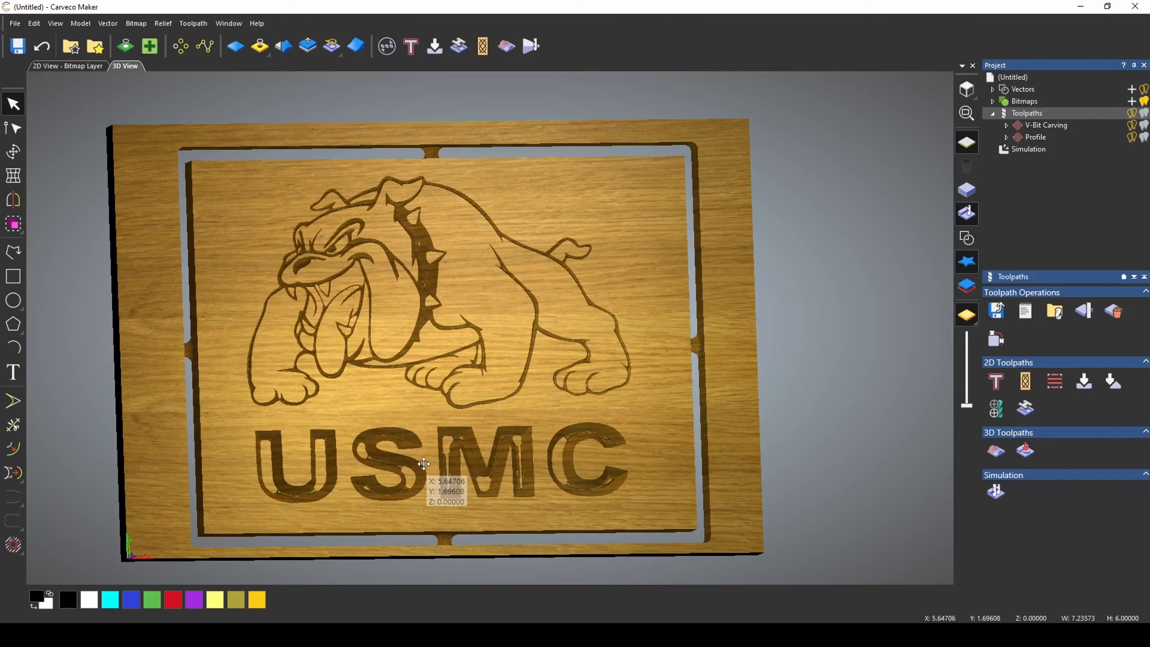